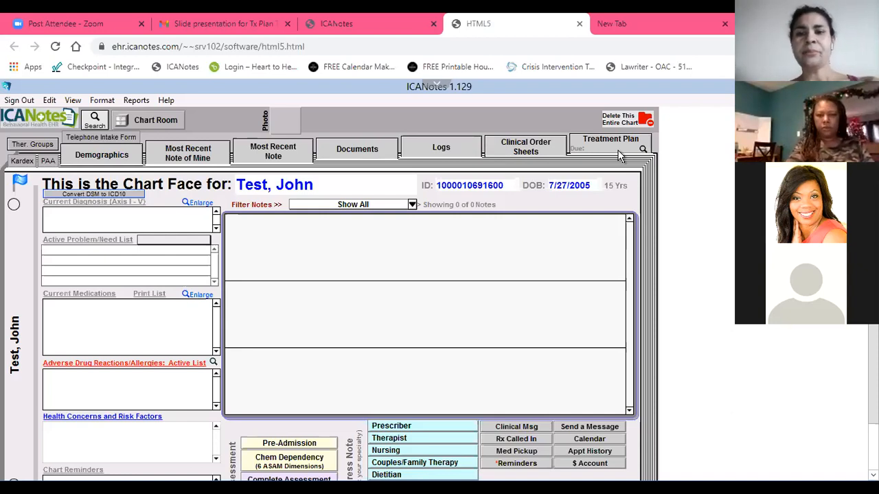
# Add a new treatment plan for the patient, named with the patient's full name followed by "- Initial", and set its type to General
pyautogui.click(580, 142)
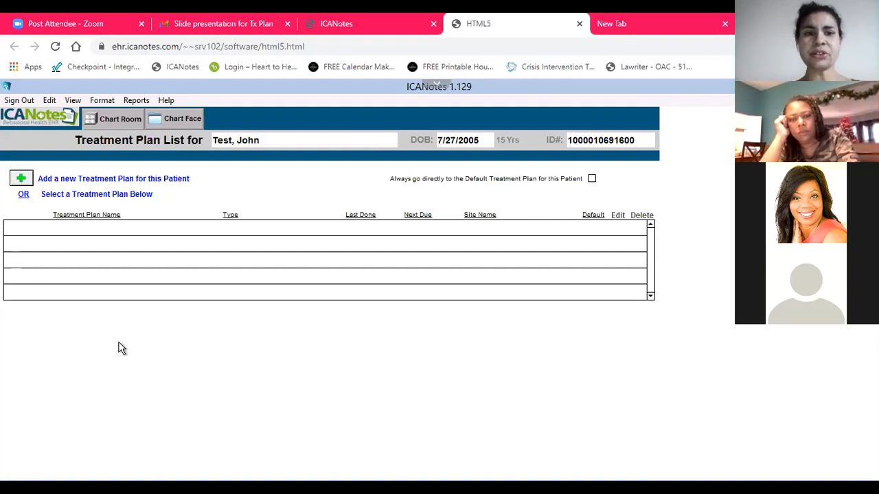
pyautogui.click(26, 182)
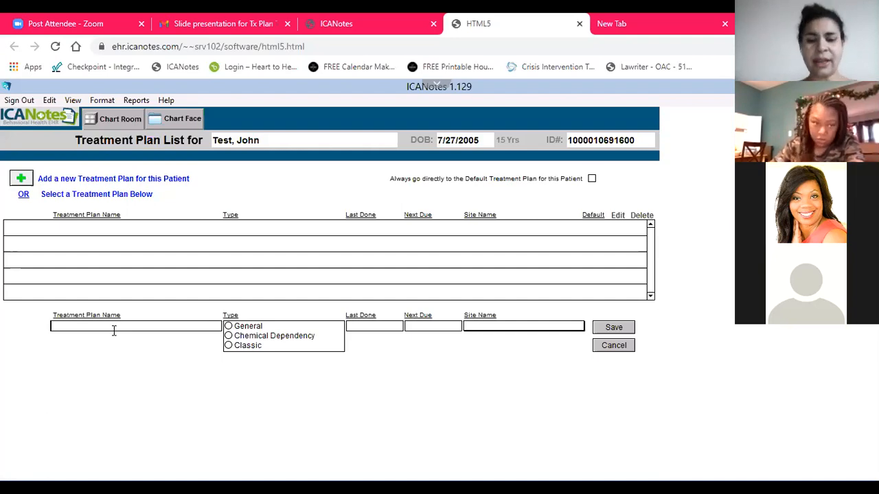
pyautogui.write('K')
pyautogui.press('BackSpace')
pyautogui.write('John Test')
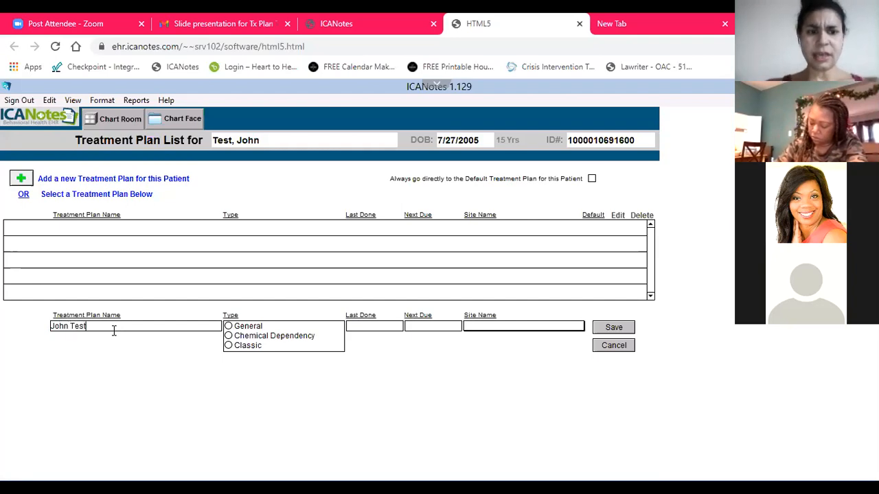
pyautogui.write(' - Initial')
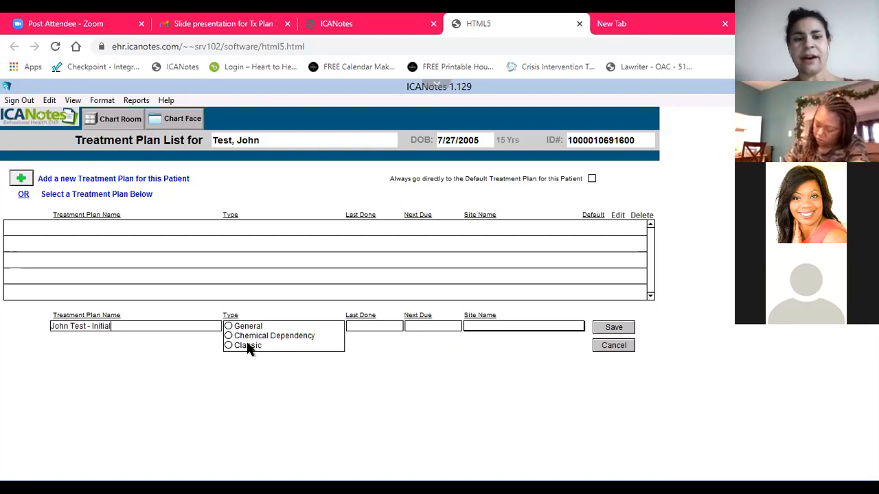
pyautogui.click(229, 327)
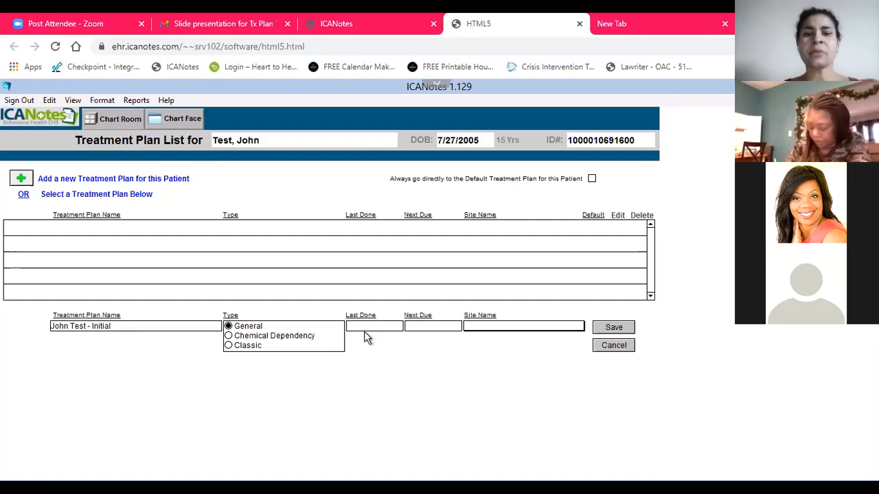
# Set the treatment plan's Last Done date to 1/16/2021 and its Next Due date to 7/16/2021
pyautogui.click(388, 329)
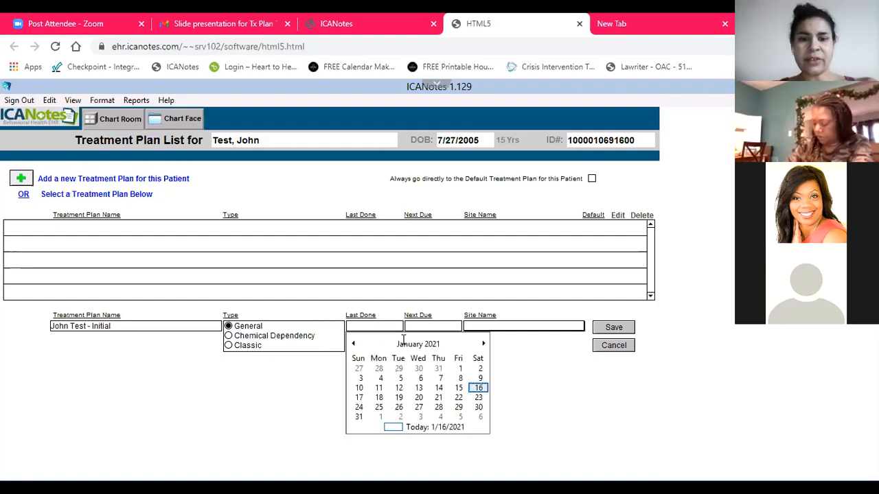
pyautogui.click(479, 389)
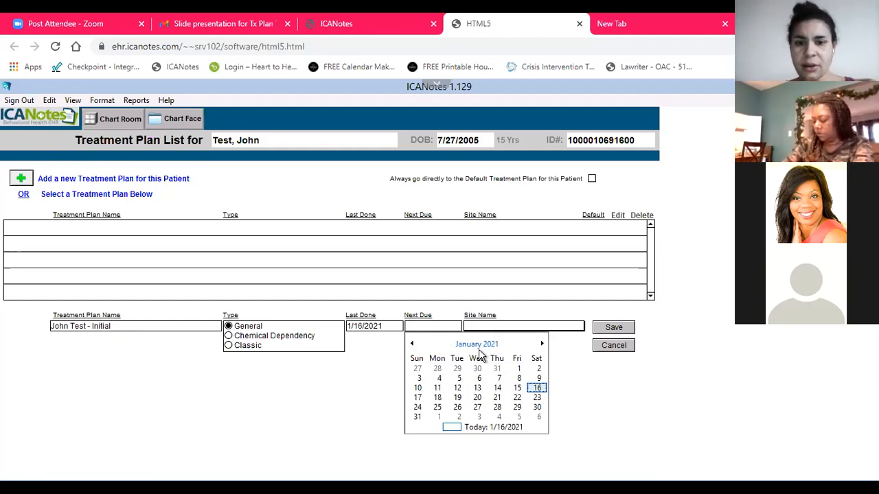
pyautogui.doubleClick(542, 345)
pyautogui.click(542, 344)
pyautogui.click(543, 344)
pyautogui.click(543, 344)
pyautogui.click(543, 344)
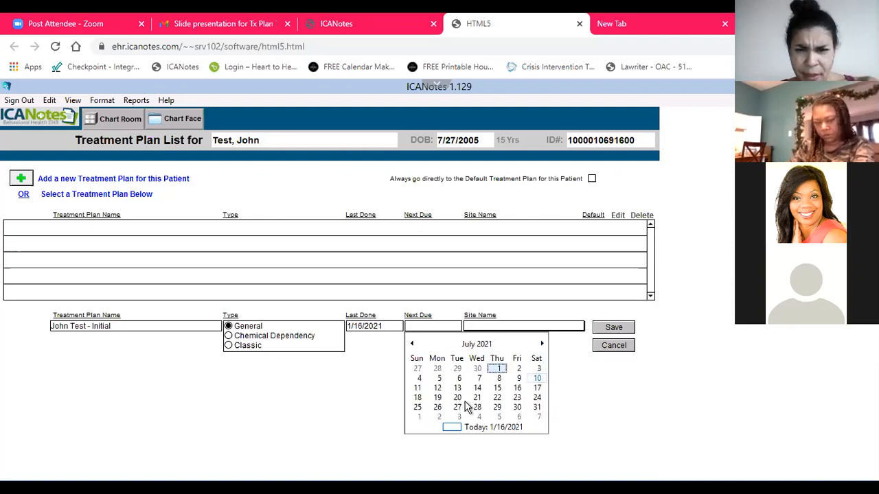
pyautogui.click(520, 391)
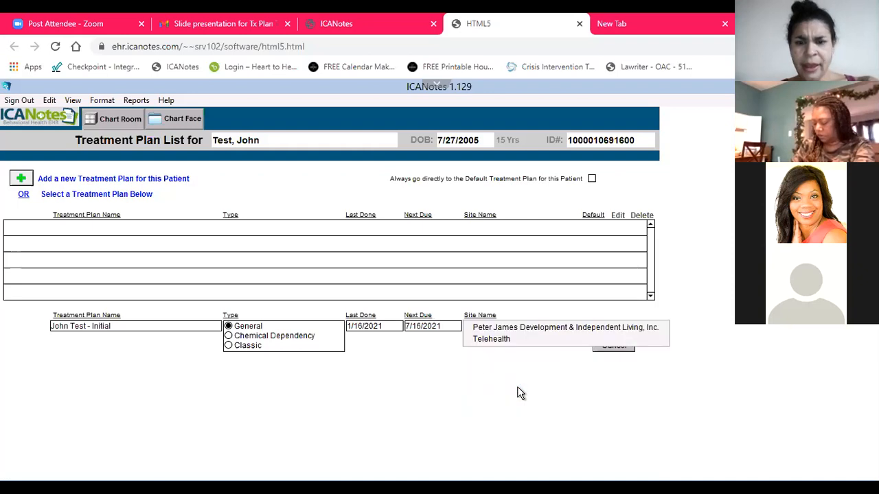
# Save the new plan with the site Peter James Development & Independent Living, Inc. and mark it as the default plan
pyautogui.click(539, 327)
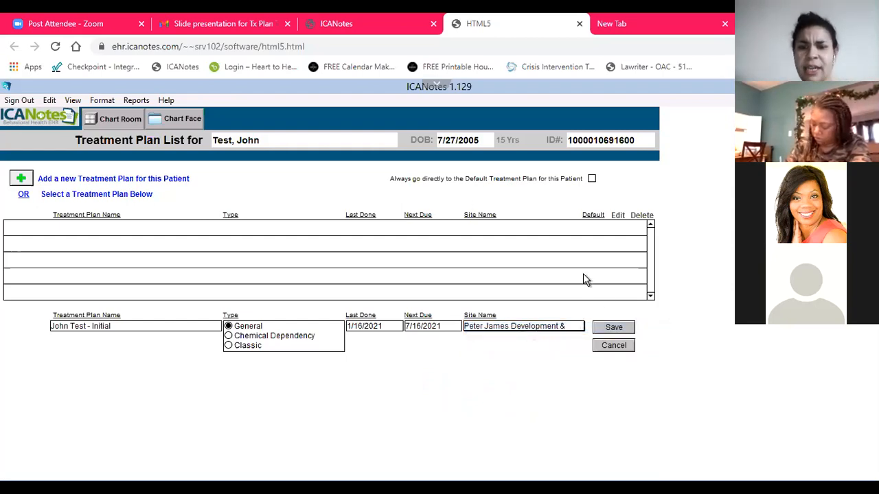
pyautogui.click(616, 328)
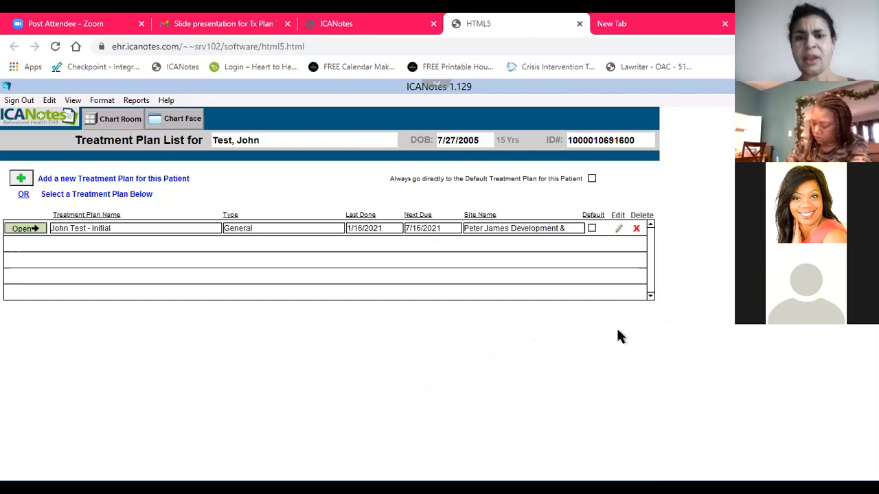
pyautogui.click(592, 228)
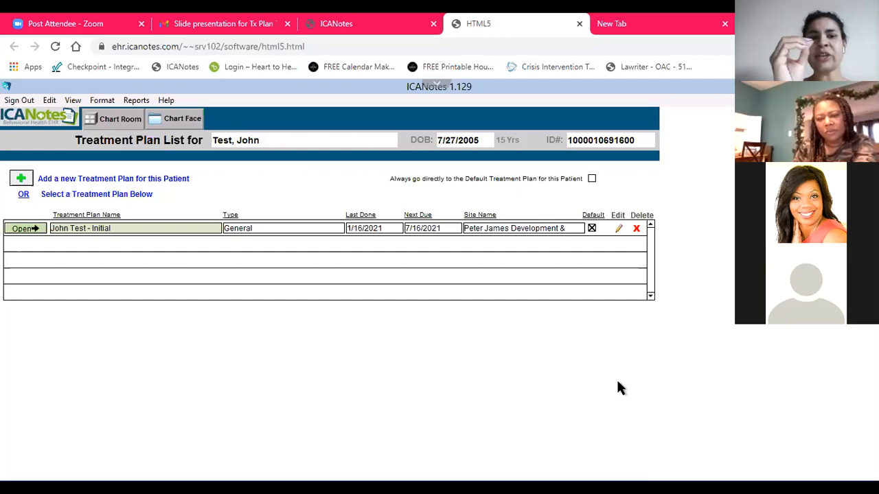
# Check the treatment plan's due date on the patient's Chart Face and open the Initial plan from the treatment plan list
pyautogui.click(175, 122)
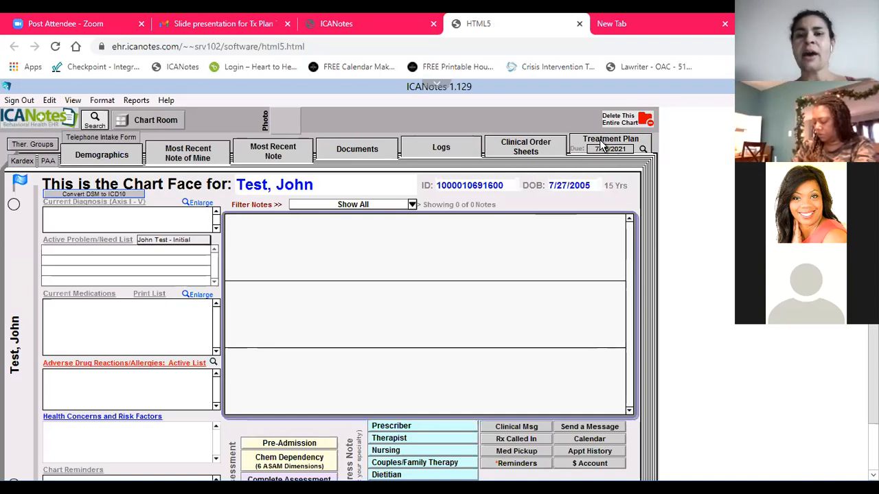
pyautogui.click(601, 144)
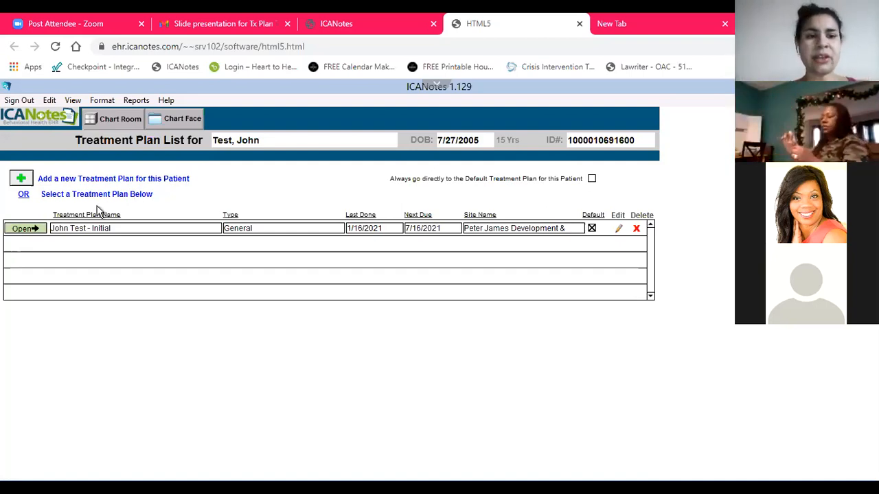
pyautogui.click(35, 230)
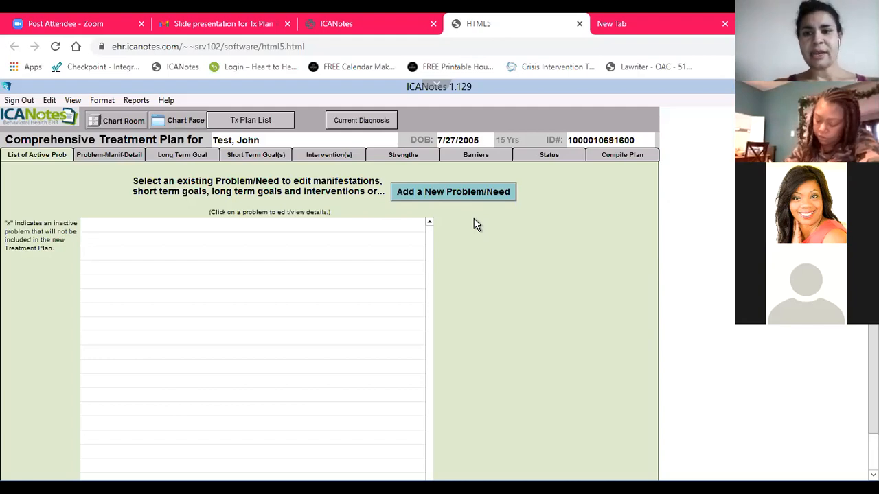
# Add a new problem to the treatment plan, reviewing the Social problem list and choosing Anxiety from the Psych problems
pyautogui.click(440, 194)
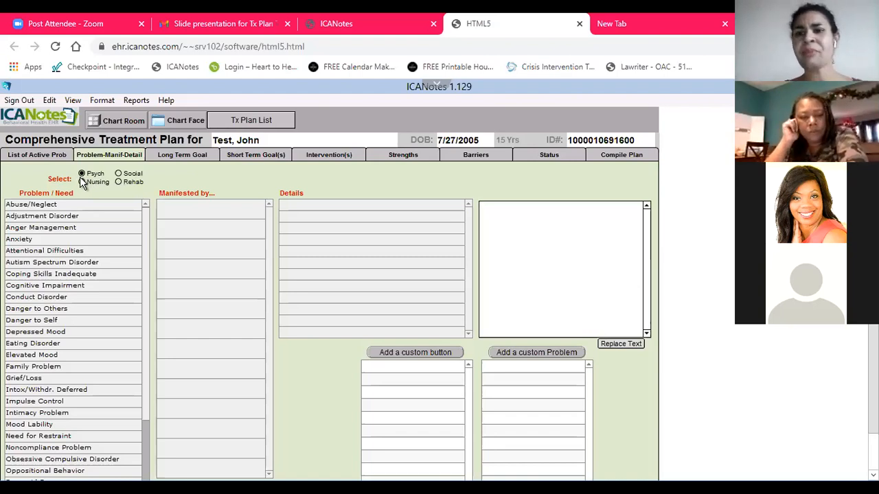
pyautogui.click(120, 174)
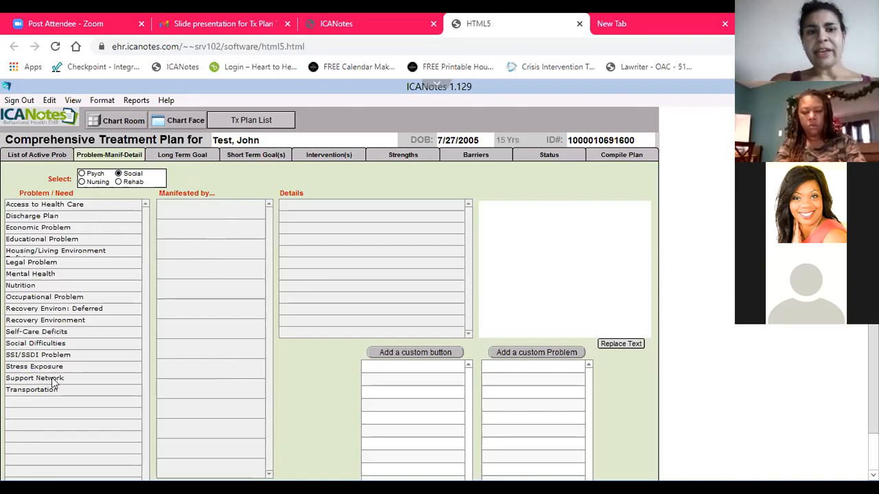
pyautogui.click(83, 174)
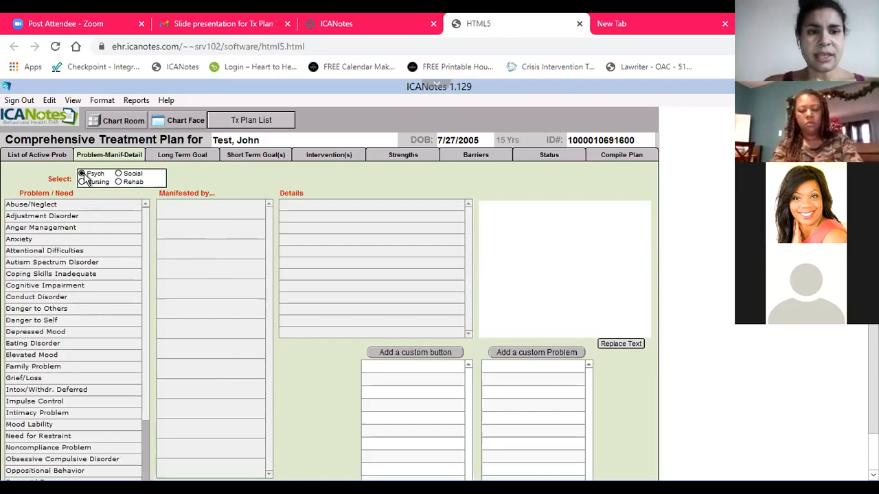
pyautogui.click(21, 239)
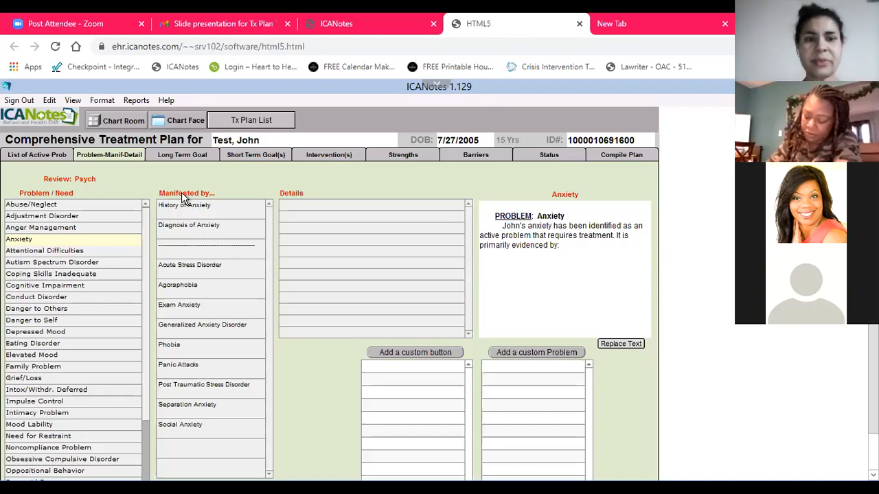
# Record Generalized Anxiety Disorder as the manifestation, with Excessive Worrying, Impairment in Function, Shifting Focus of Worry, Somatic Complaints and Avoidance of Social Activities
pyautogui.click(195, 328)
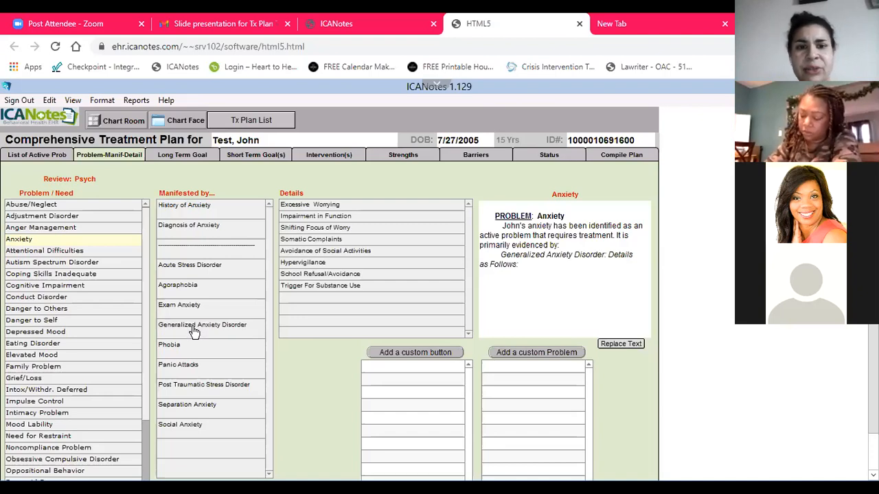
pyautogui.click(326, 207)
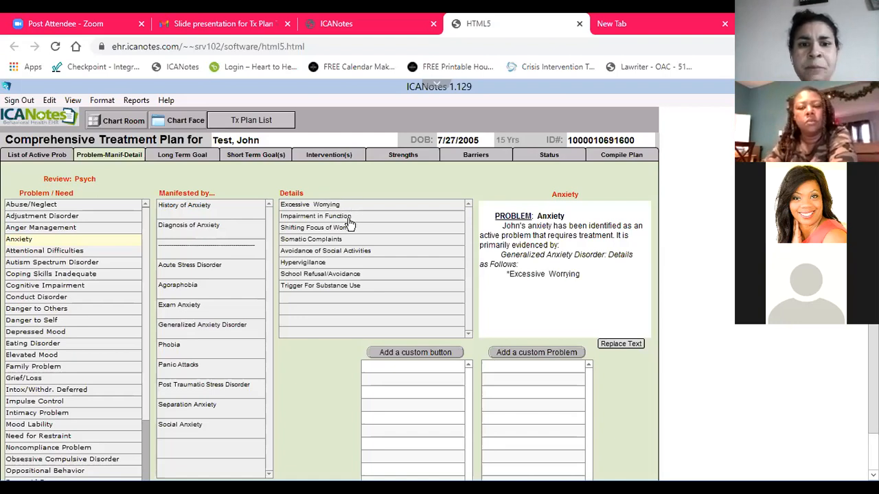
pyautogui.click(349, 217)
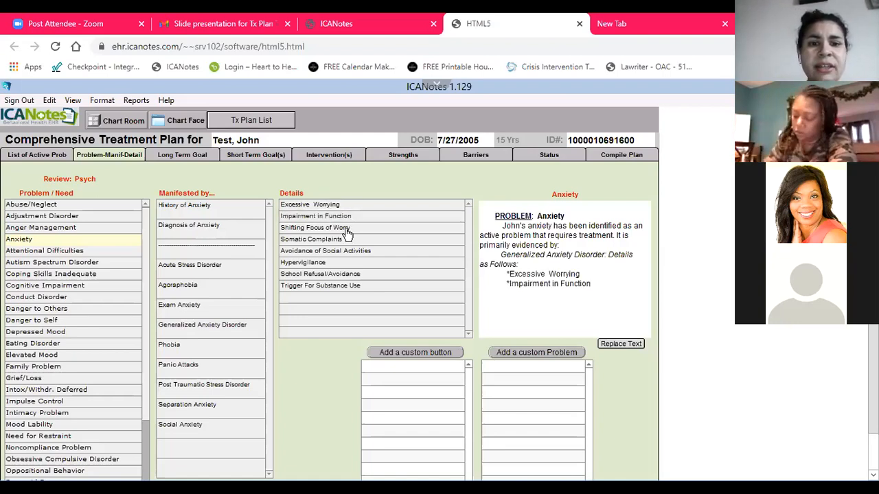
pyautogui.click(346, 230)
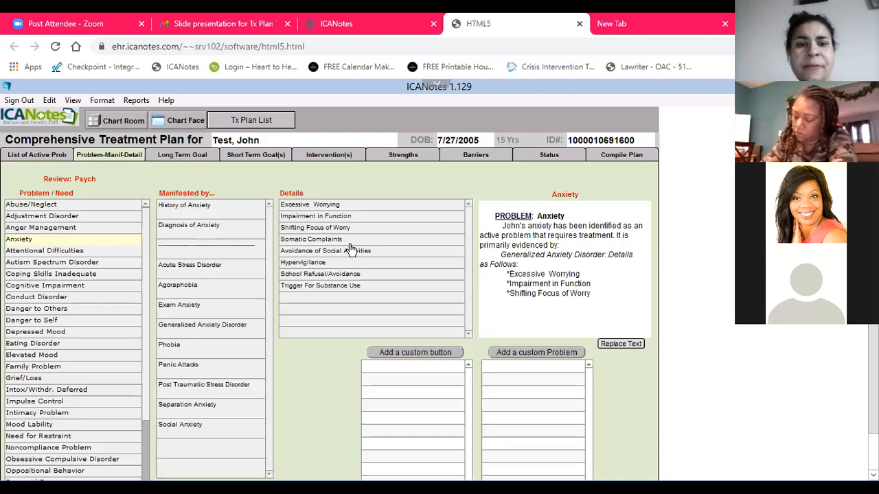
pyautogui.click(327, 240)
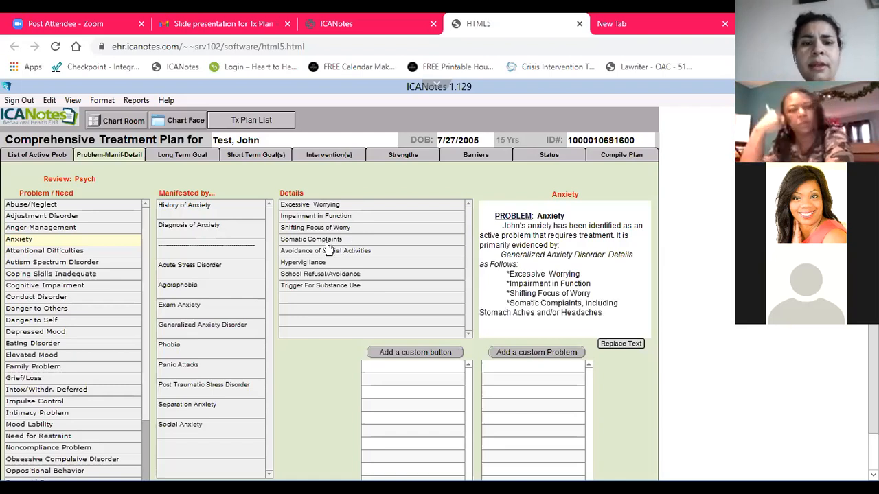
pyautogui.click(364, 256)
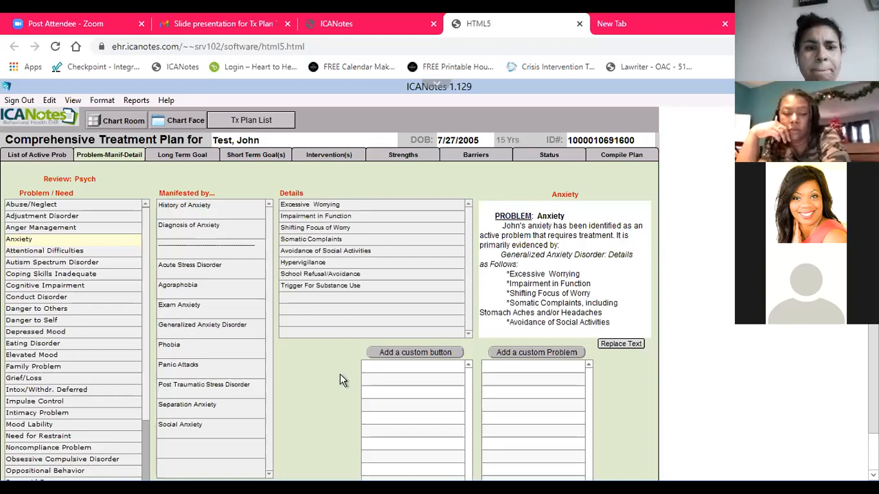
# Add History of Anxiety to the problem with the details Without History of Treatment and Was Not Prescribed Medication
pyautogui.click(211, 211)
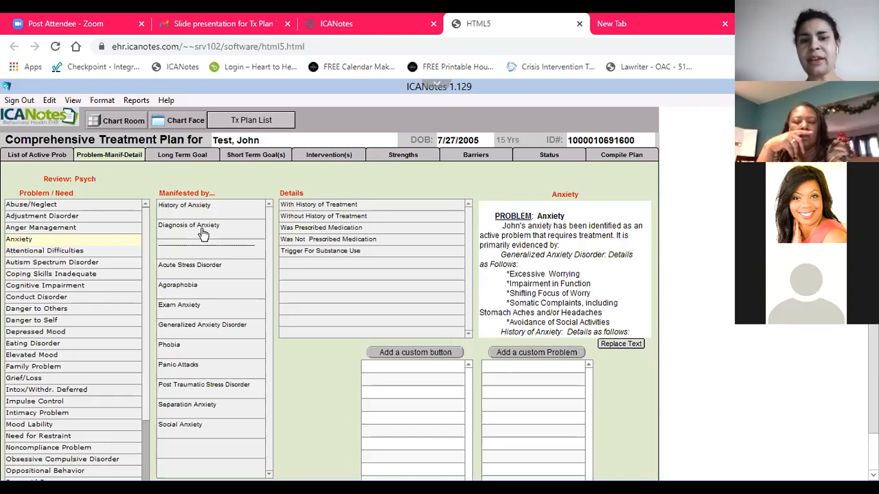
# Add the long term goal Reduce Anxiety for Daily Functioning for the Anxiety problem
pyautogui.click(177, 156)
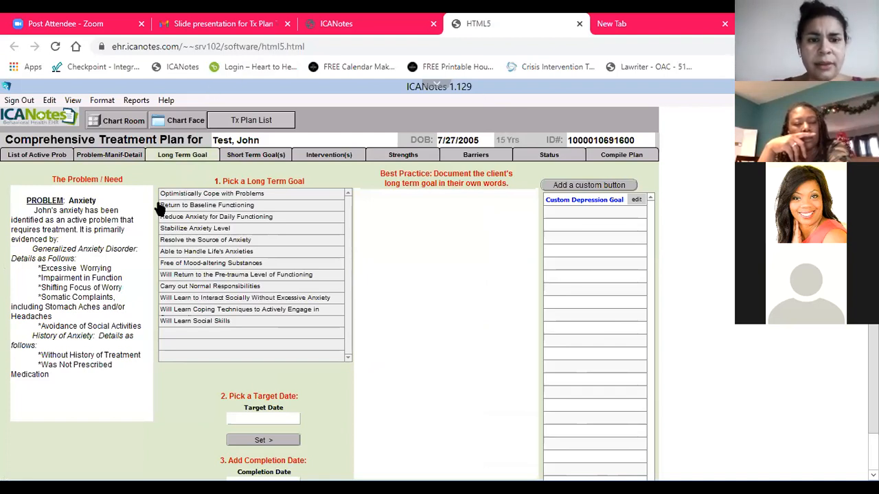
pyautogui.click(227, 218)
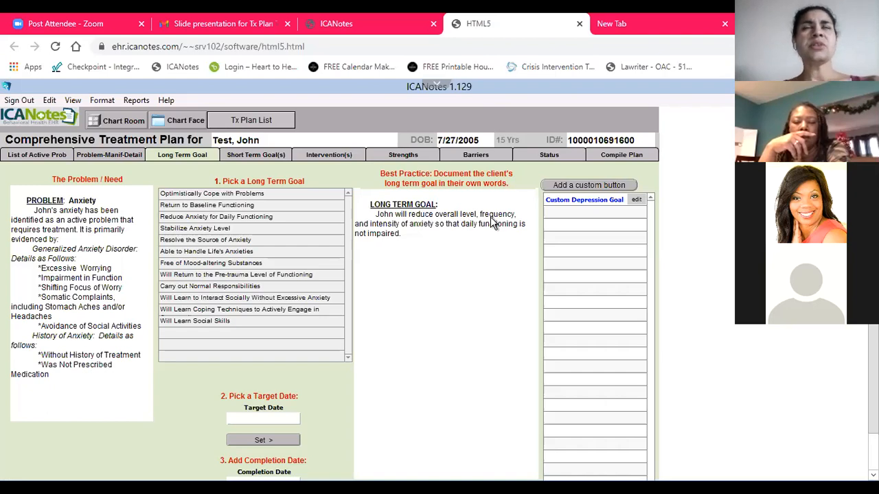
pyautogui.click(422, 235)
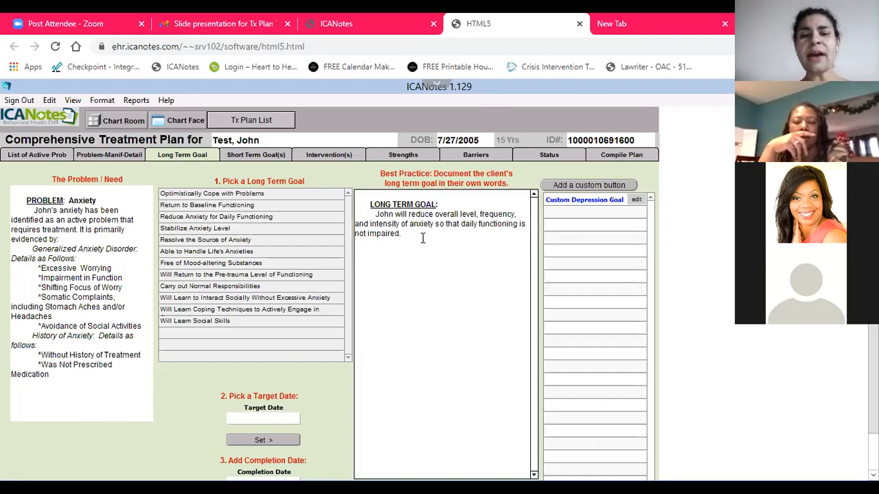
pyautogui.write('jhjhjhjhh')
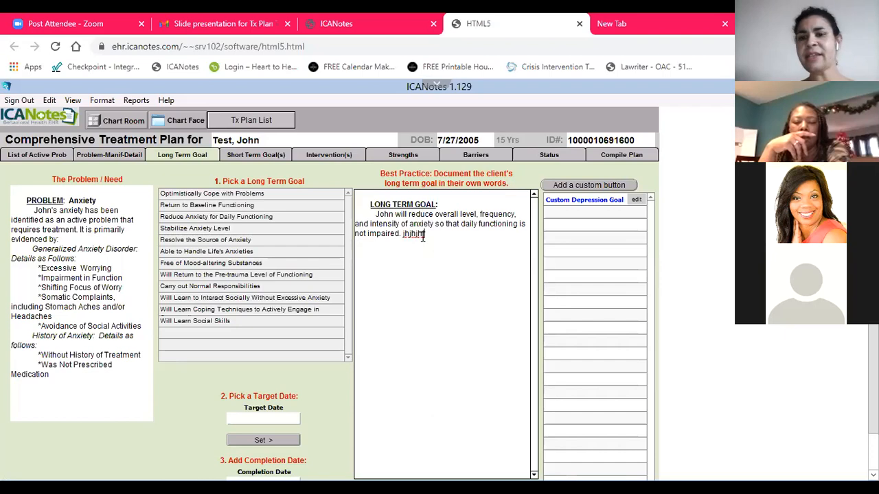
pyautogui.press('BackSpace')
pyautogui.press('BackSpace')
pyautogui.press('BackSpace')
pyautogui.press('BackSpace')
pyautogui.press('BackSpace')
pyautogui.press('BackSpace')
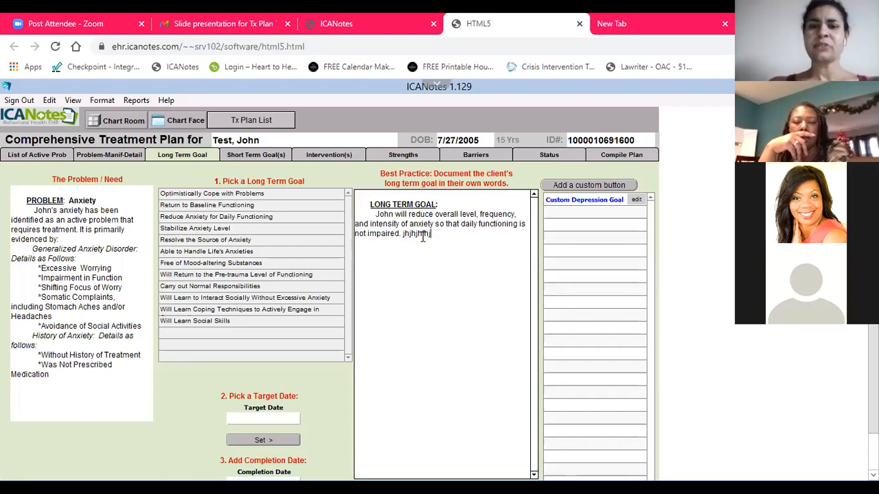
pyautogui.press('BackSpace')
pyautogui.press('BackSpace')
pyautogui.press('BackSpace')
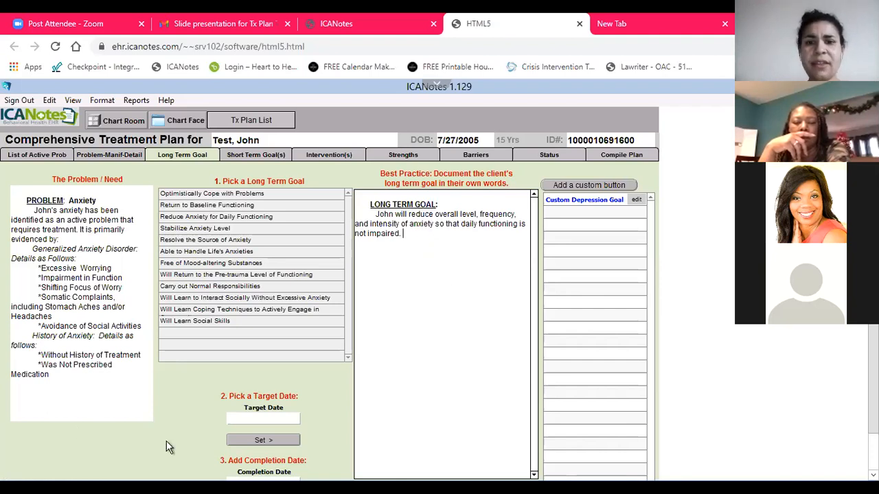
pyautogui.click(297, 373)
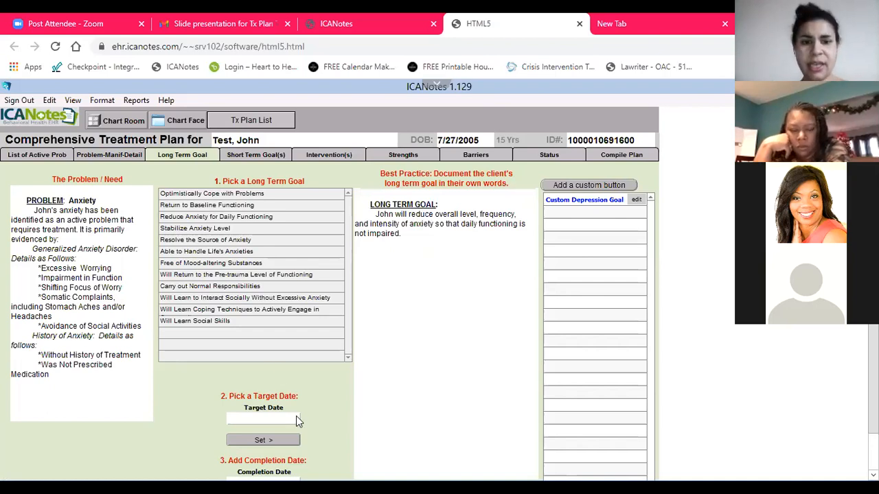
# Choose July 16, 2021 as the target date for the long term goal
pyautogui.scroll(-1, 267, 389)
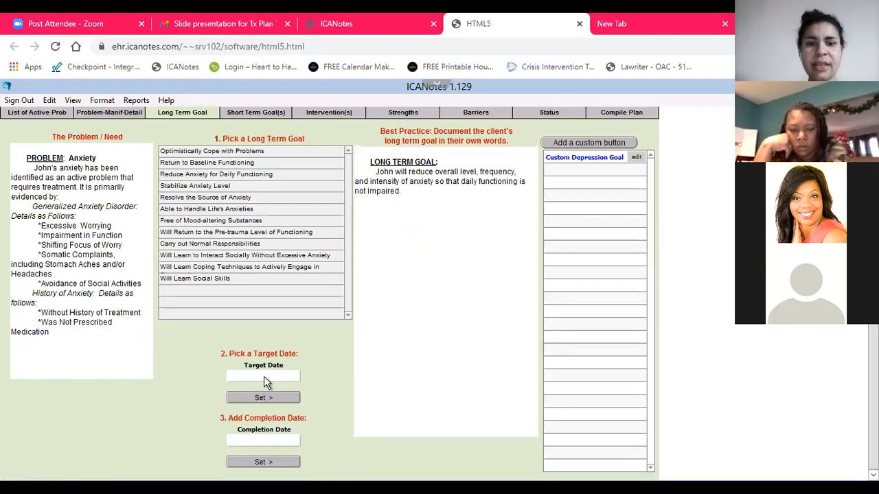
pyautogui.click(271, 374)
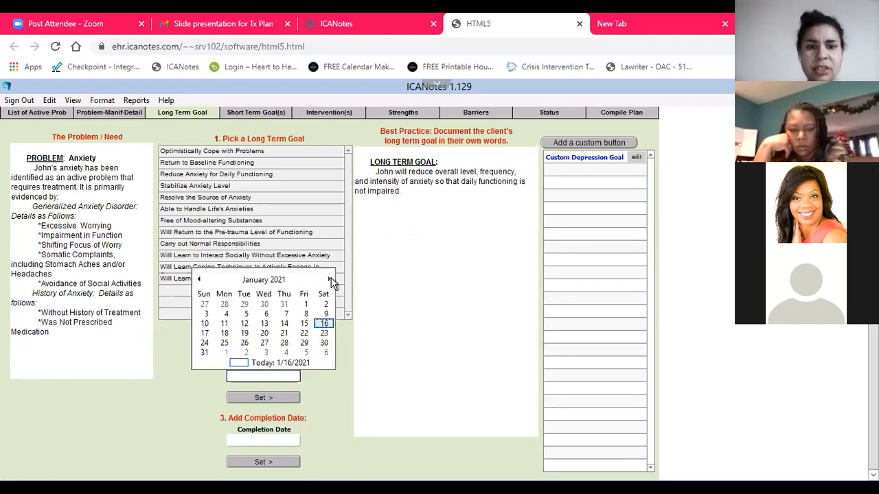
pyautogui.click(331, 280)
pyautogui.click(330, 280)
pyautogui.click(331, 280)
pyautogui.click(330, 281)
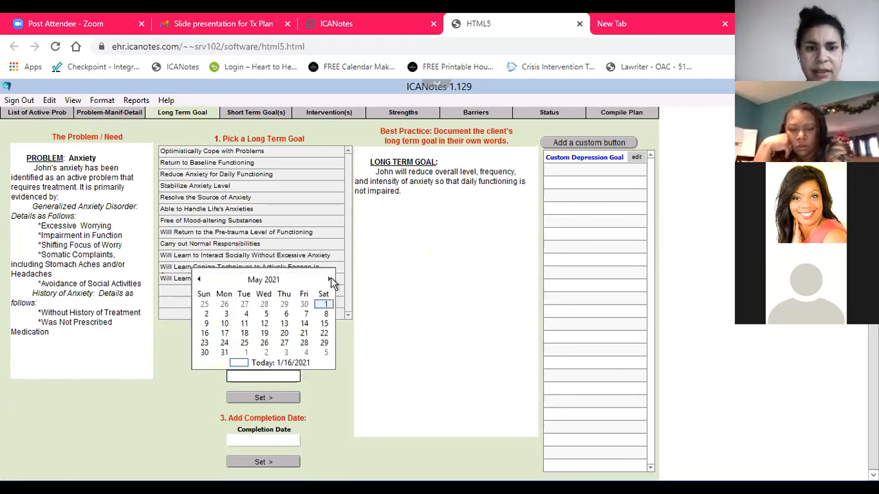
pyautogui.click(331, 280)
pyautogui.click(330, 280)
pyautogui.click(308, 325)
# Choose January 16, 2022 as the completion date for the long term goal
pyautogui.click(287, 439)
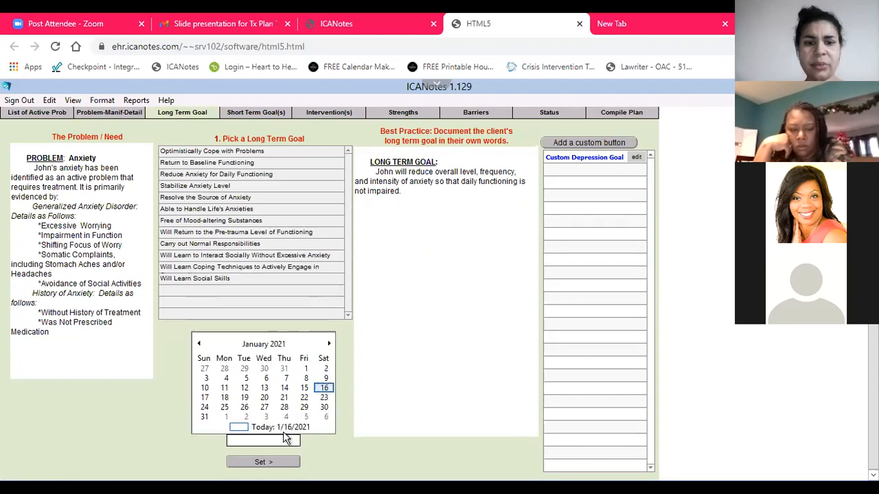
pyautogui.click(331, 344)
pyautogui.click(330, 344)
pyautogui.click(330, 344)
pyautogui.click(330, 344)
pyautogui.click(330, 343)
pyautogui.click(331, 344)
pyautogui.click(330, 344)
pyautogui.click(330, 344)
pyautogui.click(330, 344)
pyautogui.click(330, 343)
pyautogui.click(330, 344)
pyautogui.click(331, 344)
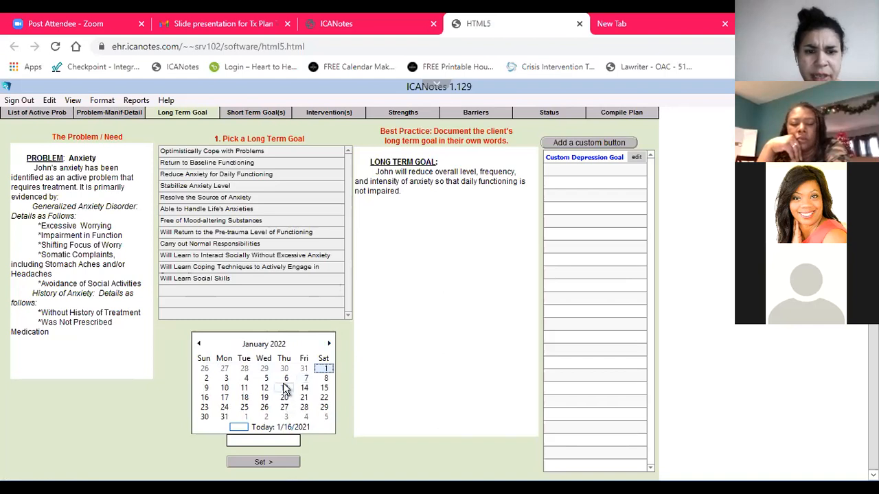
pyautogui.click(205, 397)
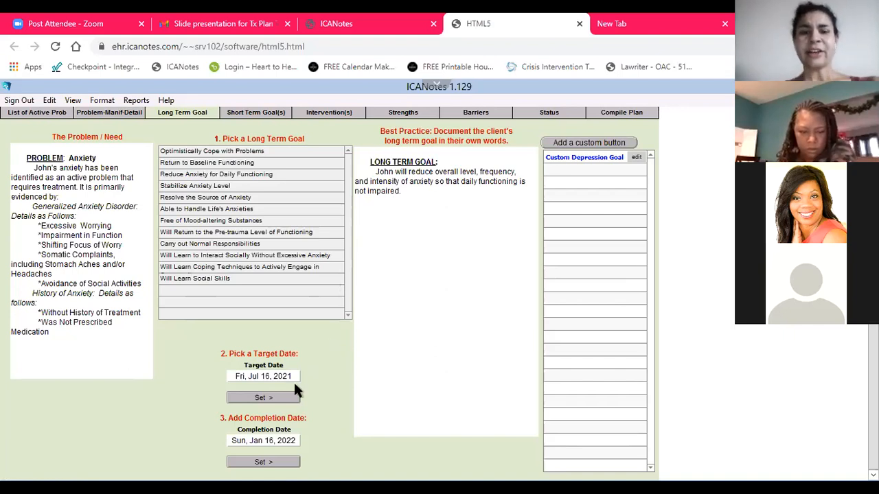
# Insert the target and completion dates into the long term goal text, separated from the goal statement by a blank line
pyautogui.click(278, 402)
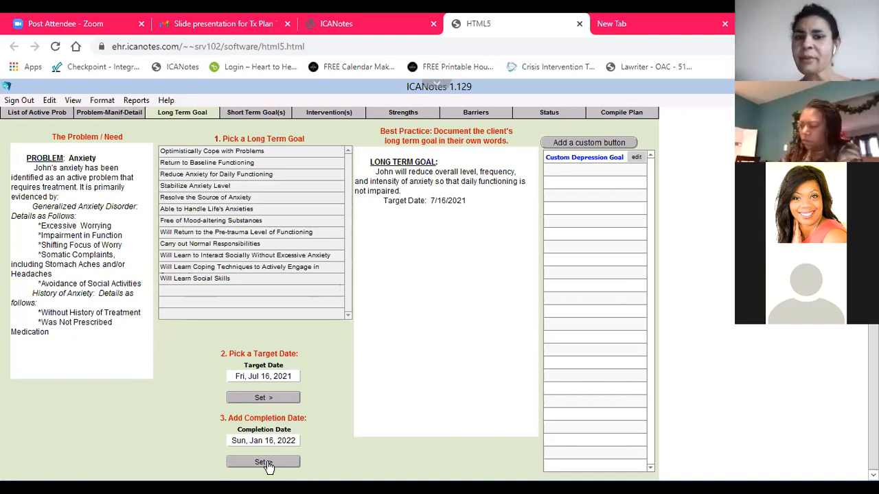
pyautogui.click(267, 463)
pyautogui.click(435, 194)
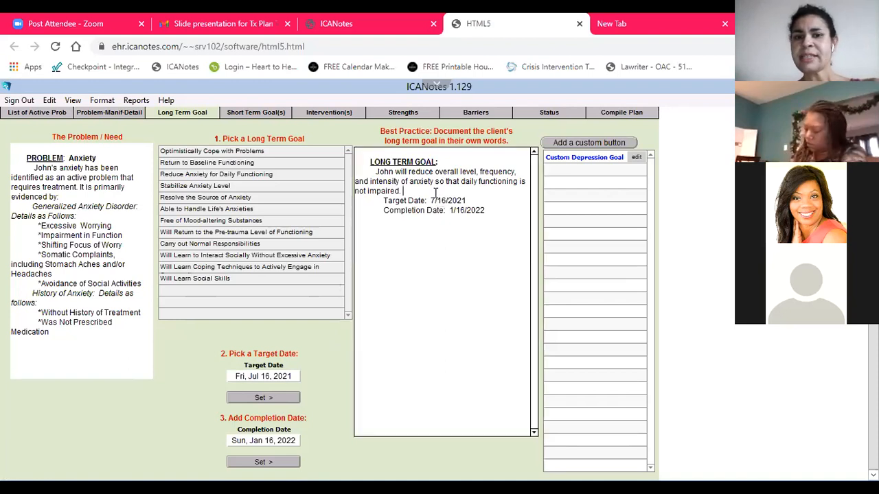
pyautogui.press('Return')
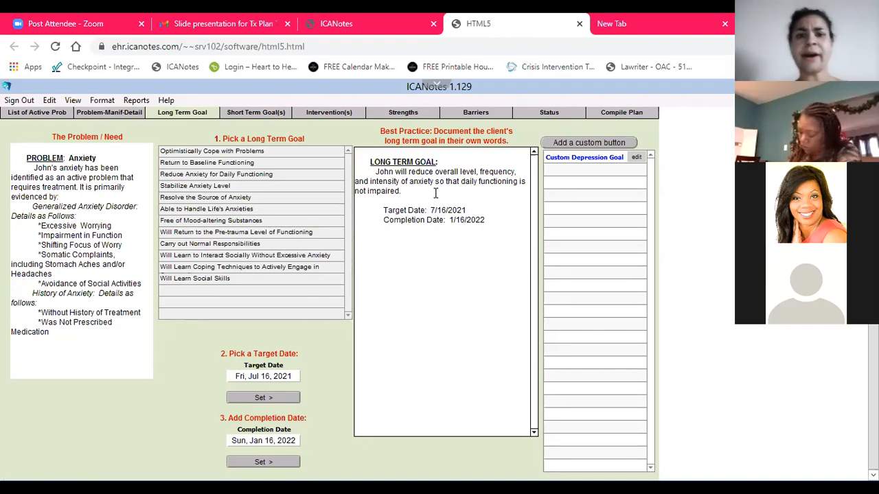
# Add the short term goals Attend Psychoeducation for Anxiety and Will Learn Emotive Vocabulary for the Generalized Anxiety Disorder manifestation
pyautogui.click(273, 117)
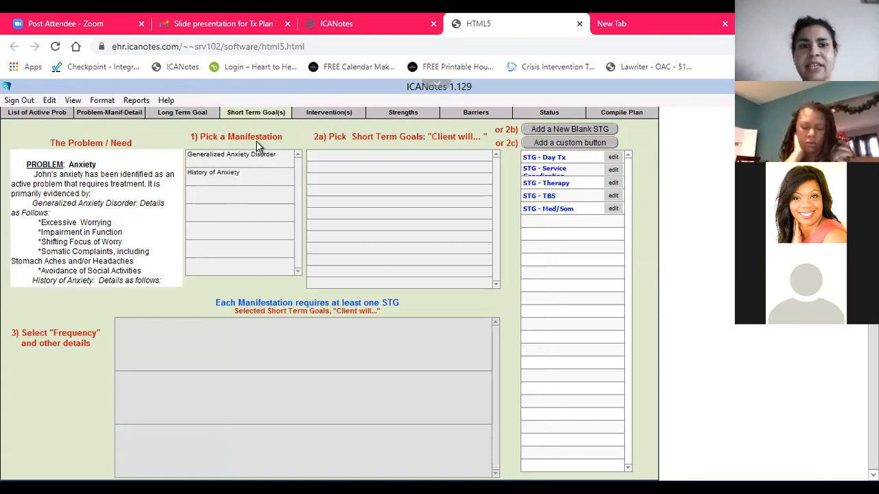
pyautogui.click(208, 158)
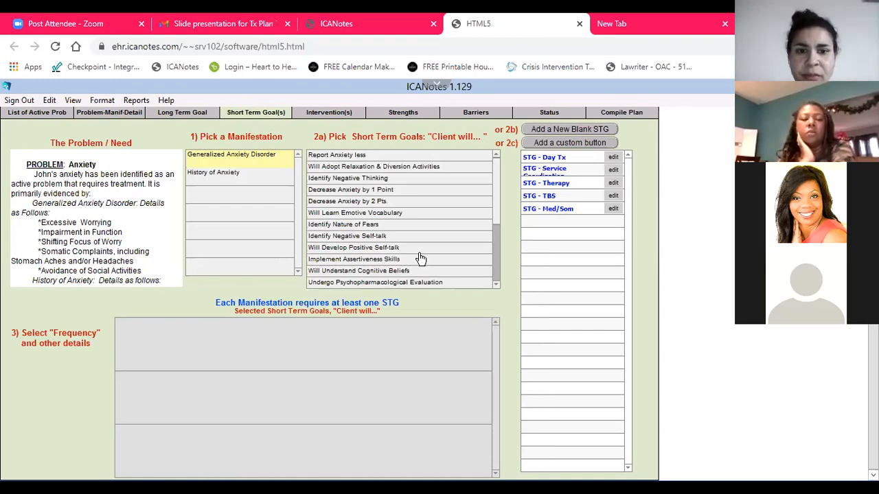
pyautogui.scroll(-2, 498, 224)
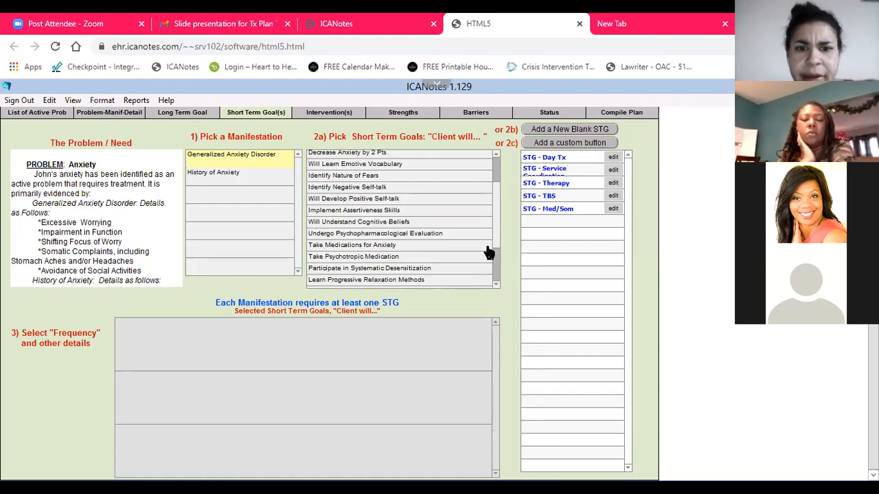
pyautogui.scroll(-3, 490, 265)
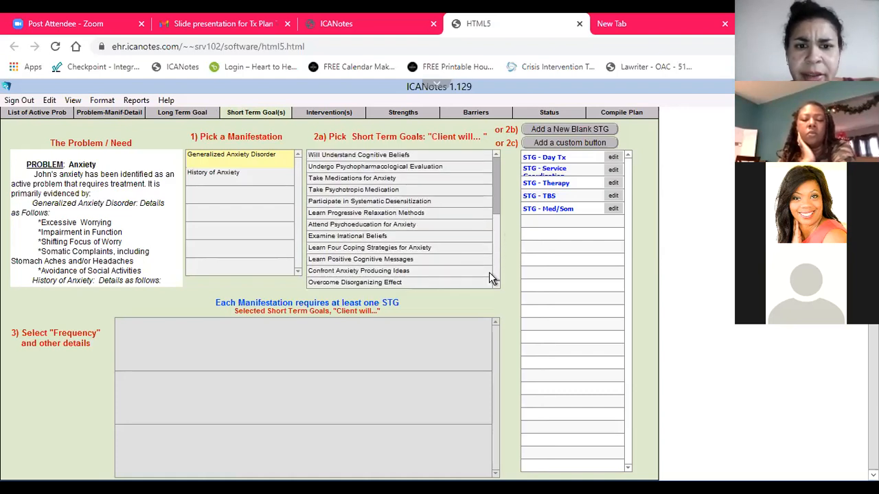
pyautogui.click(379, 227)
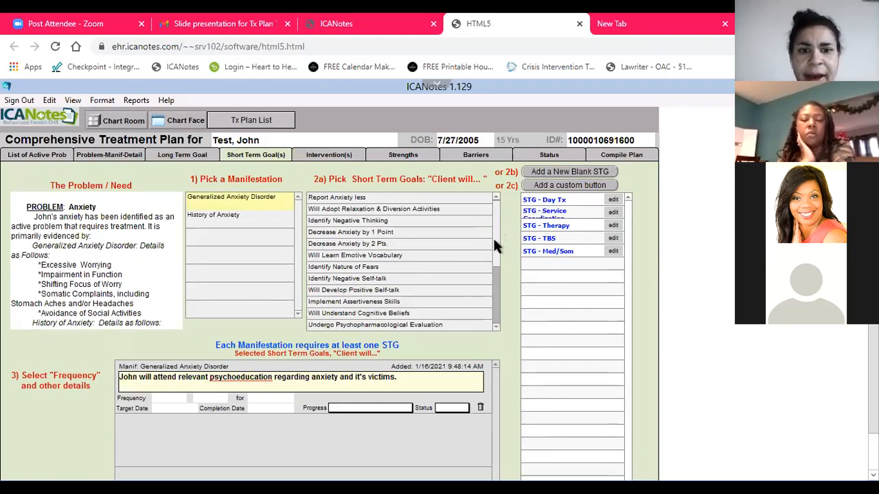
pyautogui.click(385, 256)
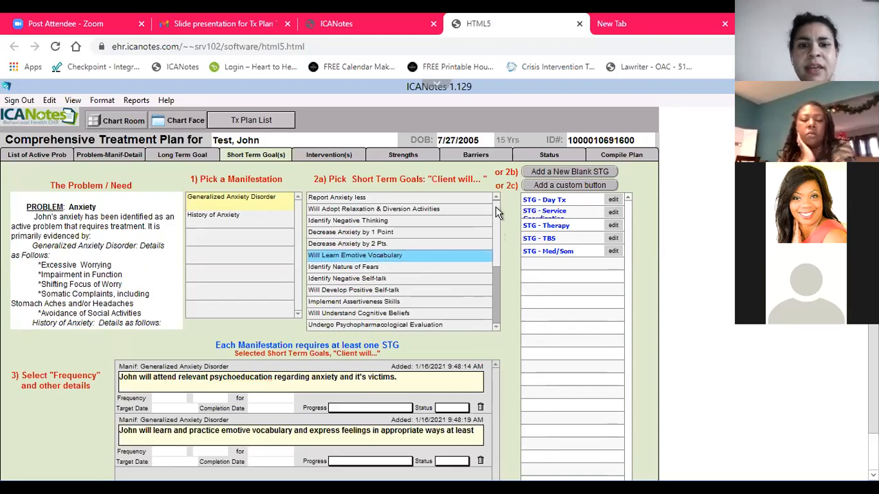
# Add the short term goal Learn Four Coping Strategies for Anxiety for Generalized Anxiety Disorder
pyautogui.scroll(-3, 497, 217)
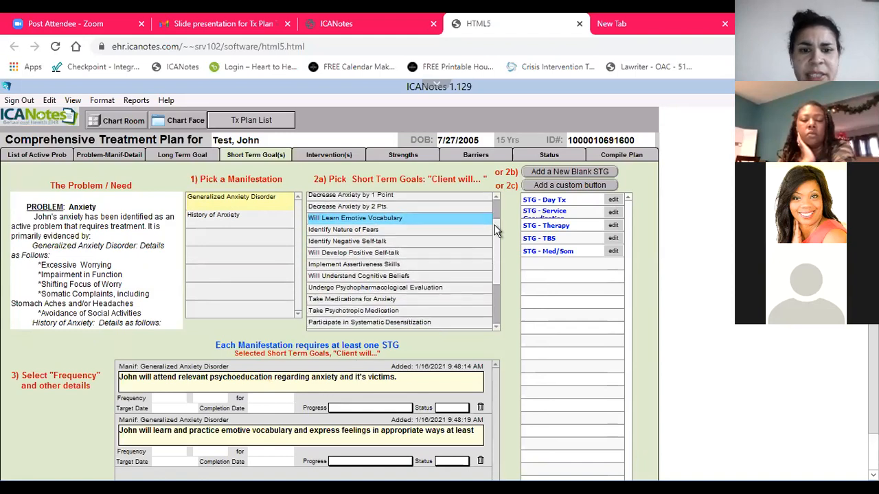
pyautogui.scroll(-3, 492, 241)
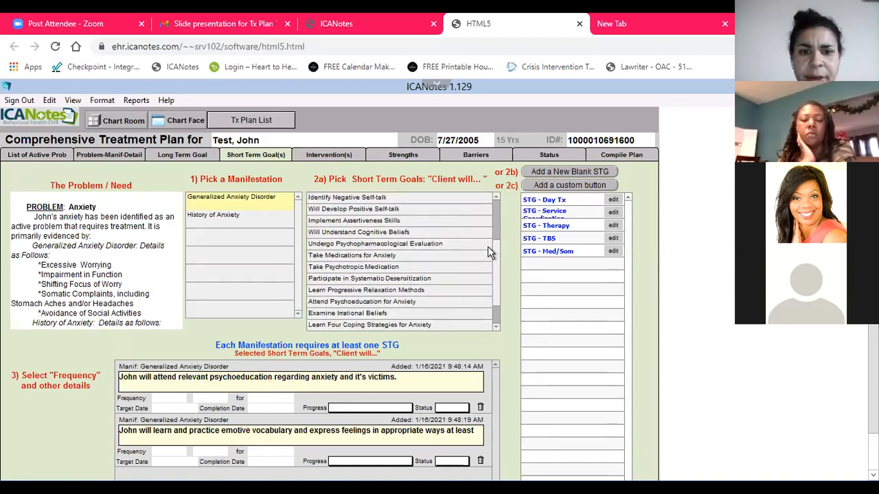
pyautogui.scroll(-3, 484, 273)
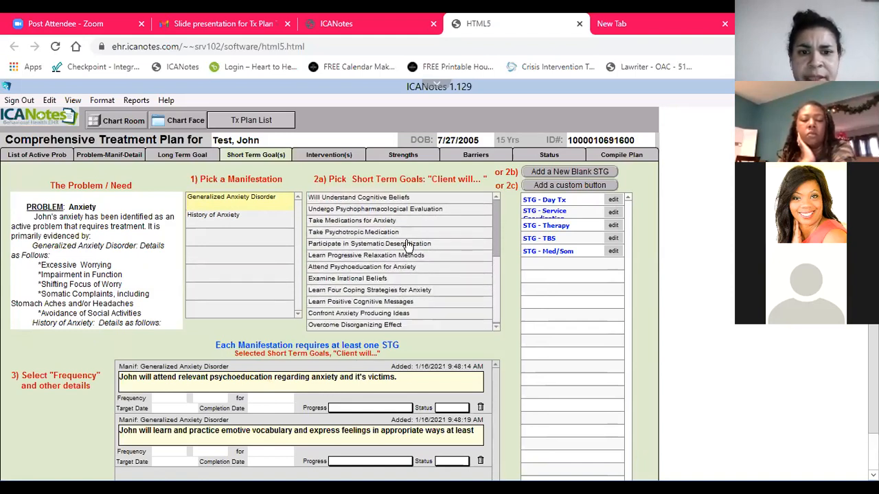
pyautogui.click(418, 290)
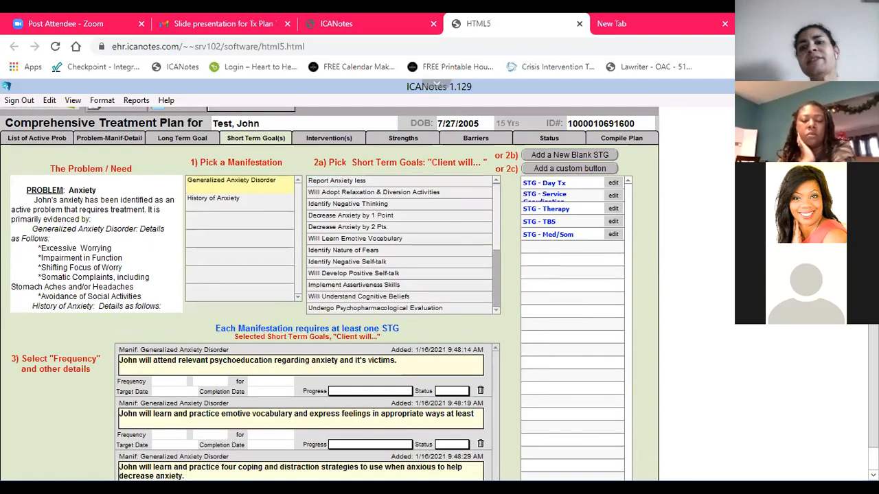
# Review the short term goals available for the History of Anxiety manifestation
pyautogui.click(236, 211)
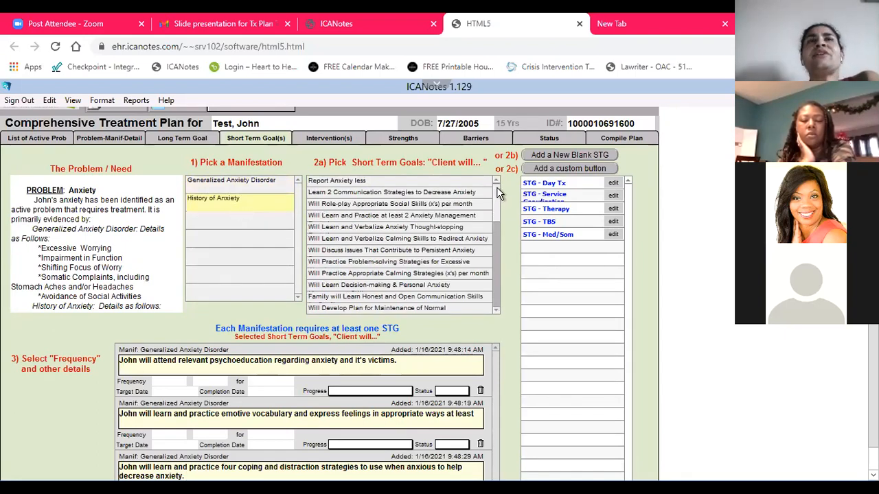
pyautogui.moveTo(496, 187); pyautogui.dragTo(490, 299)
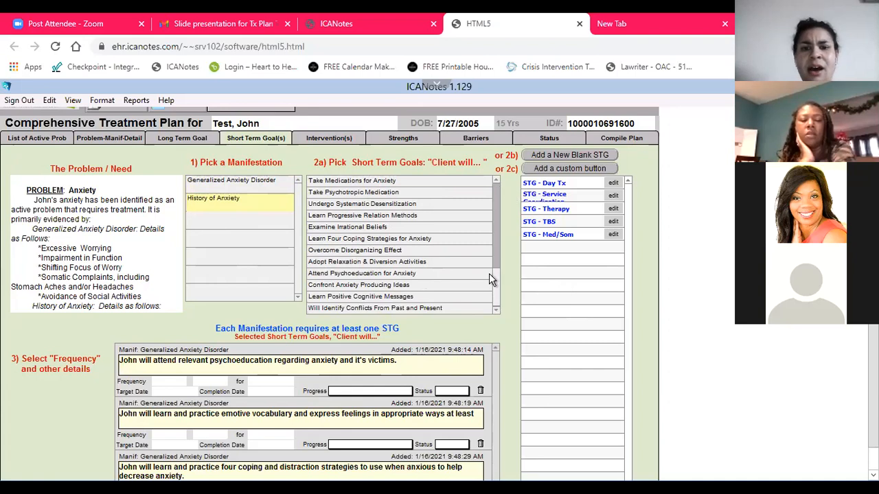
pyautogui.moveTo(498, 284); pyautogui.dragTo(504, 166)
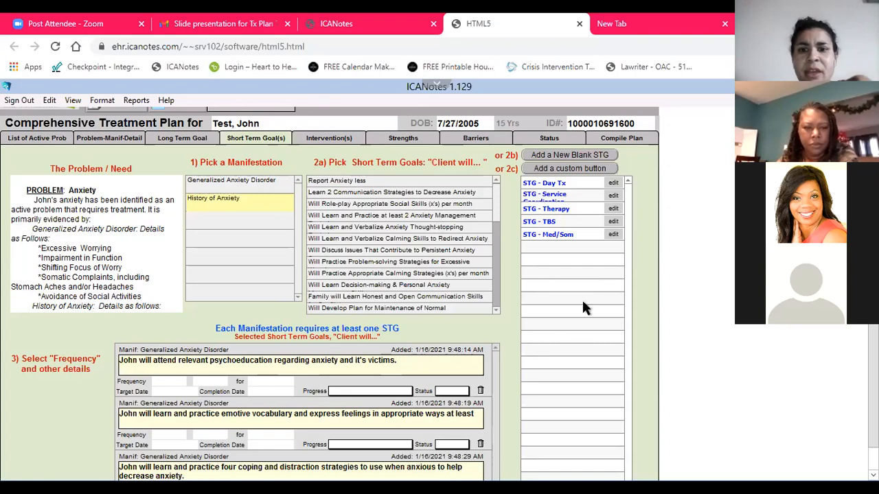
# Add the custom Service Coordination short term goal for the Generalized Anxiety Disorder manifestation
pyautogui.click(261, 191)
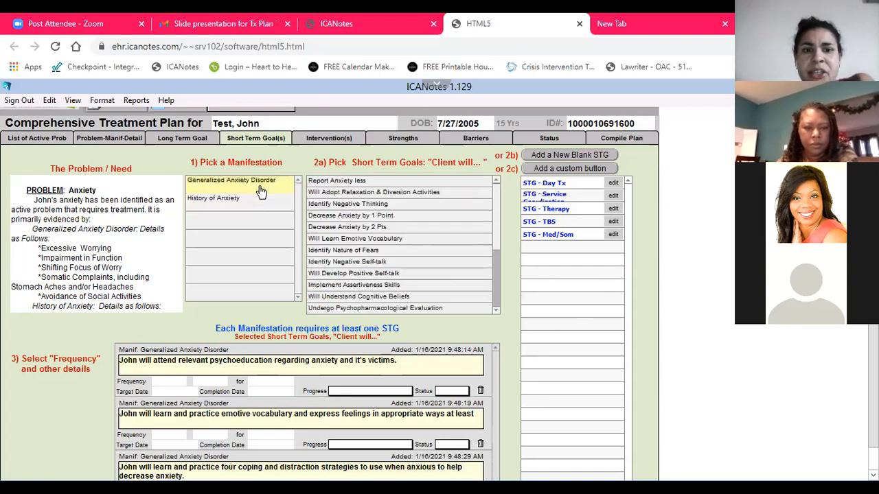
pyautogui.click(554, 198)
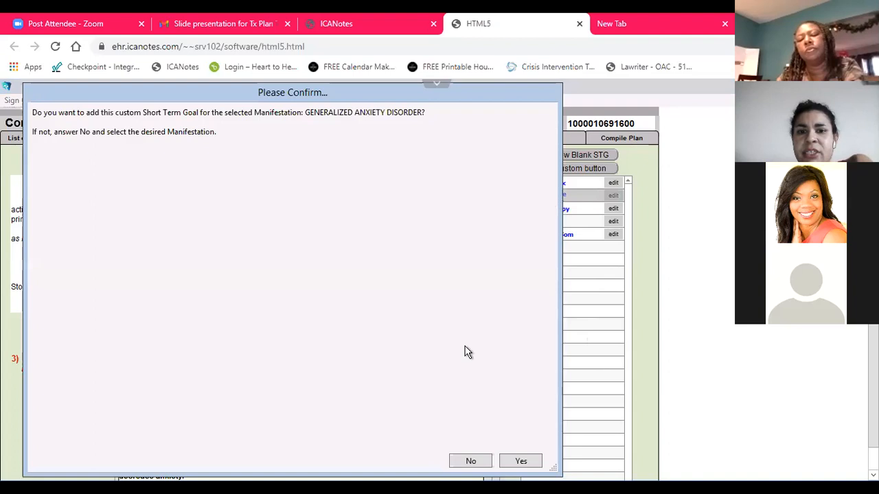
pyautogui.click(520, 461)
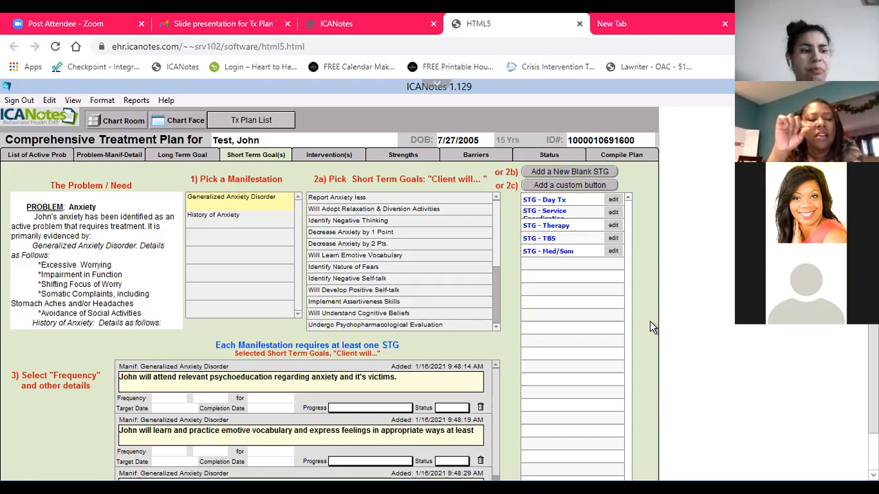
# Review the detail options of the Generalized Anxiety Disorder and History of Anxiety manifestations under the Anxiety problem
pyautogui.click(112, 153)
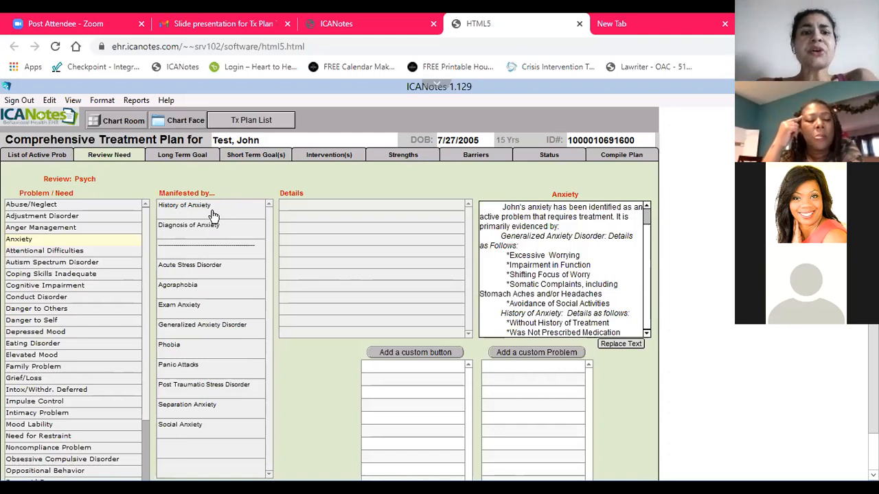
pyautogui.click(220, 336)
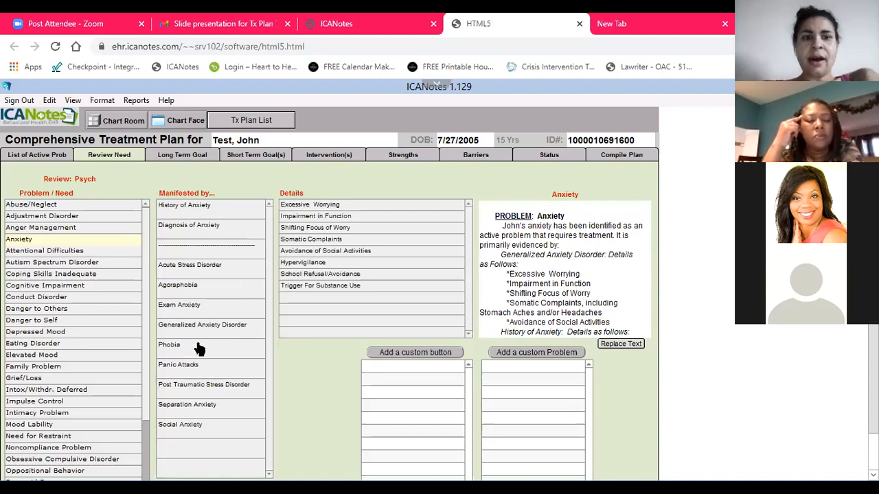
pyautogui.click(215, 212)
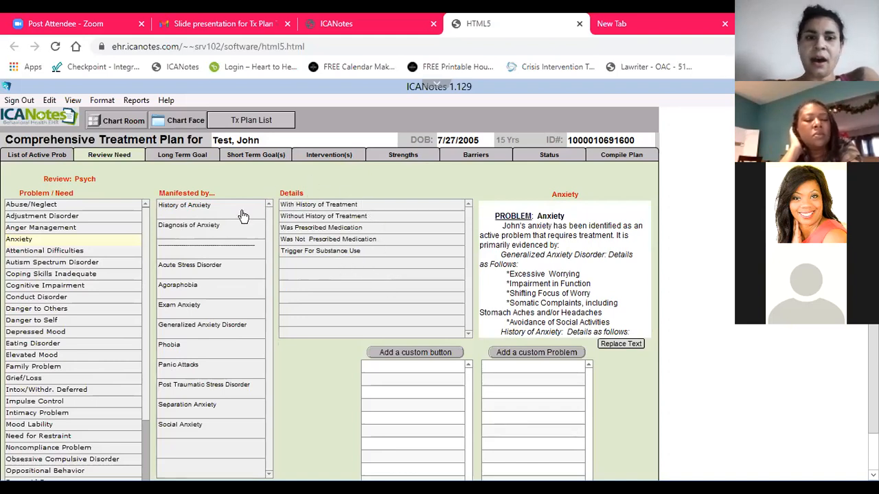
# Compare the short term goals offered for Generalized Anxiety Disorder and History of Anxiety, and examine the goals already selected
pyautogui.click(252, 156)
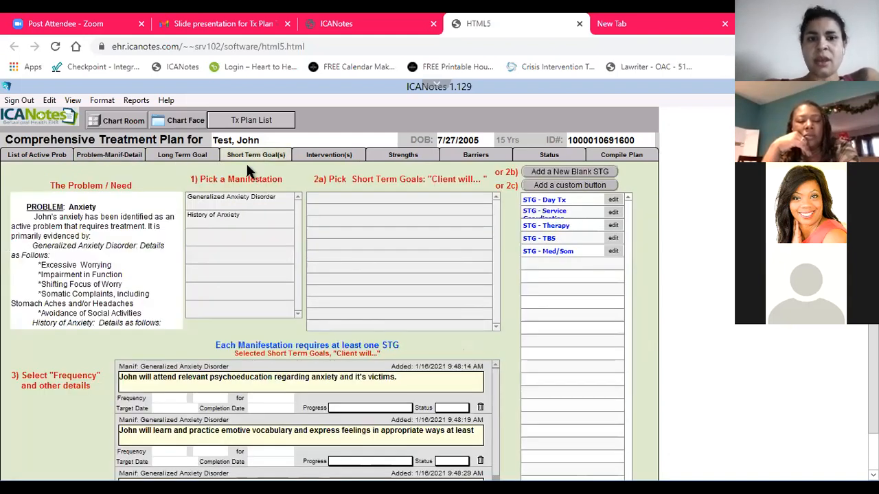
pyautogui.click(232, 199)
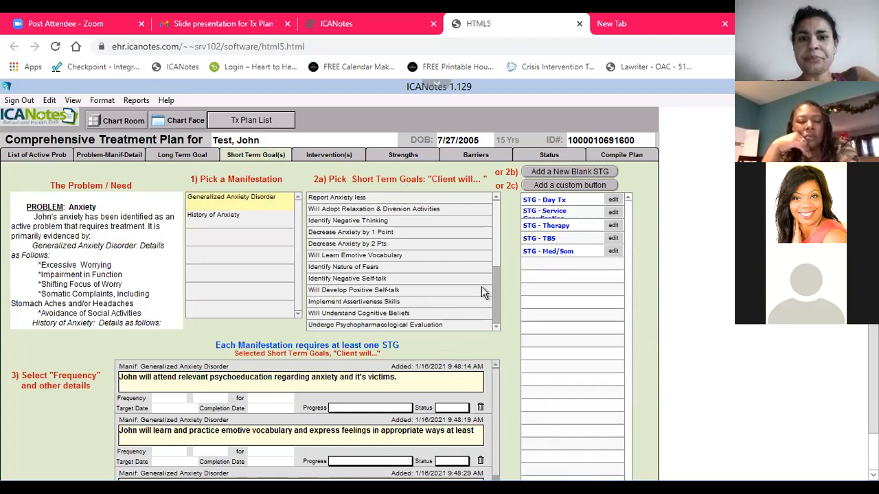
pyautogui.moveTo(496, 215); pyautogui.dragTo(476, 320)
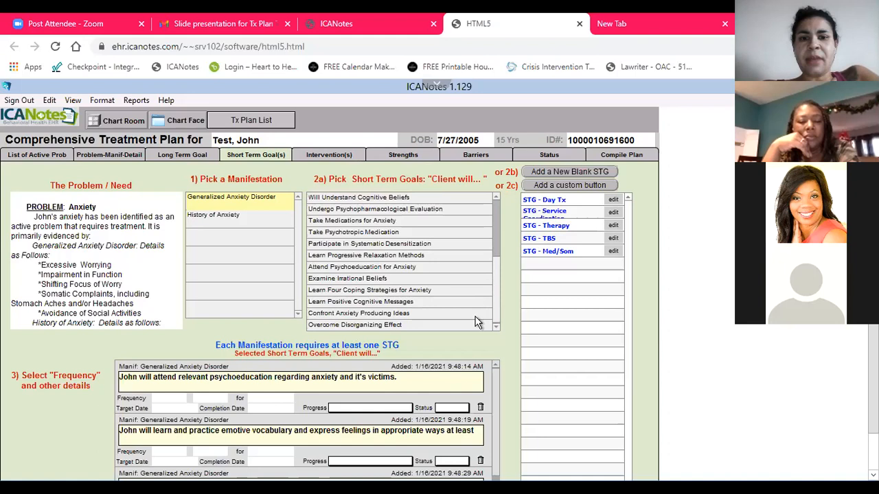
pyautogui.click(212, 225)
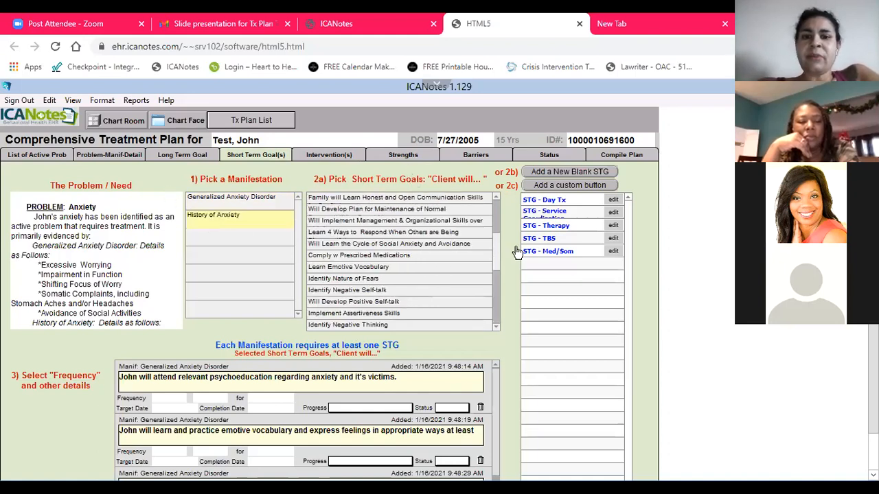
pyautogui.scroll(3, 498, 197)
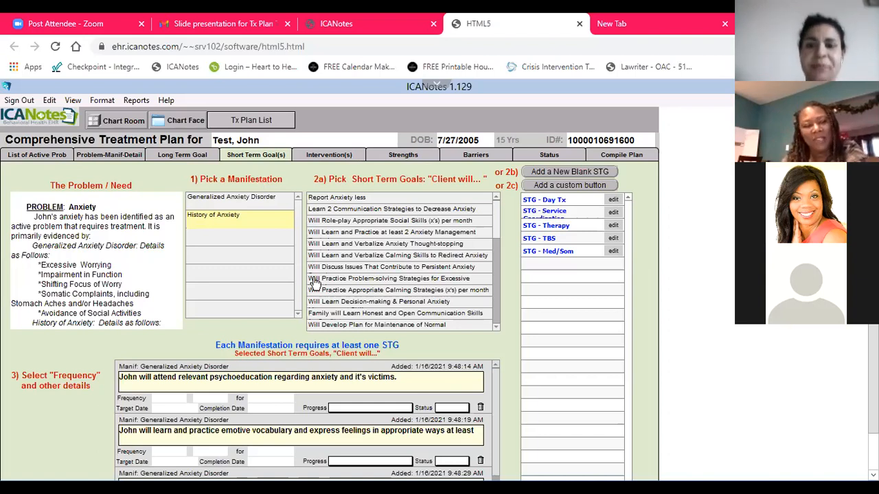
pyautogui.click(238, 199)
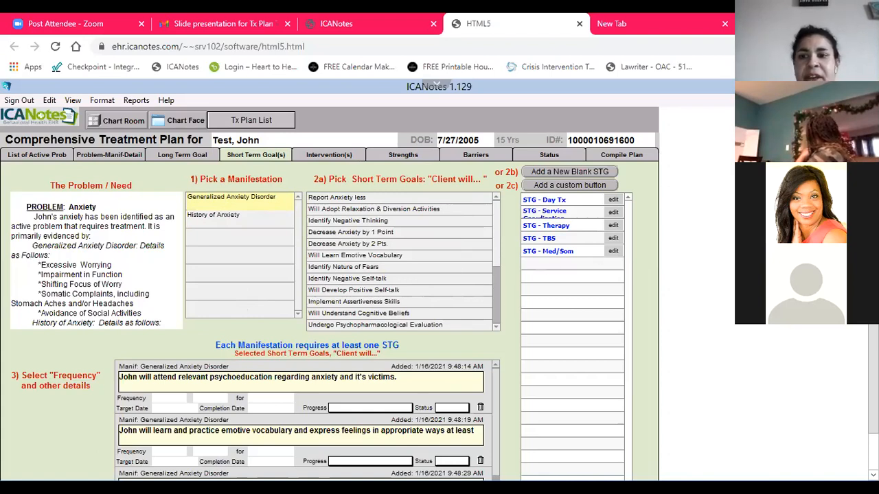
pyautogui.scroll(-1, 330, 288)
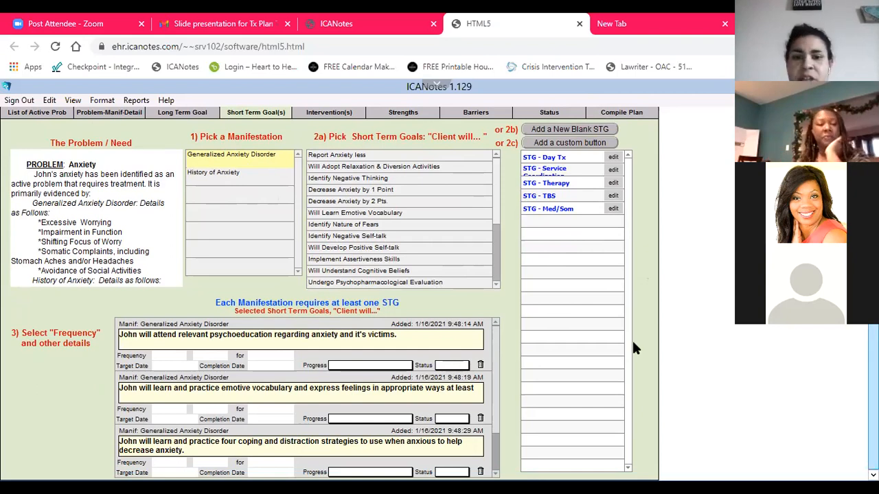
# Add the custom Therapy and TBS short term goals for the Generalized Anxiety Disorder manifestation
pyautogui.scroll(-1, 485, 457)
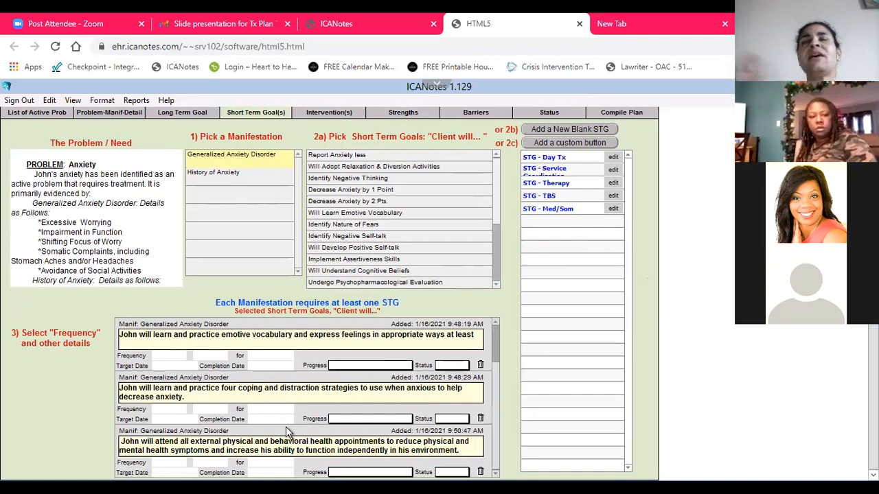
pyautogui.click(554, 184)
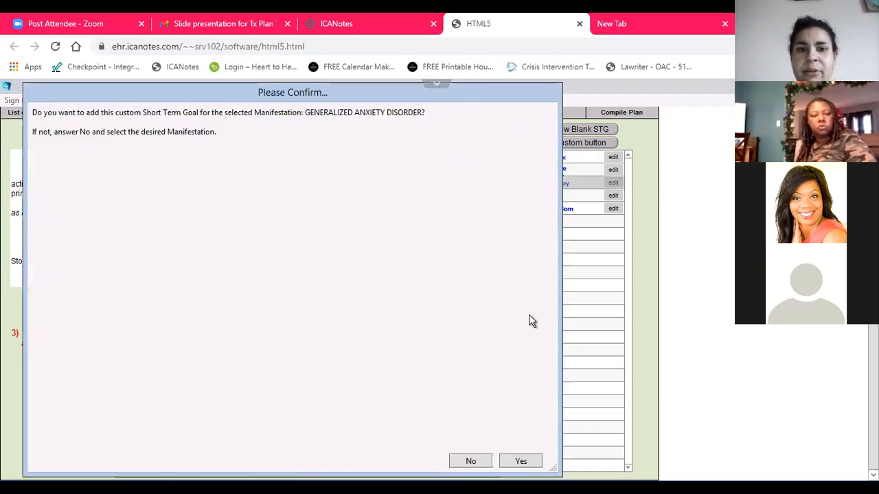
pyautogui.click(535, 464)
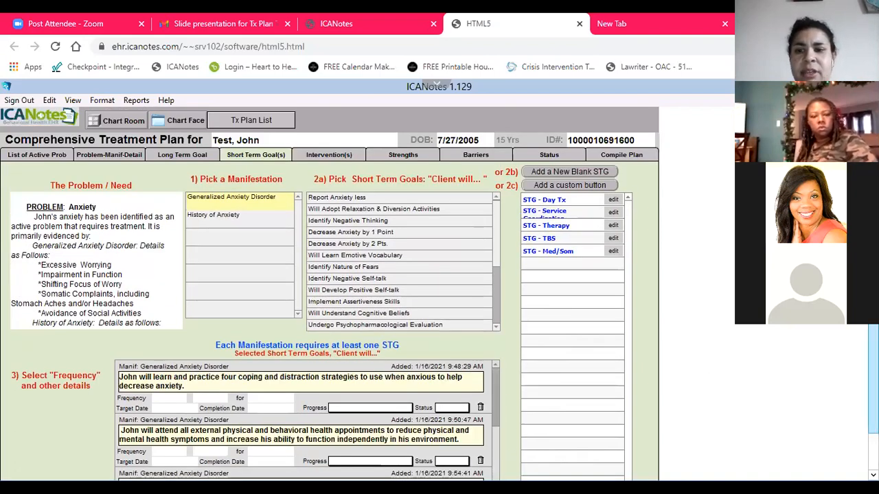
pyautogui.scroll(-1, 492, 434)
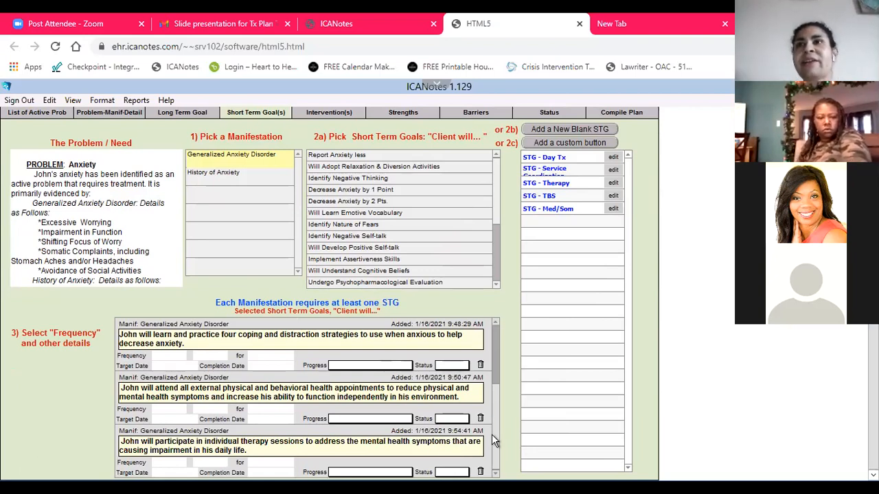
pyautogui.click(547, 199)
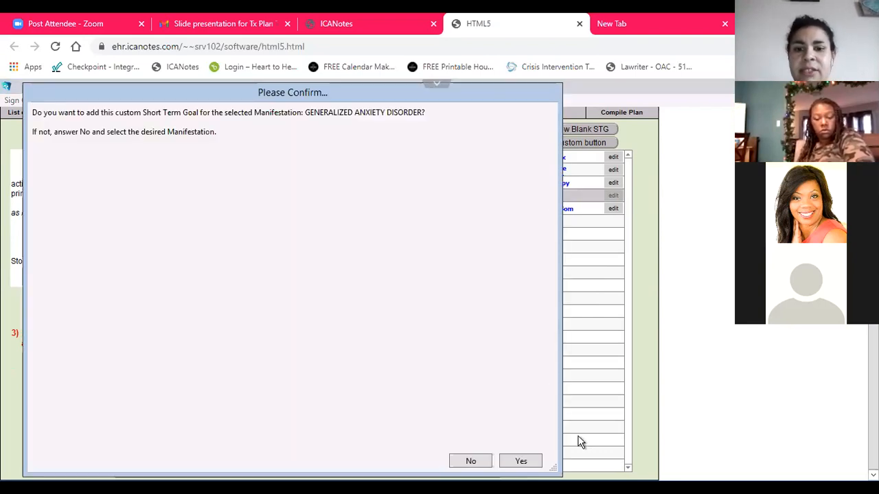
pyautogui.click(519, 461)
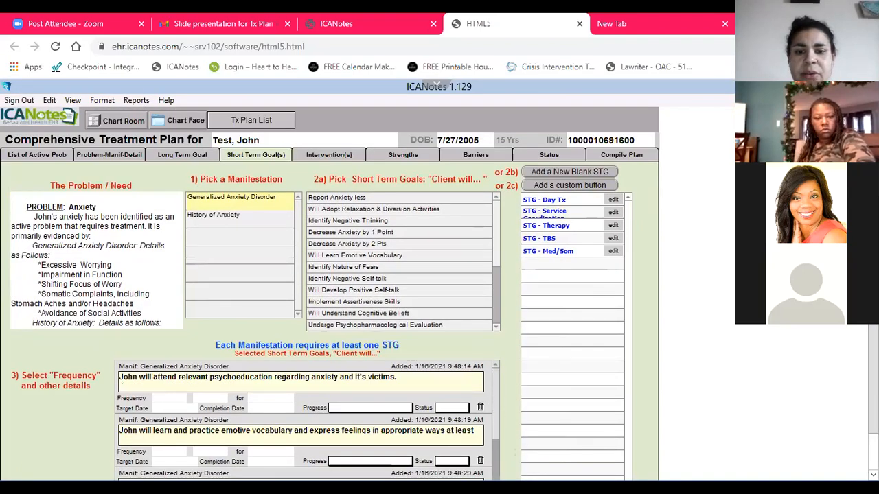
pyautogui.scroll(-1, 677, 430)
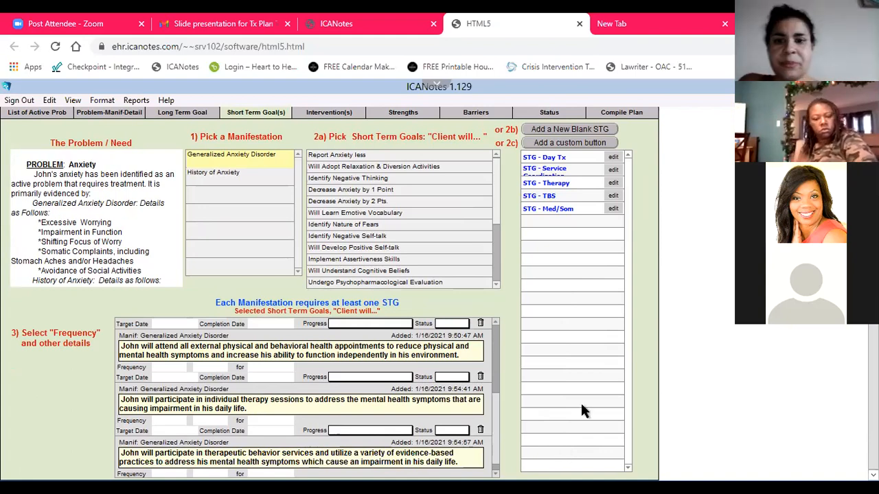
# Add the custom Day Tx and Med/Som short term goals for the Generalized Anxiety Disorder manifestation
pyautogui.click(549, 158)
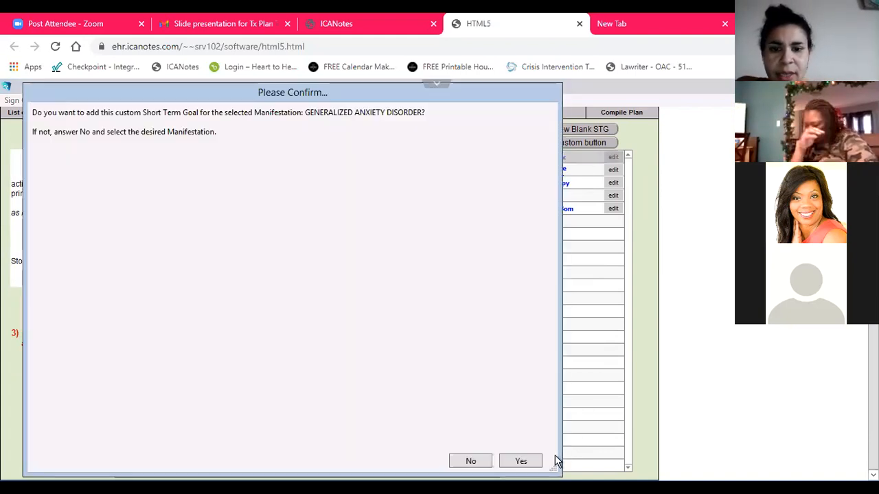
pyautogui.click(519, 462)
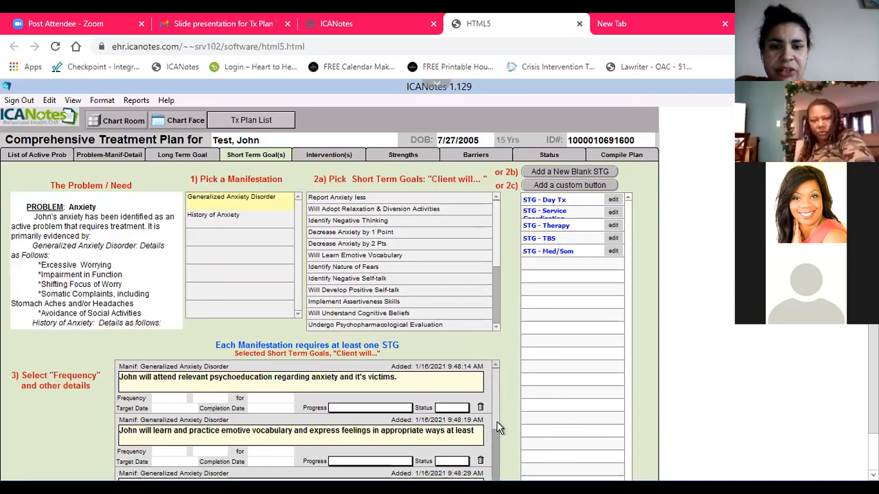
pyautogui.scroll(-1, 496, 426)
pyautogui.scroll(-1, 604, 420)
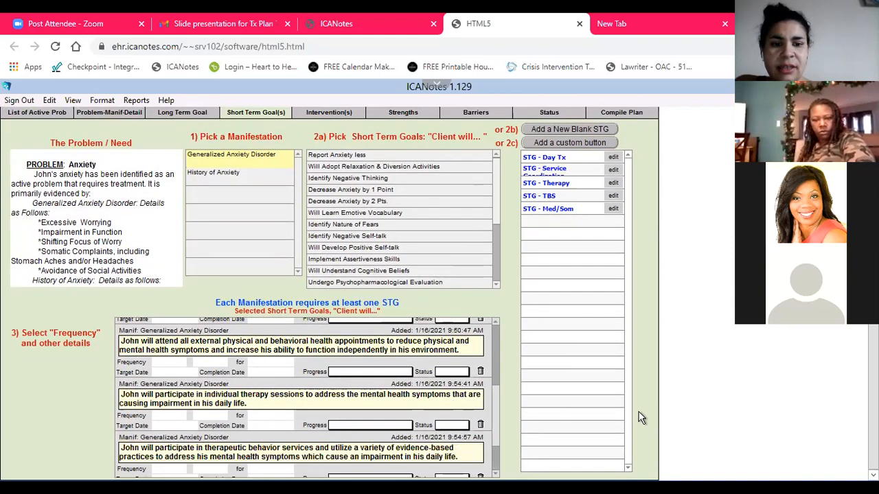
pyautogui.scroll(-2, 498, 467)
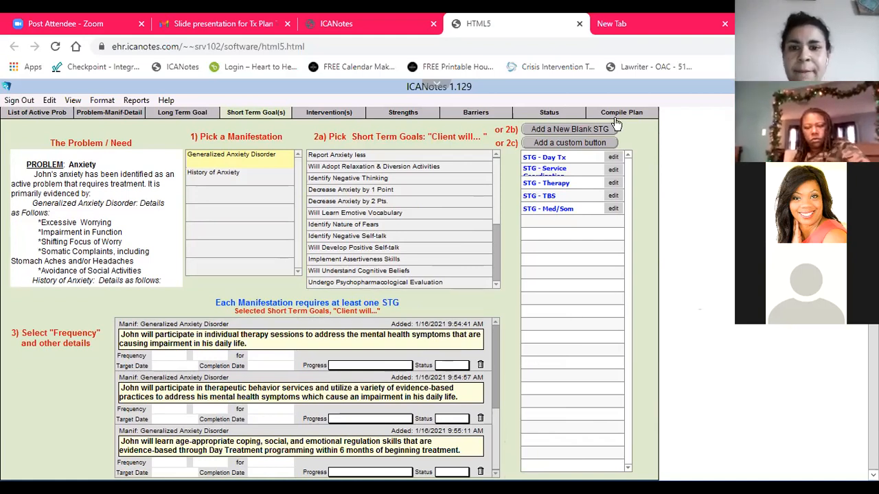
pyautogui.click(548, 210)
pyautogui.click(527, 462)
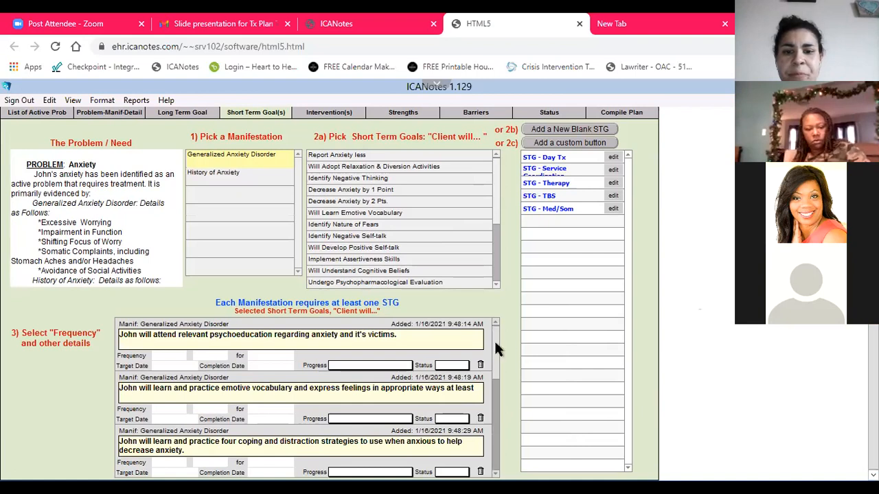
pyautogui.scroll(-1, 490, 433)
pyautogui.scroll(-5, 491, 439)
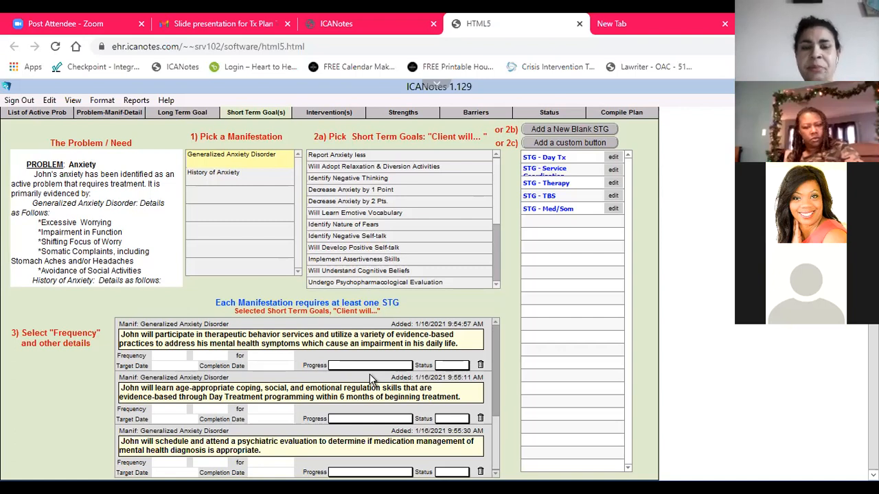
# Reword the psychoeducation goal, replacing "and it's victims." with "at least three times per month."
pyautogui.moveTo(496, 409); pyautogui.dragTo(503, 316)
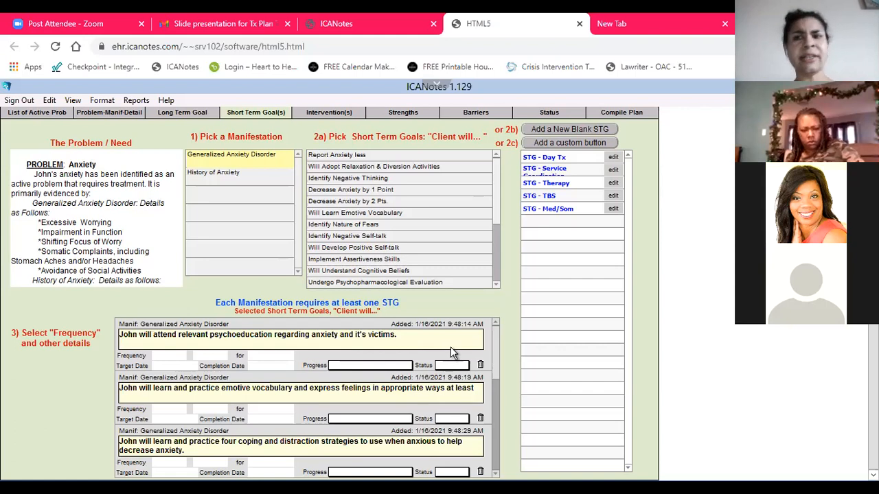
pyautogui.click(342, 347)
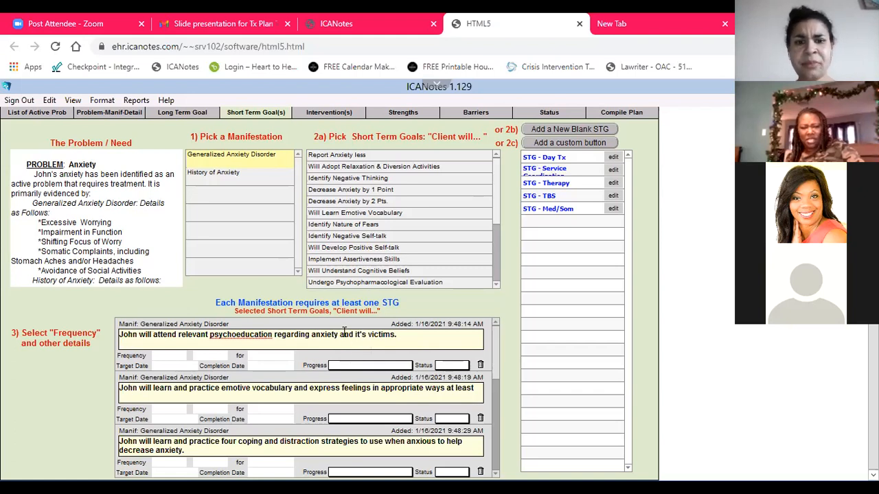
pyautogui.moveTo(341, 336); pyautogui.dragTo(408, 339)
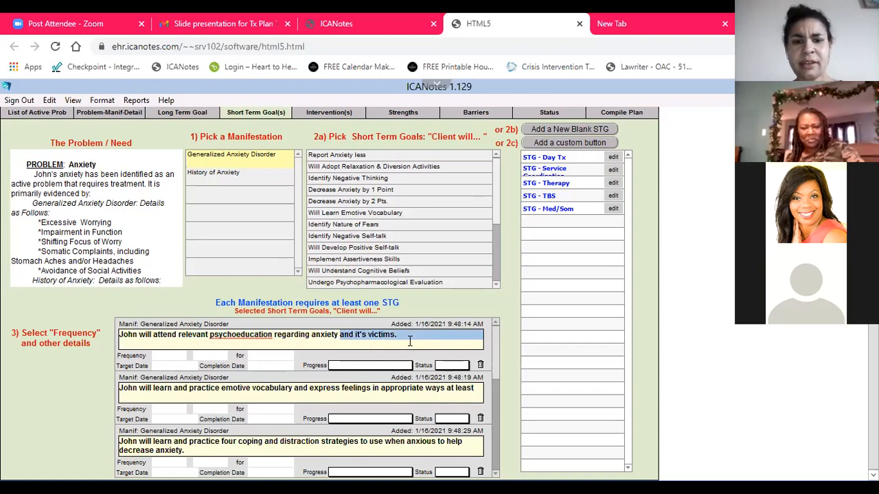
pyautogui.press('BackSpace')
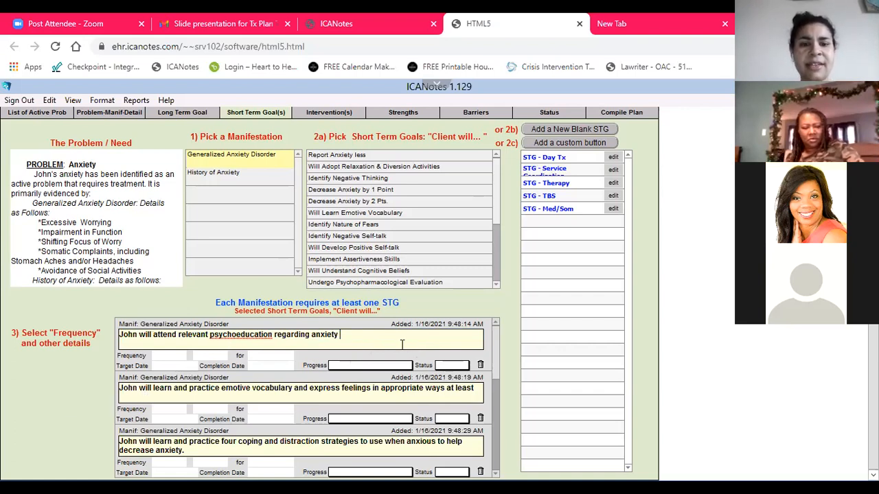
pyautogui.write('at least ')
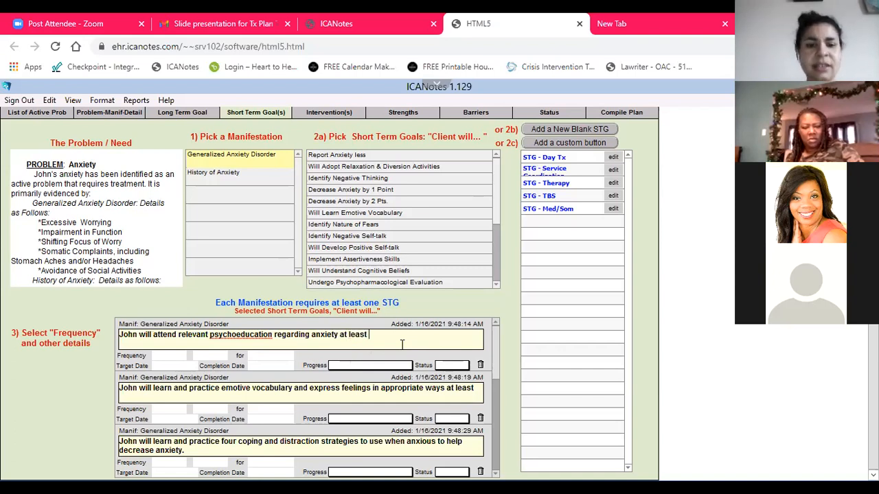
pyautogui.write('three')
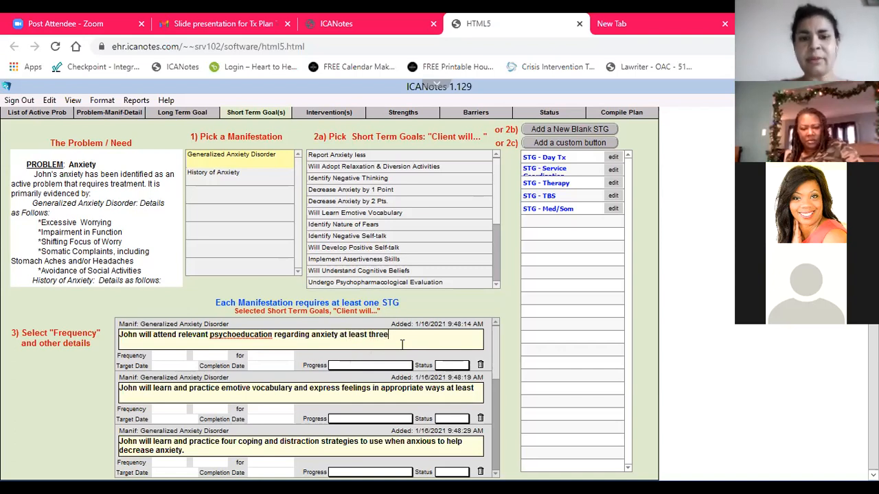
pyautogui.write(' time')
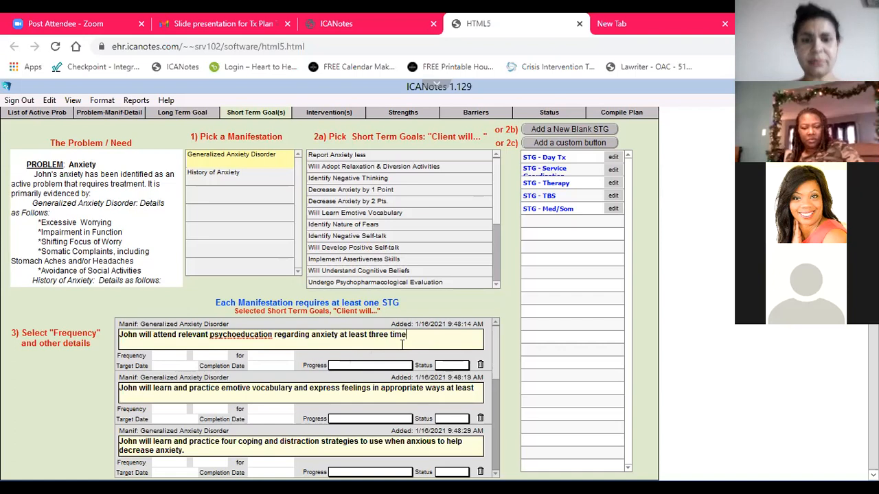
pyautogui.write('s per month.')
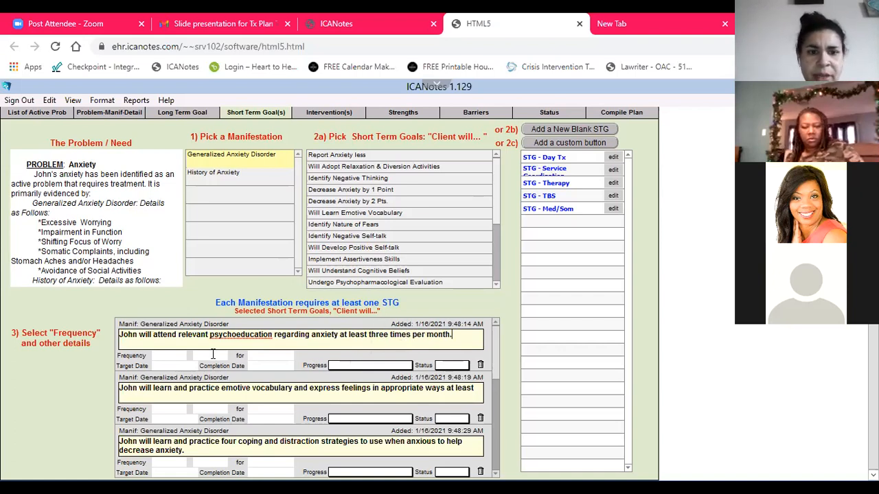
# Set the psychoeducation goal's frequency to 3 times per month for 6 months
pyautogui.click(163, 355)
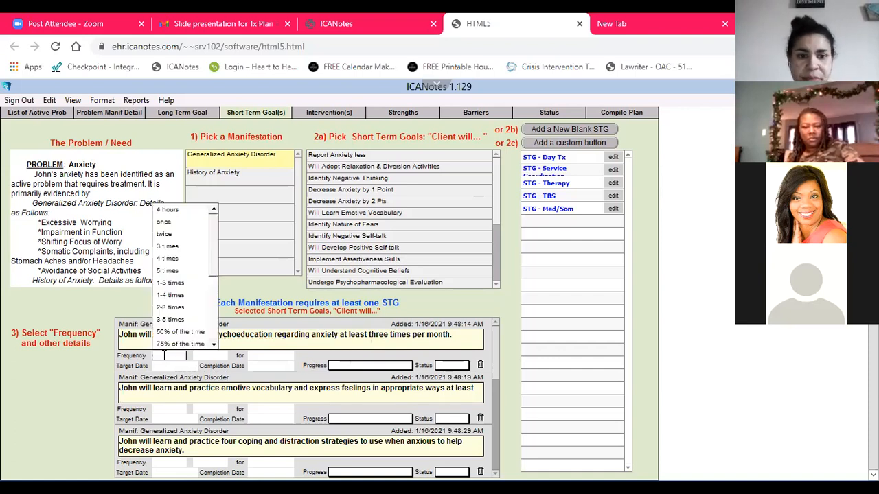
pyautogui.click(171, 248)
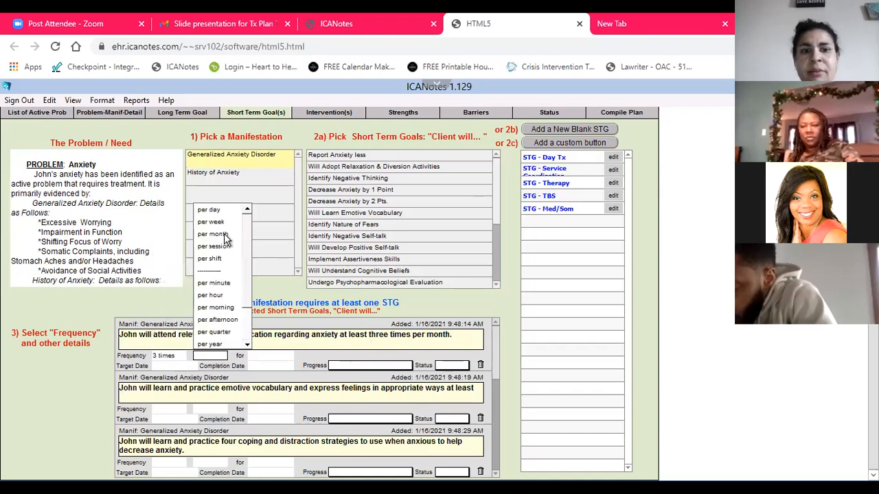
pyautogui.click(219, 234)
pyautogui.scroll(-5, 287, 300)
pyautogui.click(286, 236)
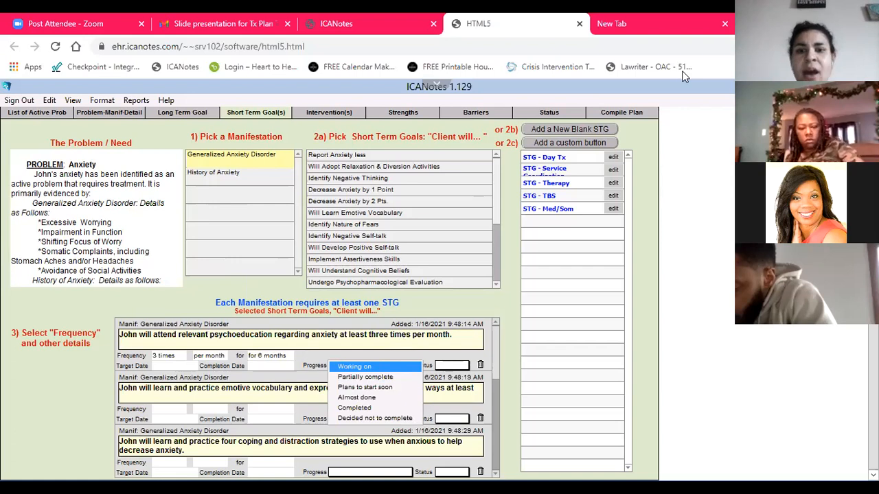
# Set the psychoeducation goal's progress to Working on and its status to Effective
pyautogui.click(527, 133)
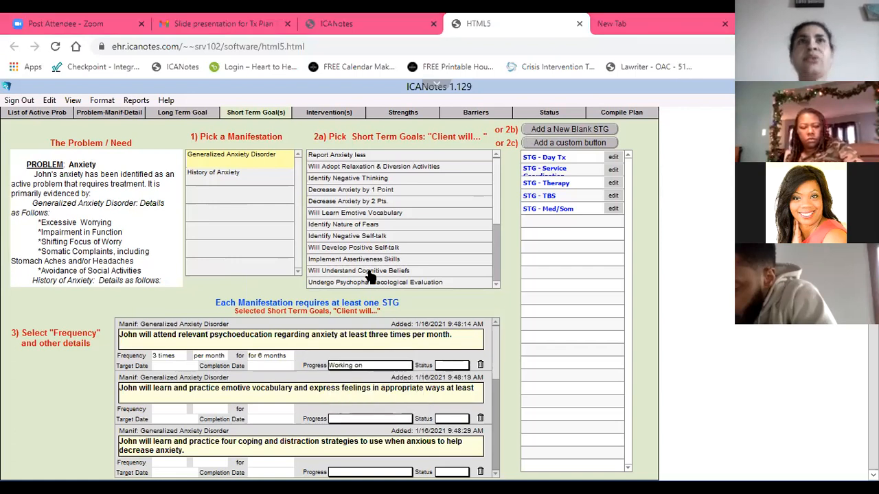
pyautogui.click(456, 364)
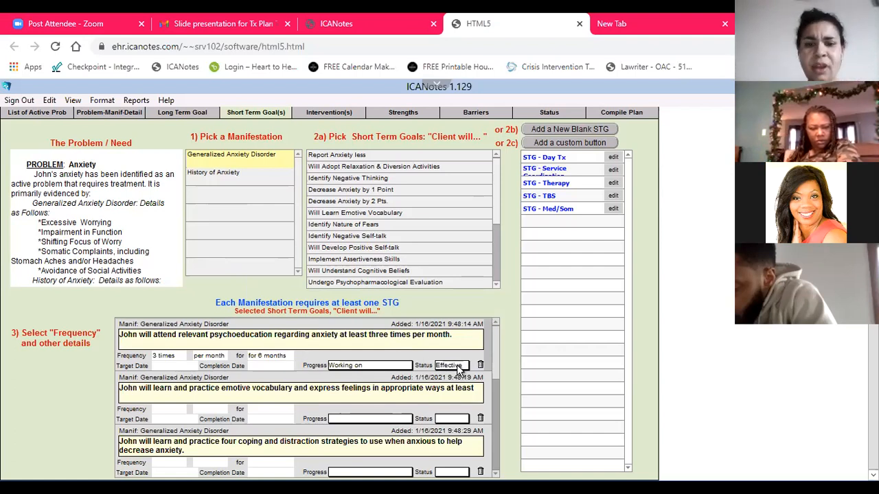
pyautogui.click(390, 364)
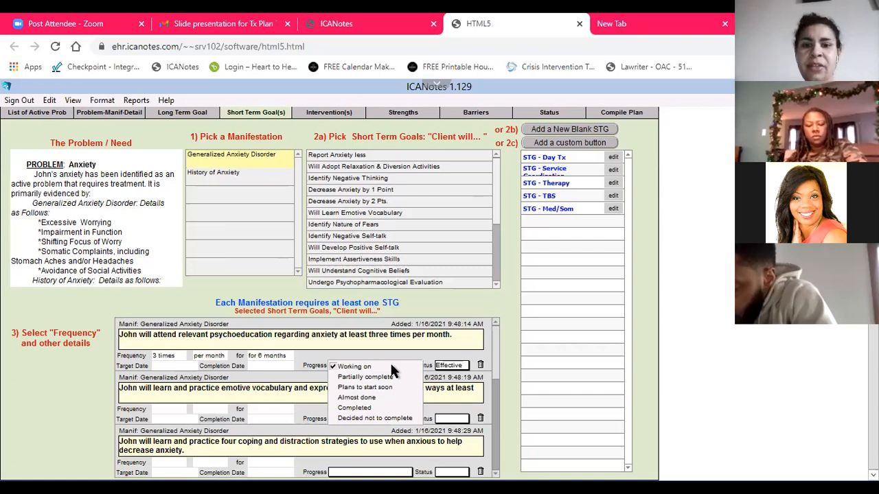
pyautogui.click(393, 370)
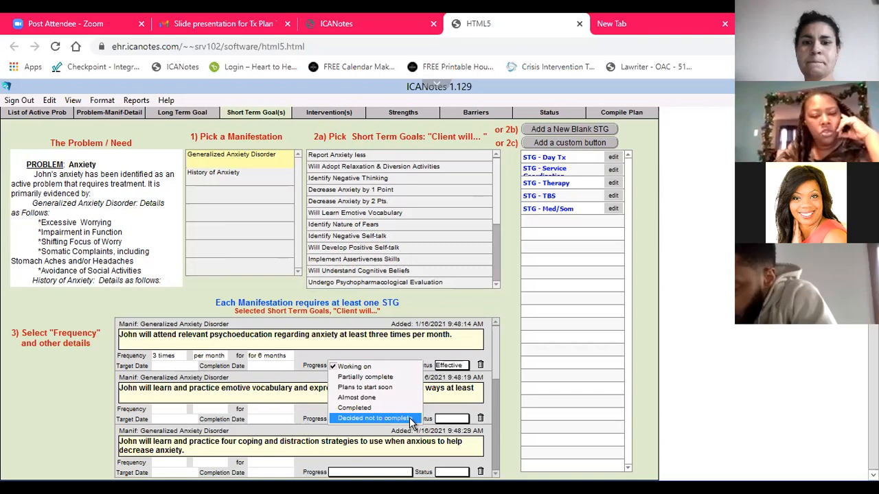
pyautogui.click(417, 306)
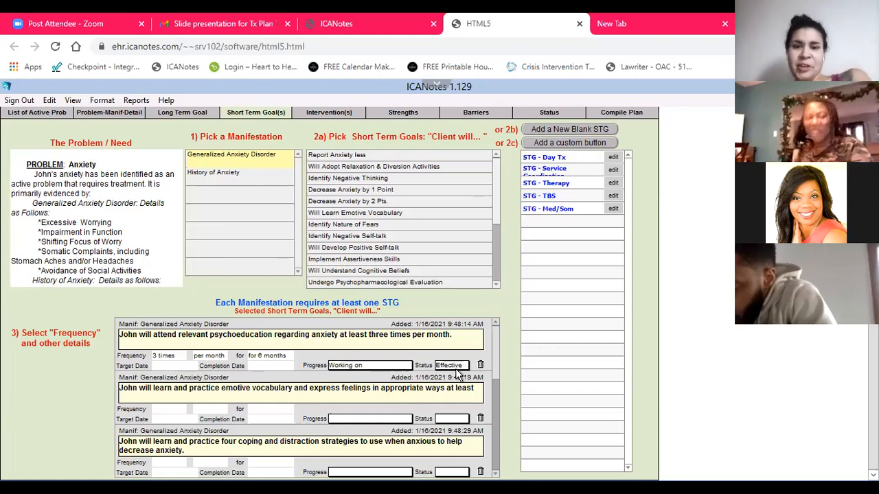
pyautogui.click(450, 365)
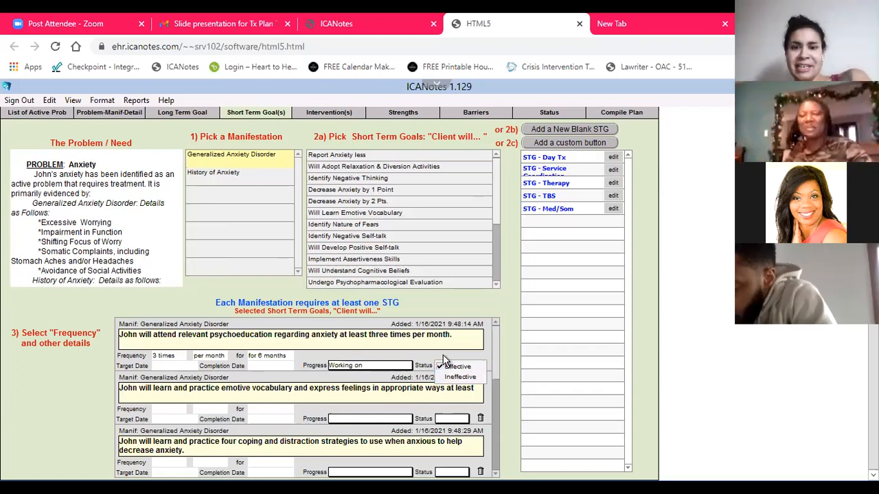
pyautogui.click(458, 366)
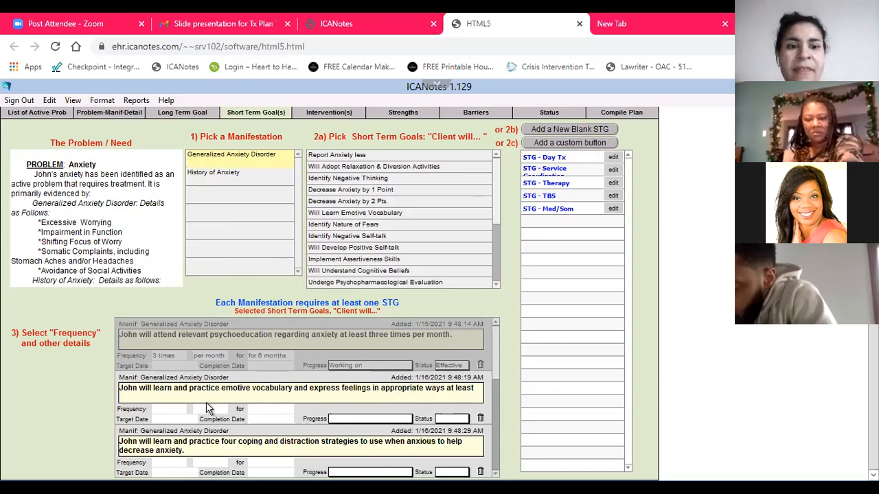
# Set the psychoeducation goal's target date to 7/16/2021, leaving its completion date blank
pyautogui.click(96, 375)
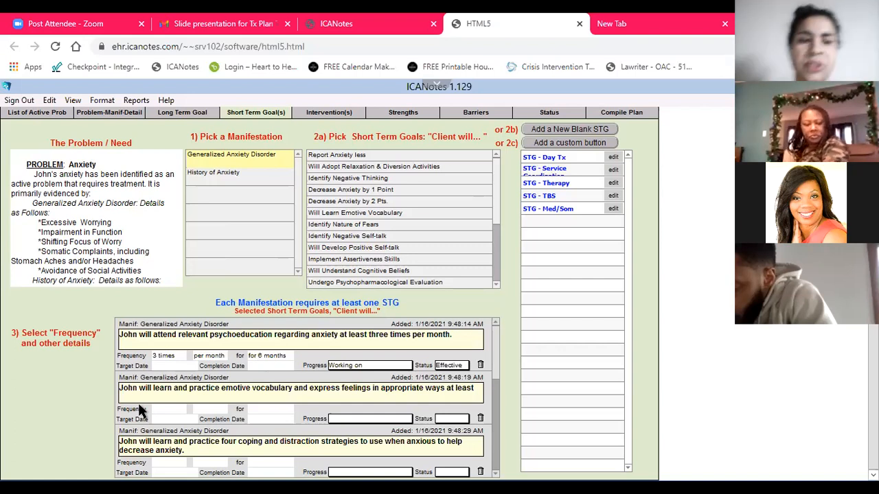
pyautogui.click(181, 364)
pyautogui.click(289, 383)
pyautogui.click(289, 384)
pyautogui.click(289, 384)
pyautogui.click(289, 383)
pyautogui.click(289, 384)
pyautogui.click(289, 384)
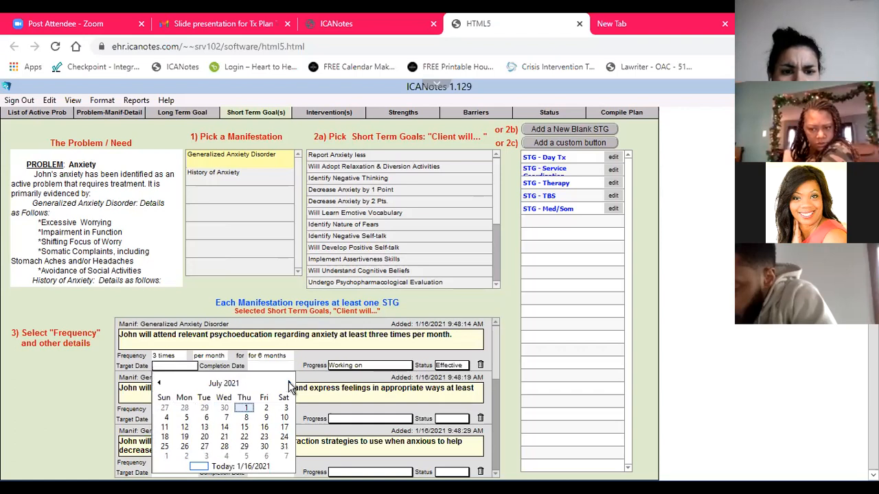
pyautogui.click(265, 427)
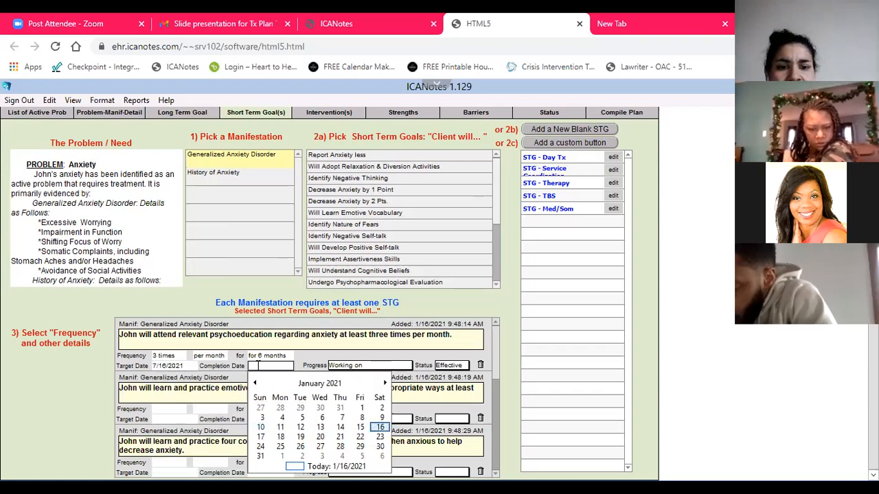
pyautogui.click(258, 366)
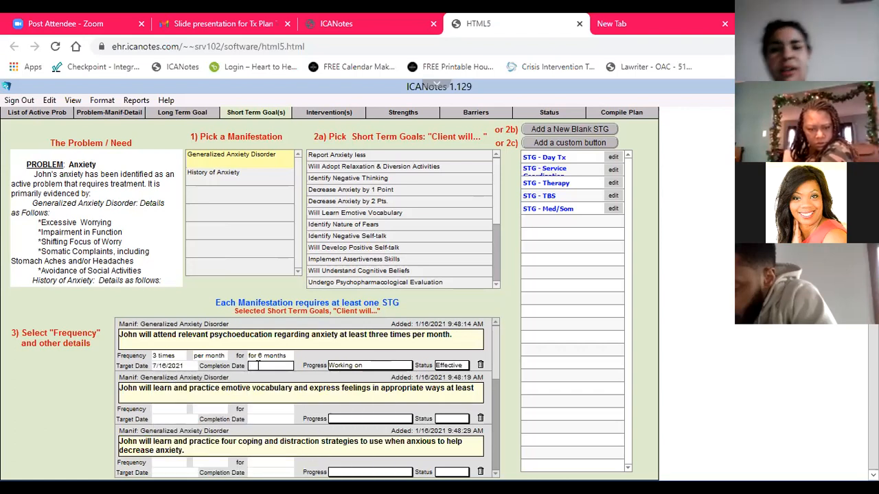
# Set the psychoeducation goal's completion date to 1/16/2022
pyautogui.write('1/')
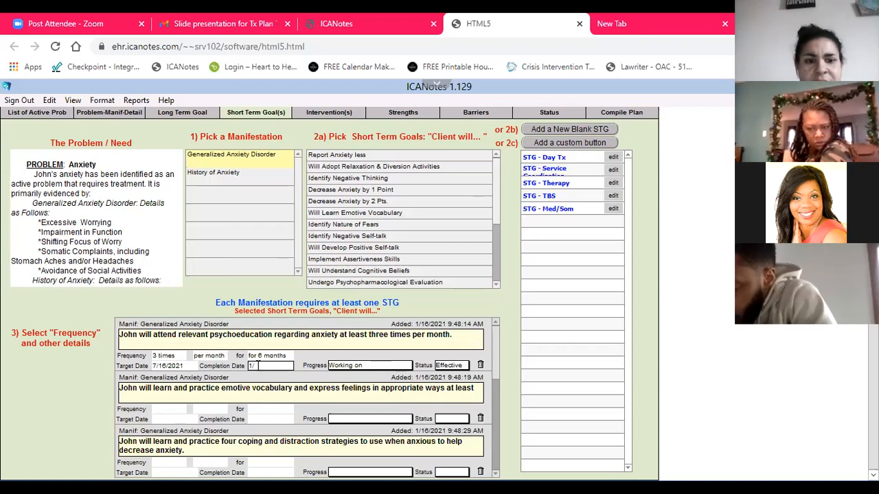
pyautogui.write('16/')
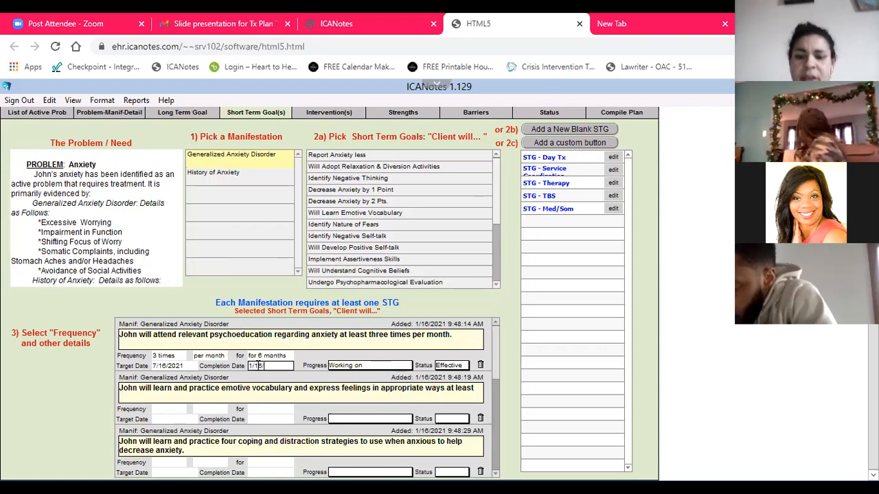
pyautogui.write('2022')
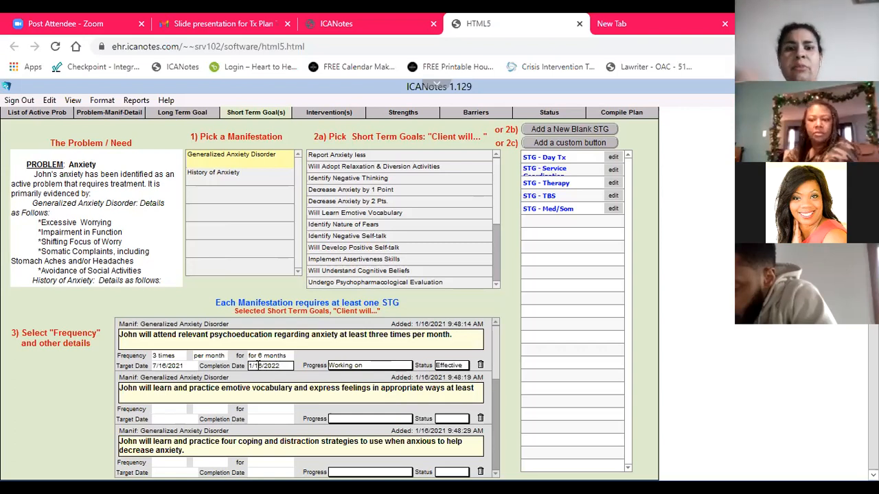
pyautogui.click(48, 416)
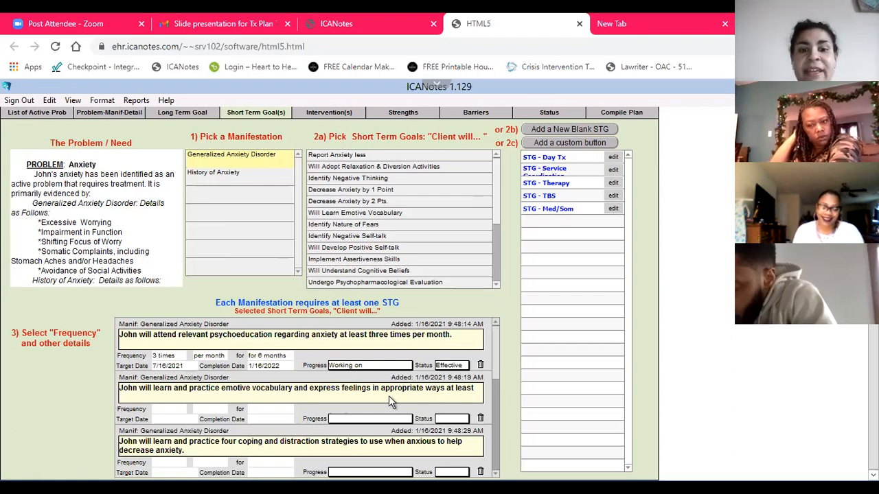
pyautogui.click(380, 419)
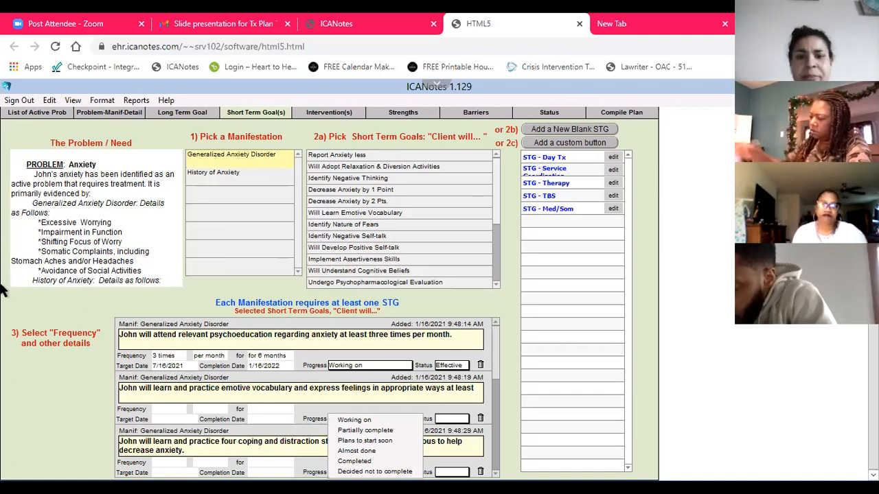
pyautogui.click(55, 381)
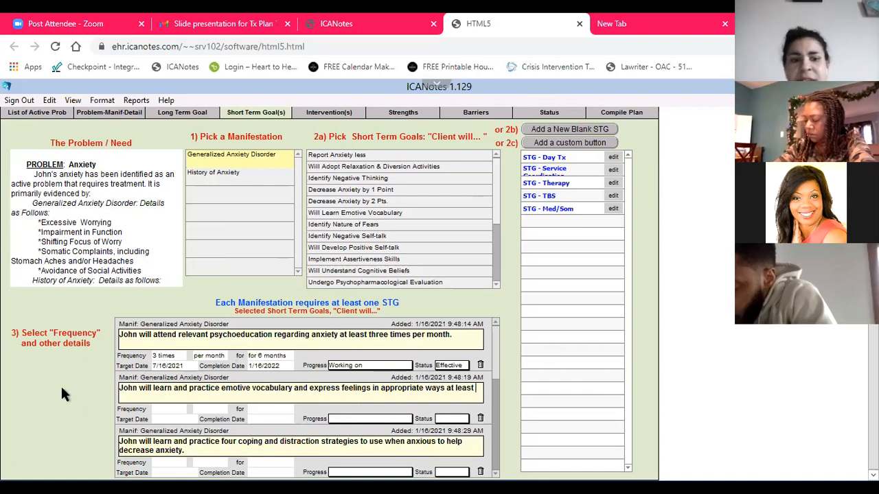
pyautogui.click(169, 410)
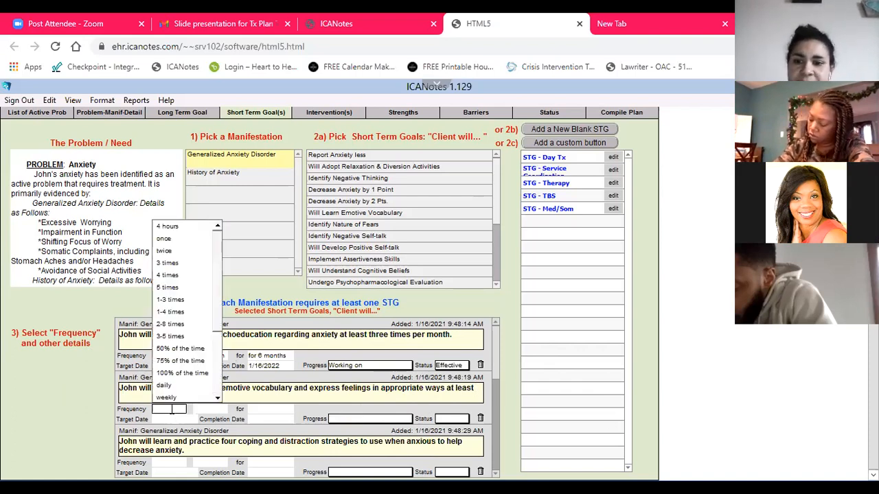
pyautogui.click(844, 440)
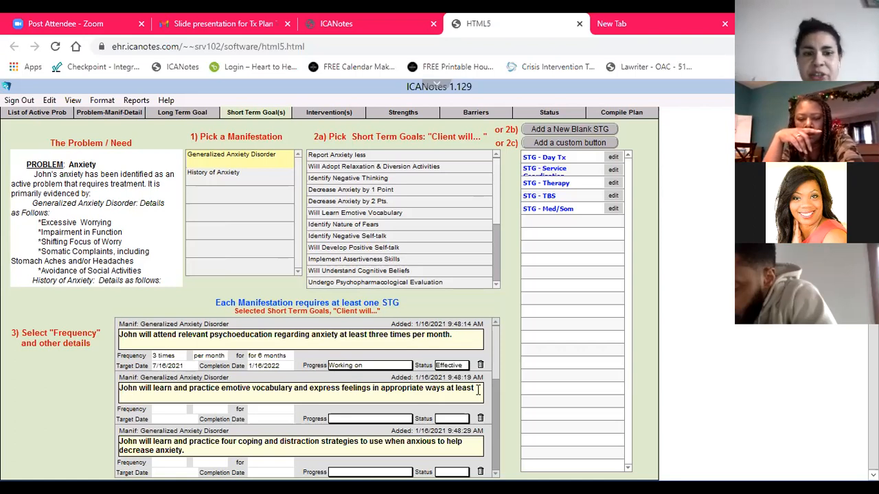
pyautogui.click(177, 410)
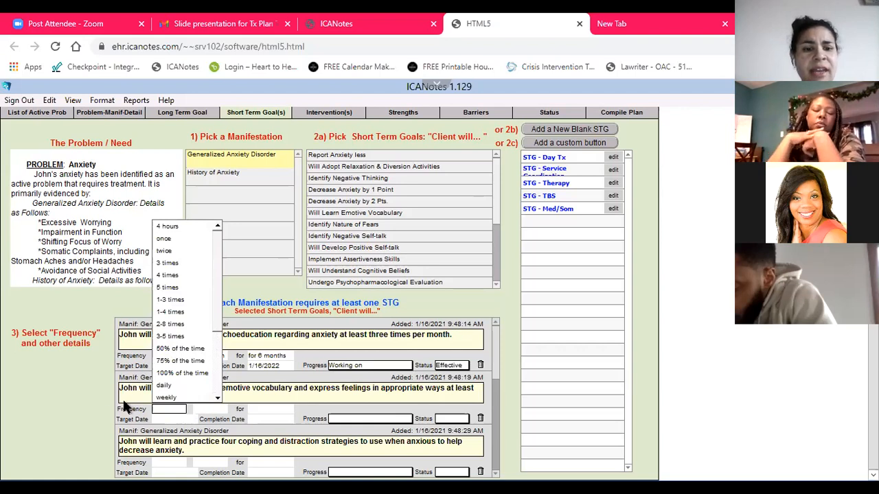
pyautogui.click(57, 412)
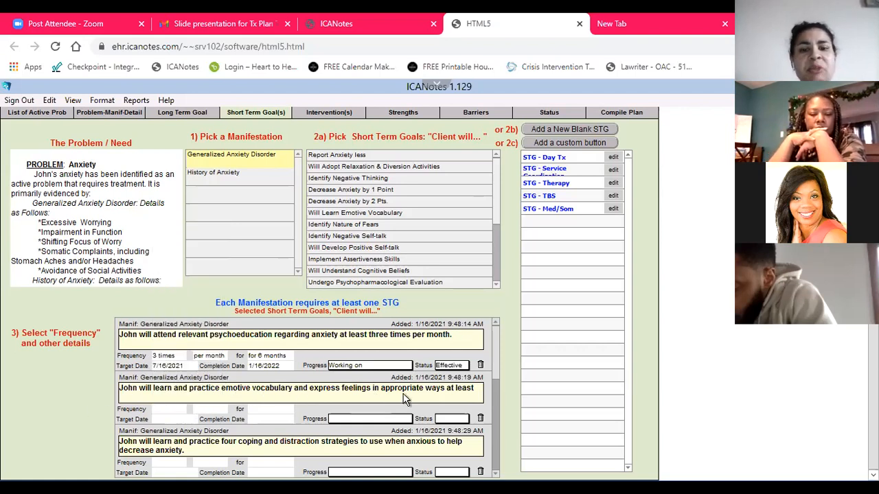
# Open the frequency choices for the emotive vocabulary goal
pyautogui.click(169, 409)
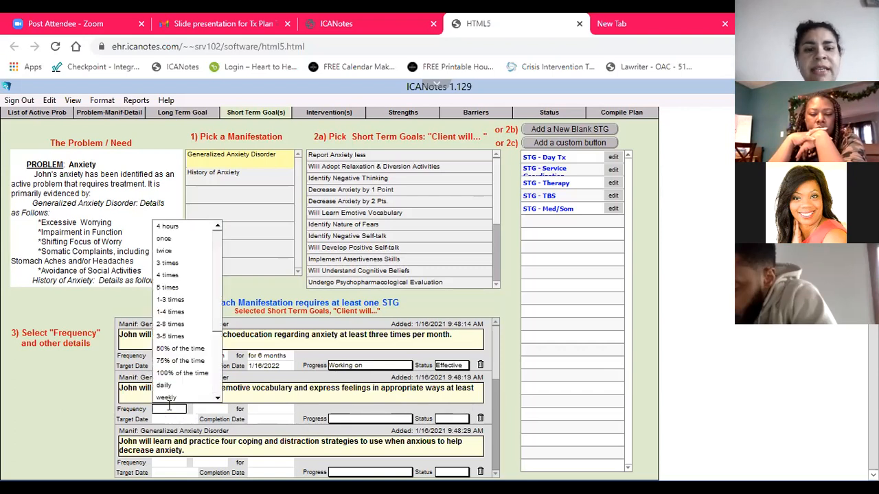
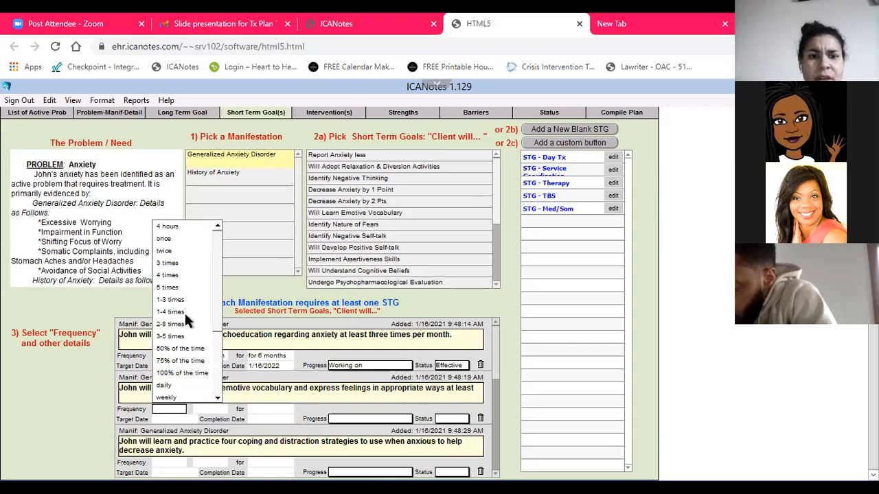
pyautogui.click(59, 386)
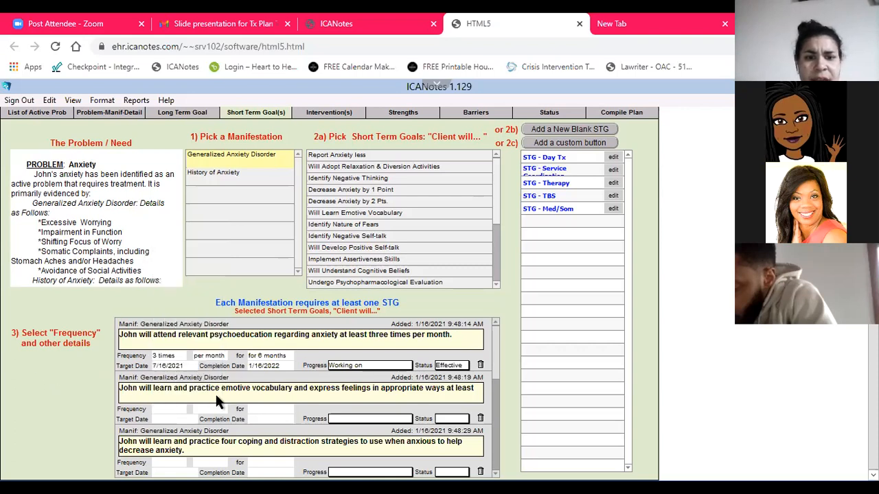
pyautogui.click(262, 410)
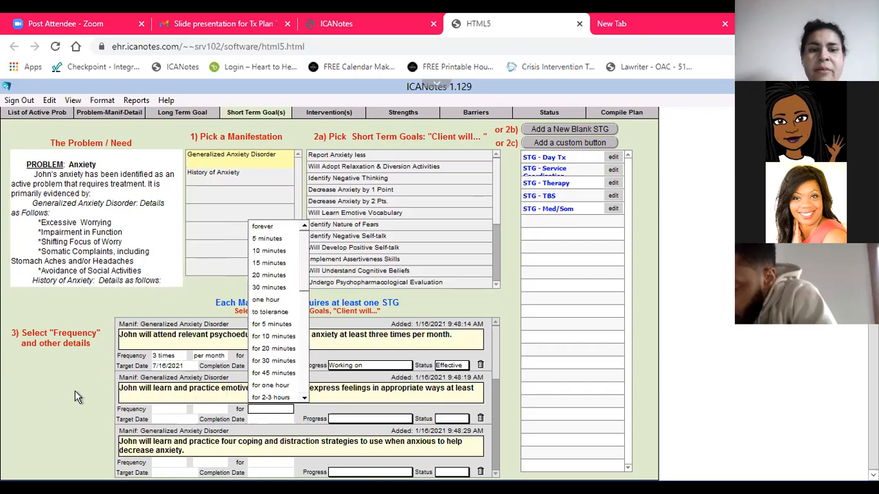
pyautogui.click(277, 408)
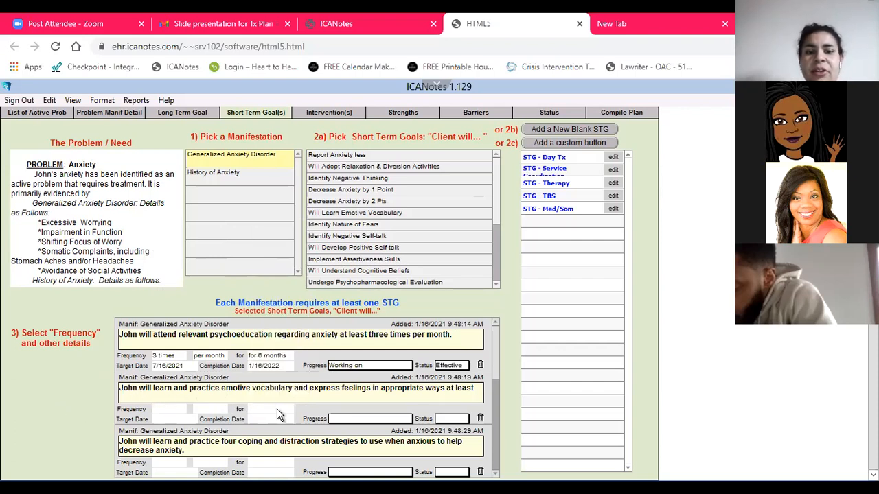
# Set the emotive vocabulary goal's frequency to 3 times per week and its duration to 30 minutes
pyautogui.click(172, 410)
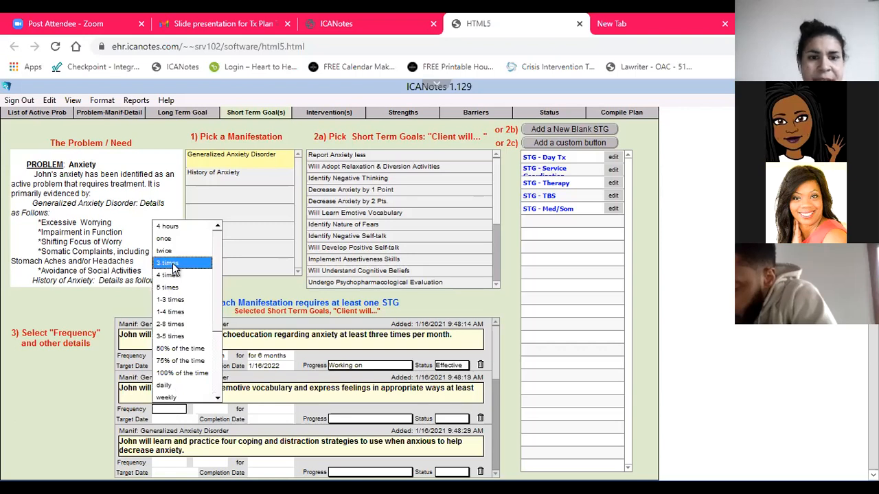
pyautogui.click(171, 263)
pyautogui.click(213, 238)
pyautogui.click(277, 409)
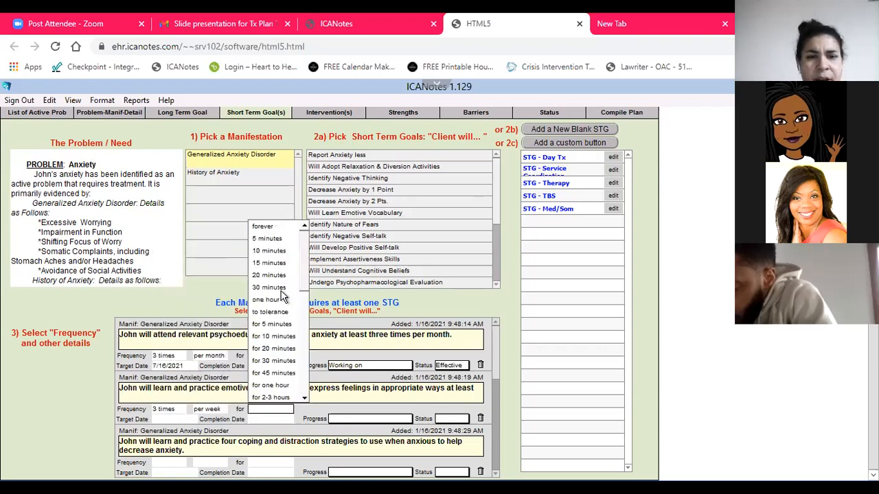
pyautogui.click(284, 288)
pyautogui.click(60, 425)
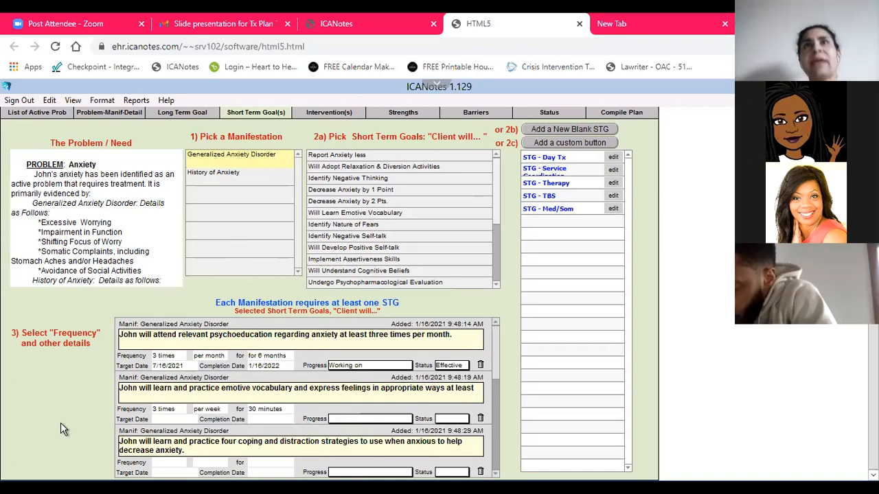
# Change the emotive vocabulary goal's duration to "for 6 months", leaving its progress blank
pyautogui.click(279, 410)
pyautogui.scroll(-3, 295, 335)
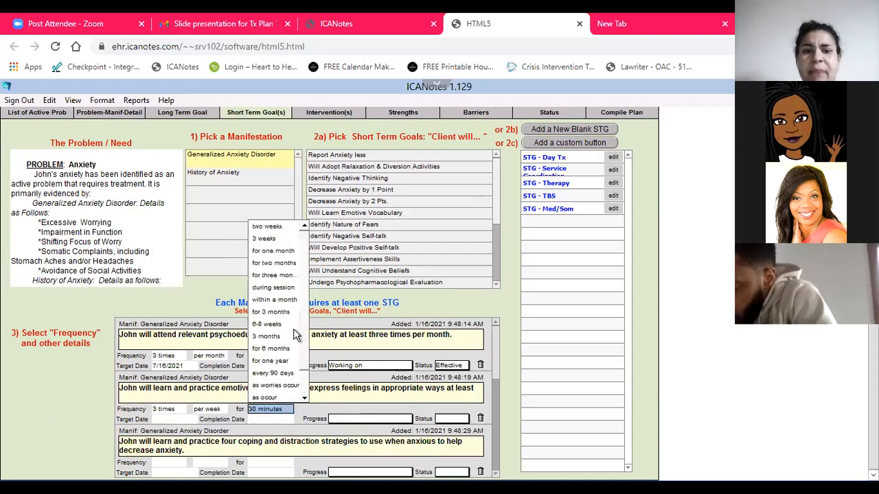
pyautogui.click(273, 347)
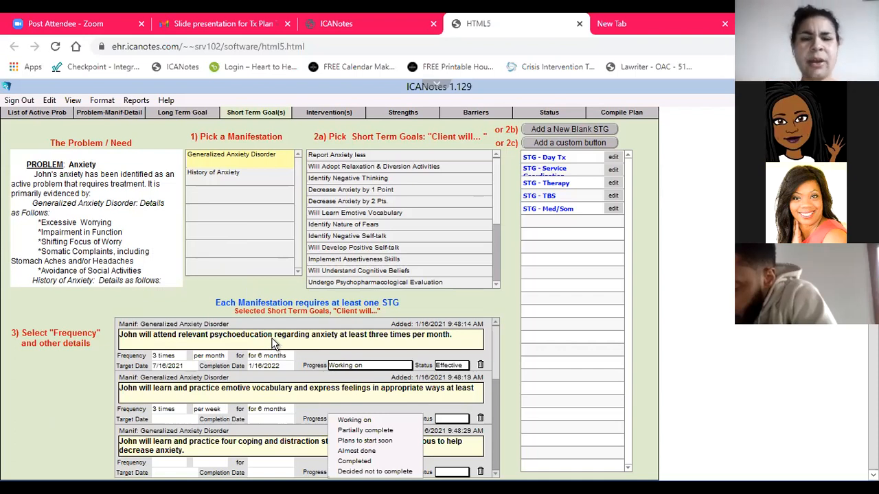
pyautogui.click(77, 404)
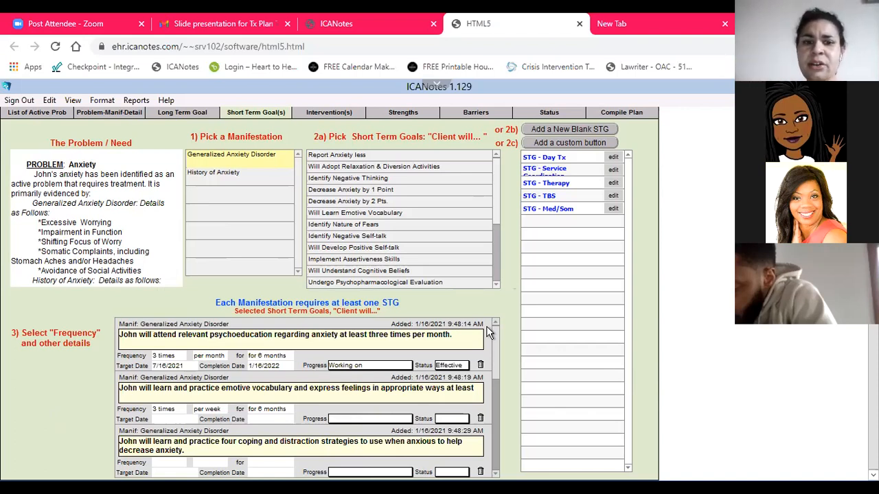
pyautogui.click(267, 409)
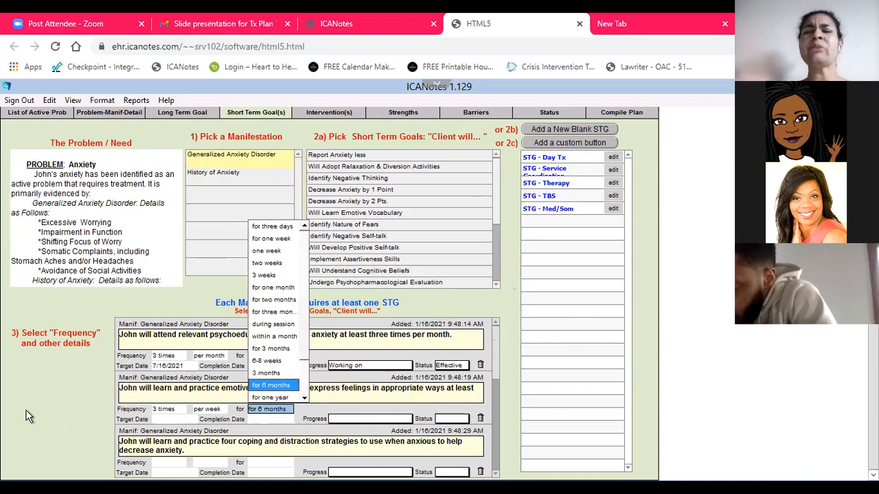
pyautogui.click(24, 431)
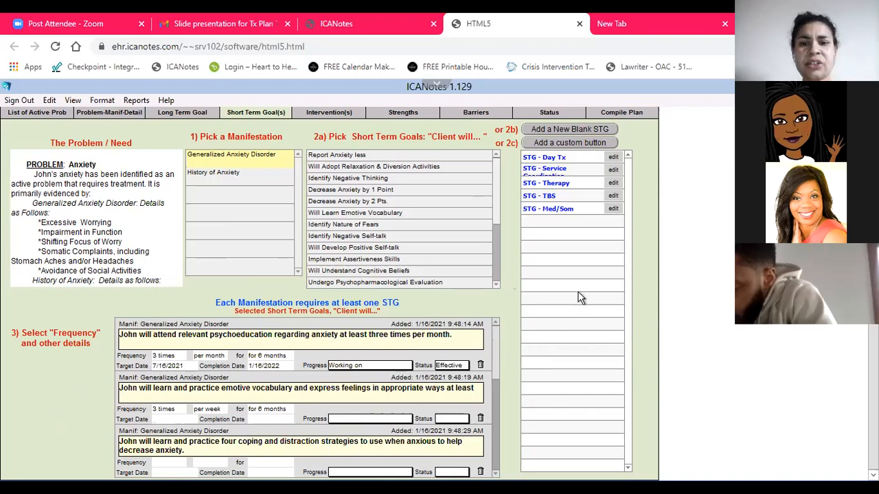
# Set the progress of the emotive vocabulary, coping and distraction strategies, and external health appointments goals to Working on
pyautogui.scroll(-3, 482, 381)
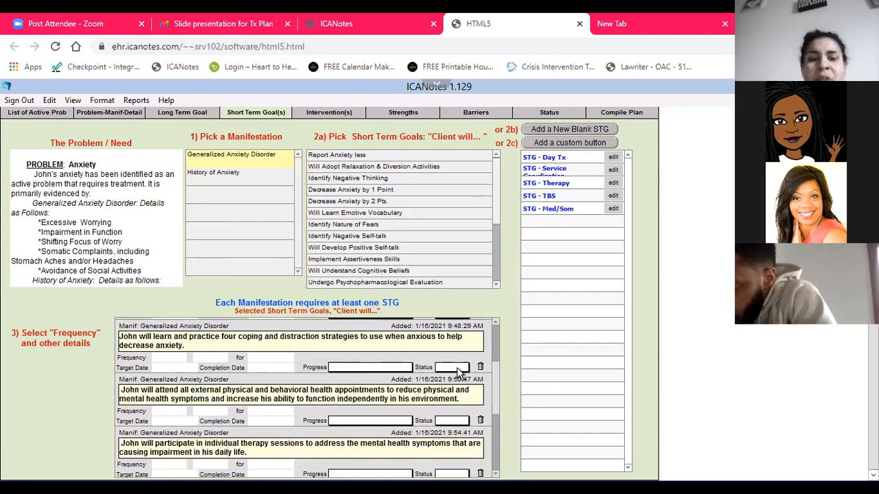
pyautogui.scroll(1, 496, 344)
pyautogui.scroll(1, 424, 405)
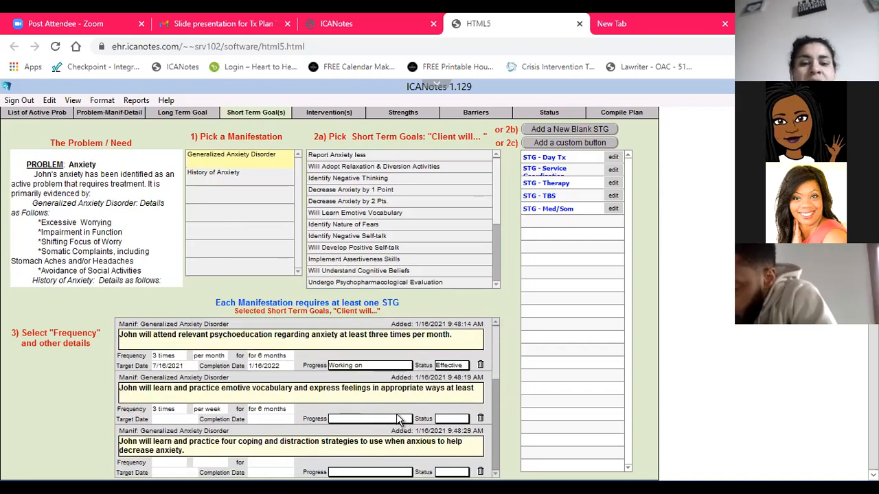
pyautogui.click(395, 420)
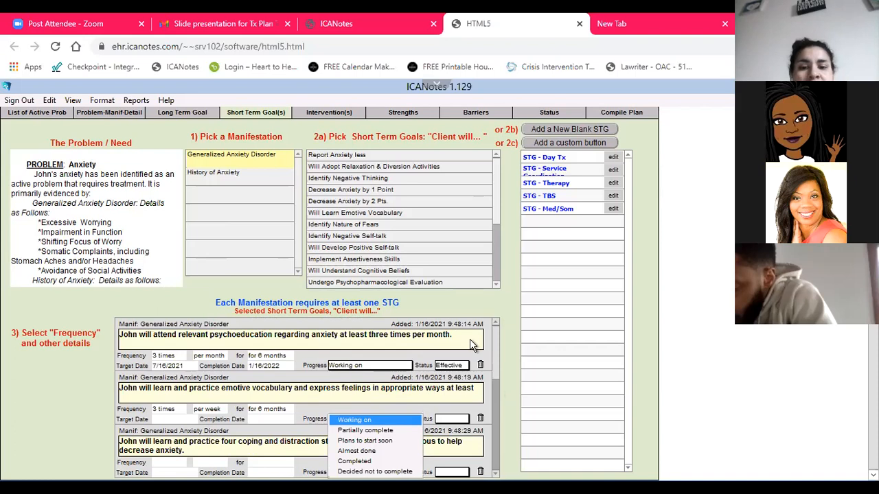
pyautogui.click(396, 421)
pyautogui.scroll(-3, 490, 360)
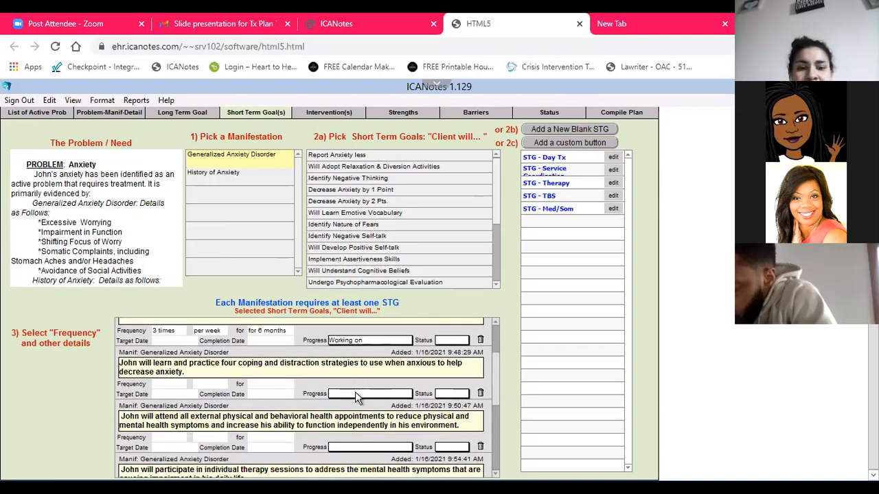
pyautogui.click(355, 397)
pyautogui.click(358, 401)
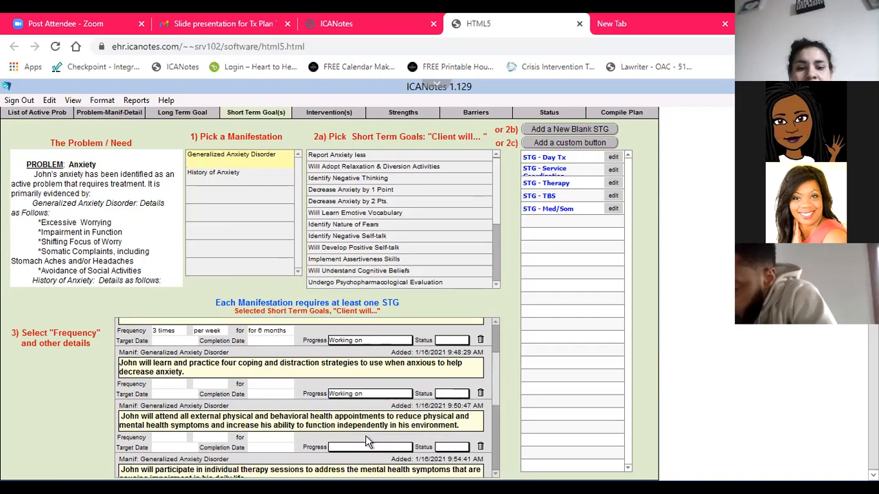
pyautogui.click(367, 442)
pyautogui.click(410, 382)
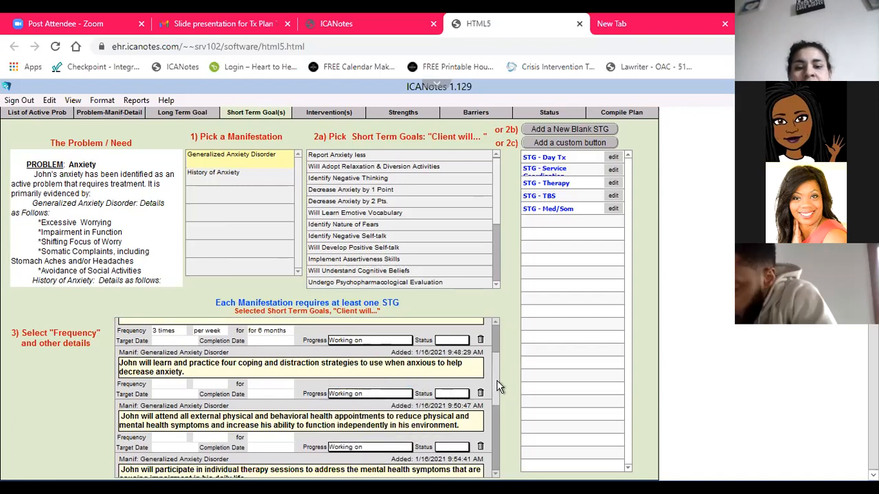
# Set the progress of the individual therapy and therapeutic behavior services goals to Plans to start soon
pyautogui.scroll(-2, 491, 398)
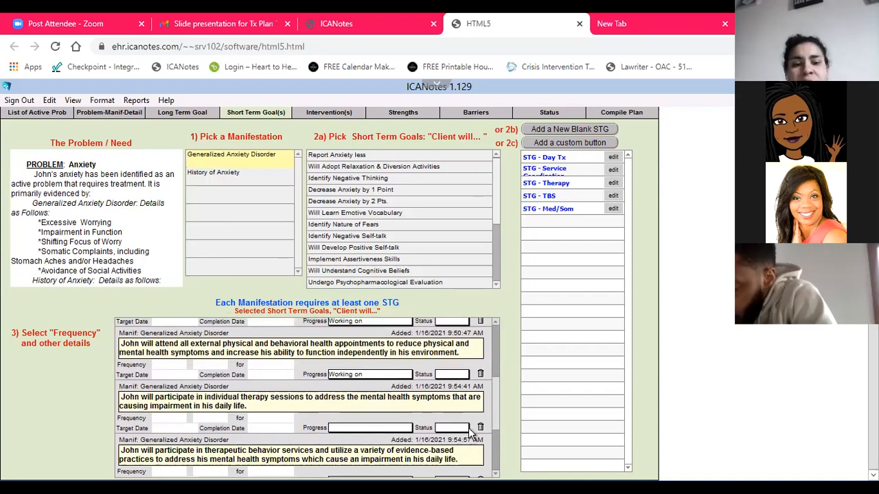
pyautogui.click(378, 428)
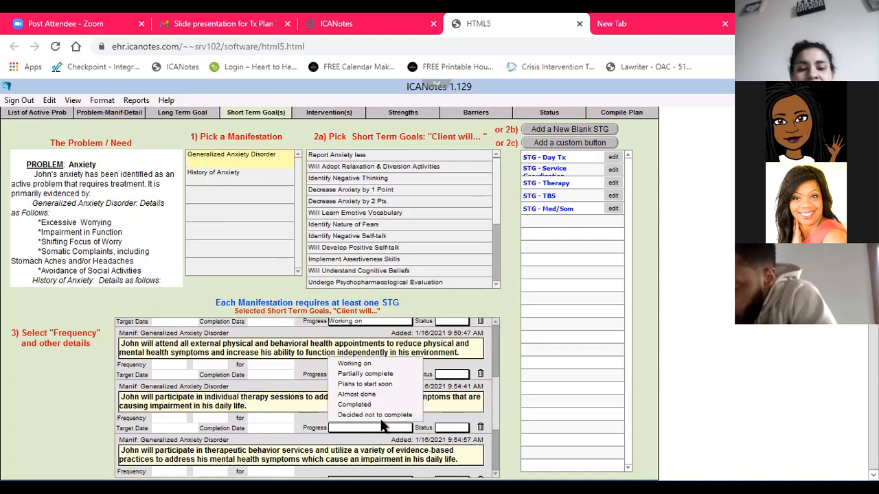
pyautogui.click(383, 386)
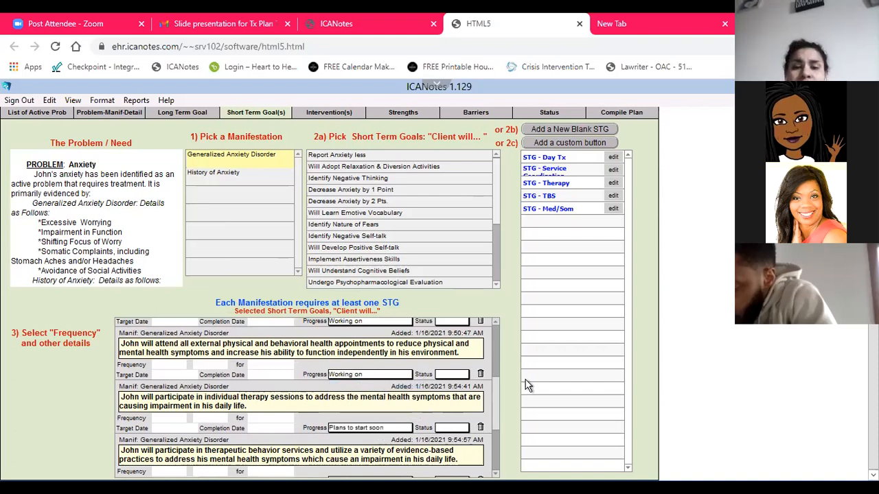
pyautogui.moveTo(493, 402); pyautogui.dragTo(496, 450)
pyautogui.click(352, 370)
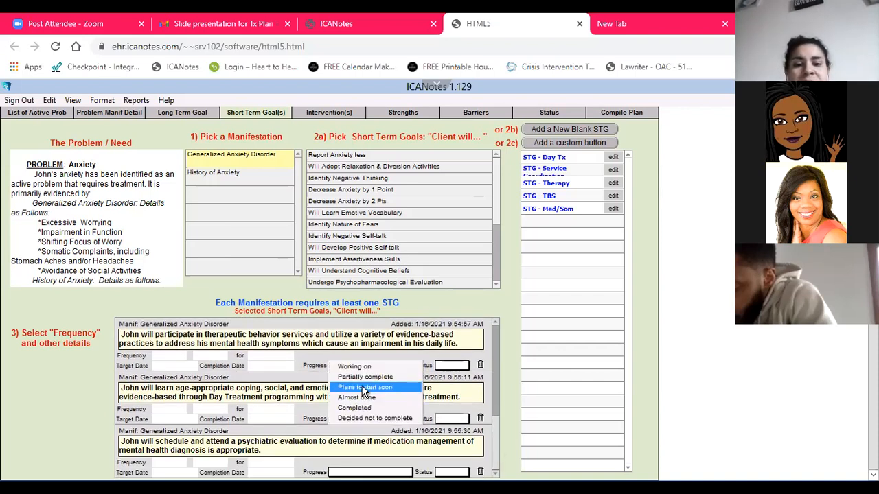
pyautogui.click(364, 388)
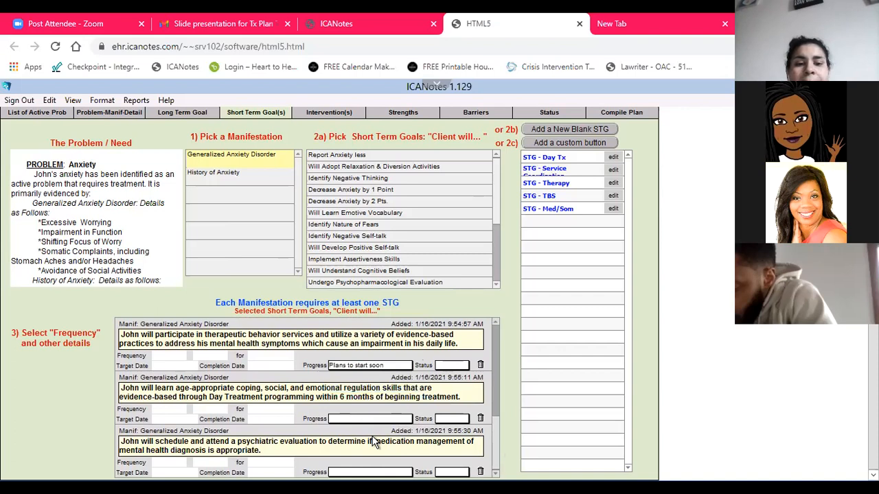
# Set the Day Treatment goal's progress to Working on and the psychiatric evaluation goal's progress to Plans to start soon
pyautogui.click(366, 418)
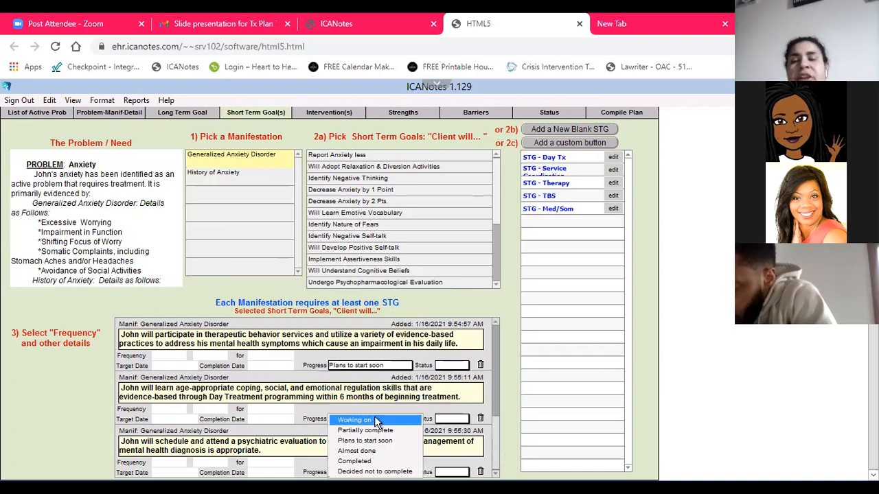
pyautogui.click(377, 420)
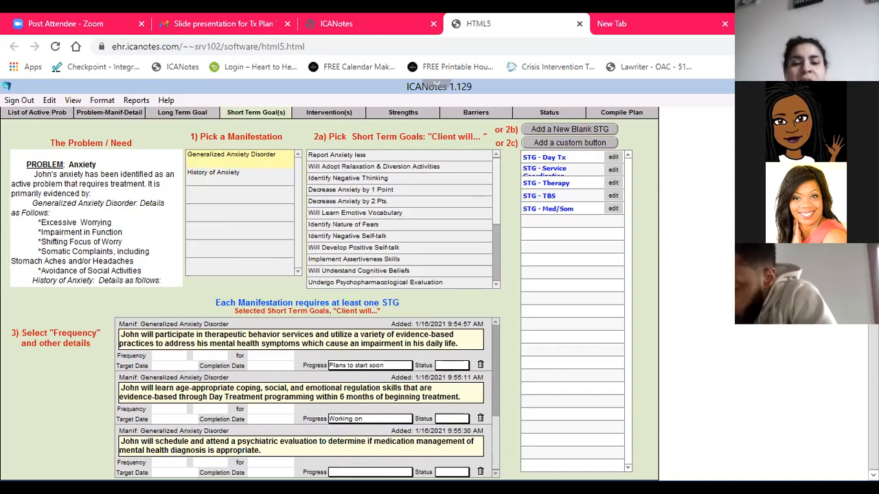
pyautogui.click(369, 472)
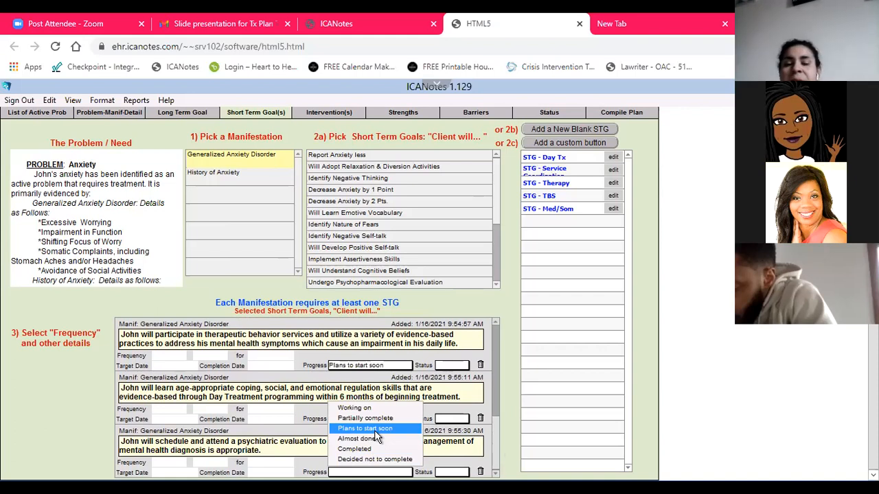
pyautogui.click(375, 430)
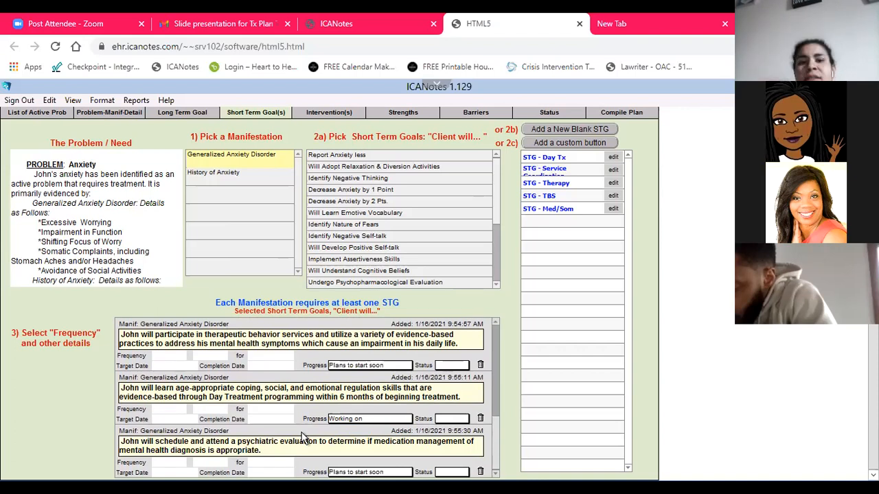
# Set the individual therapy goal's frequency to 1-4 times per month for 6 months
pyautogui.scroll(2, 206, 371)
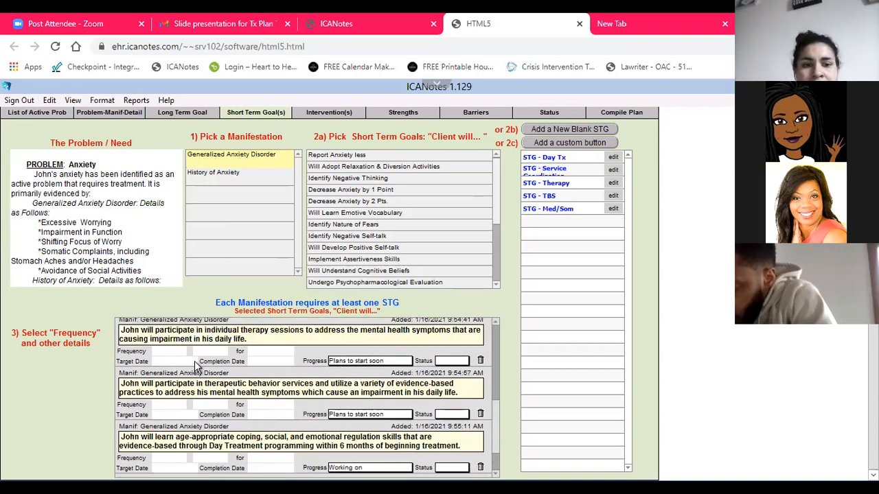
pyautogui.scroll(1, 201, 382)
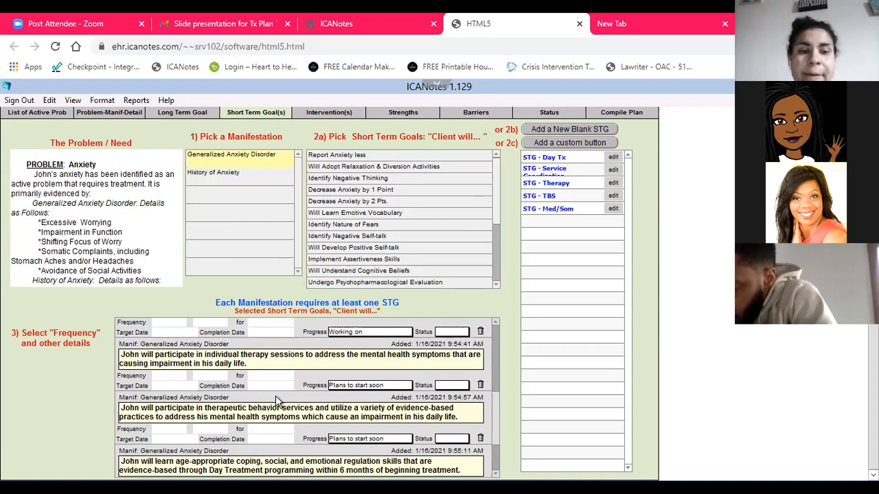
pyautogui.click(165, 375)
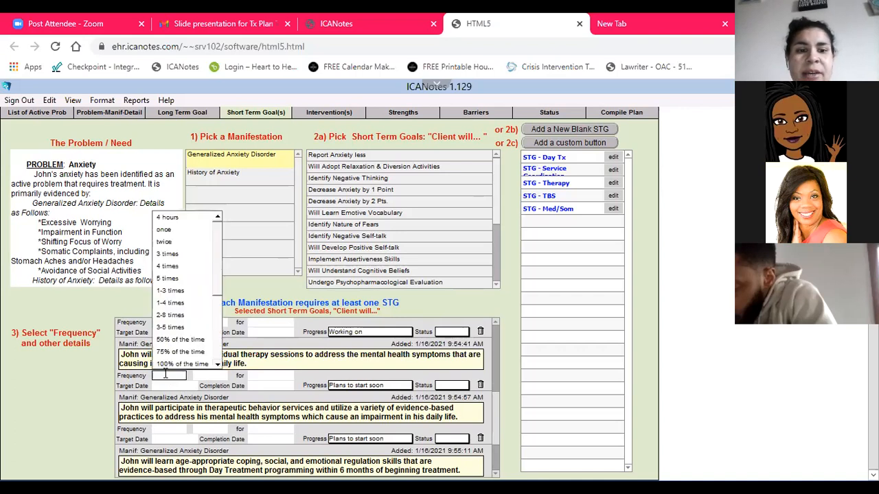
pyautogui.click(172, 303)
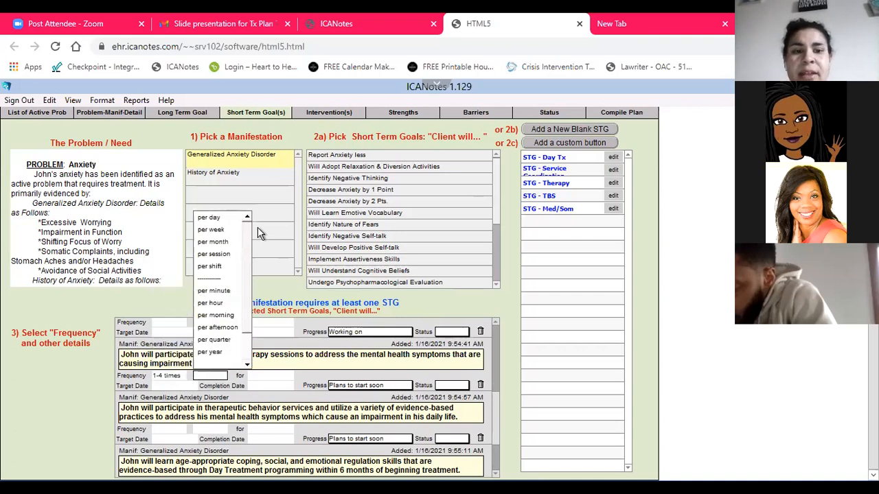
pyautogui.click(213, 242)
pyautogui.scroll(-5, 296, 275)
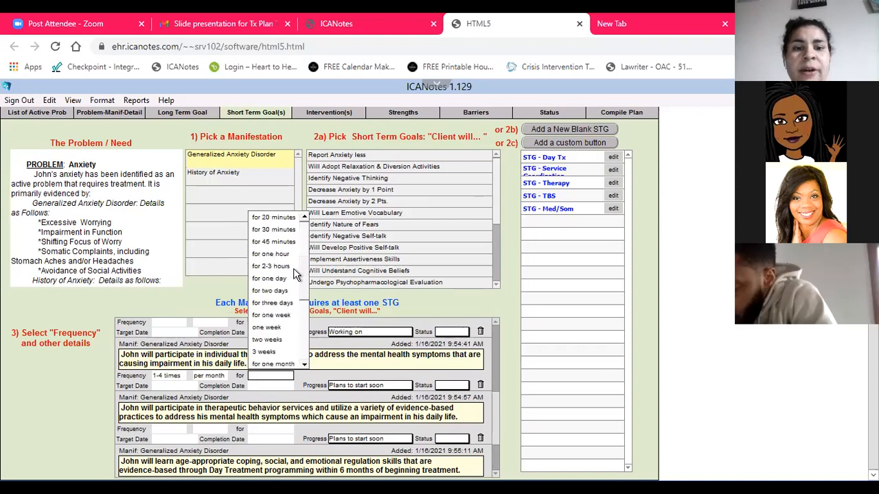
pyautogui.scroll(-3, 287, 305)
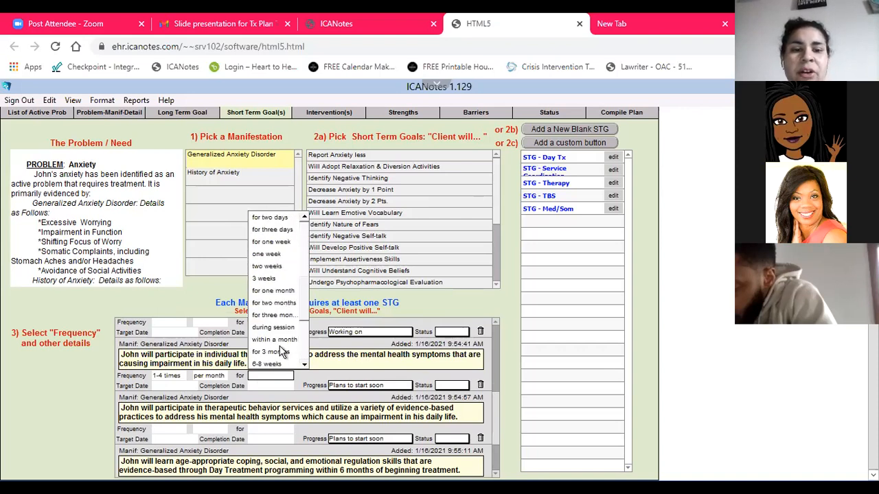
pyautogui.click(271, 315)
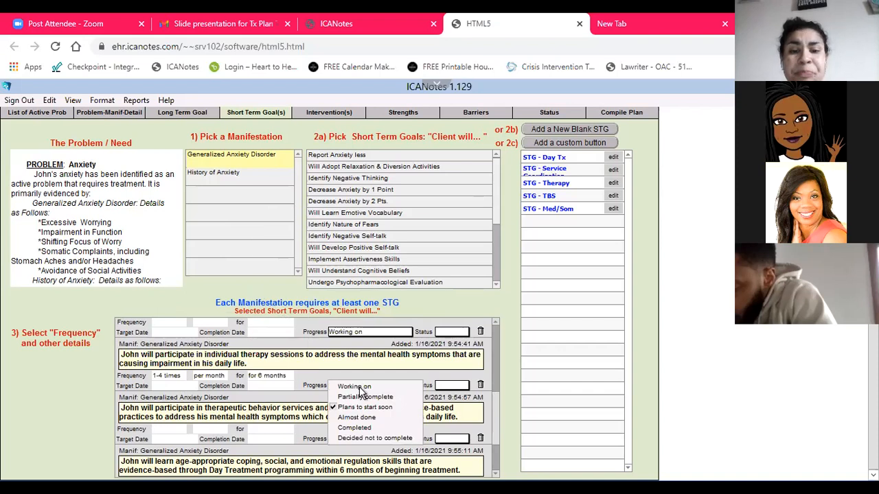
# Set the therapeutic behavior services goal's frequency to 2-8 times per month for 6 months
pyautogui.click(170, 430)
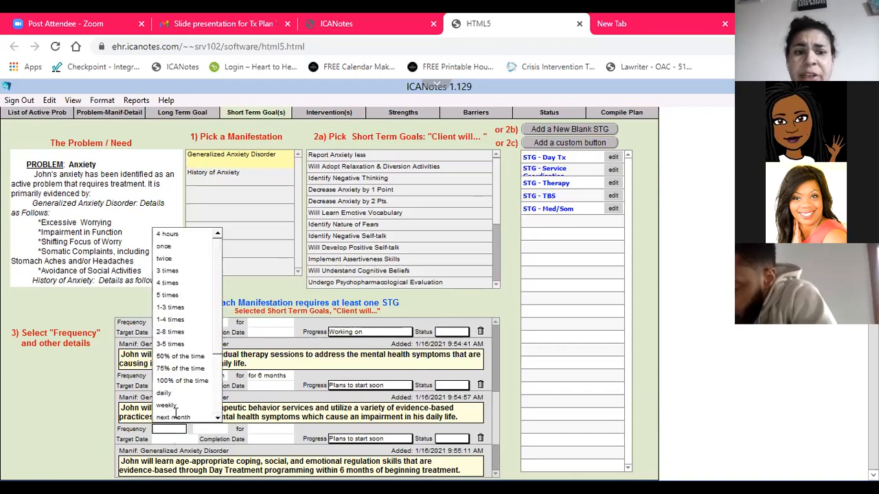
pyautogui.click(180, 333)
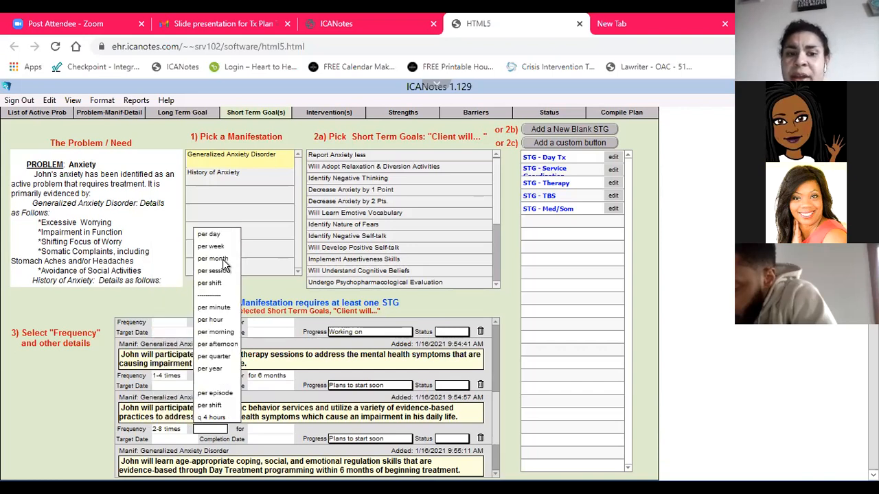
pyautogui.click(225, 259)
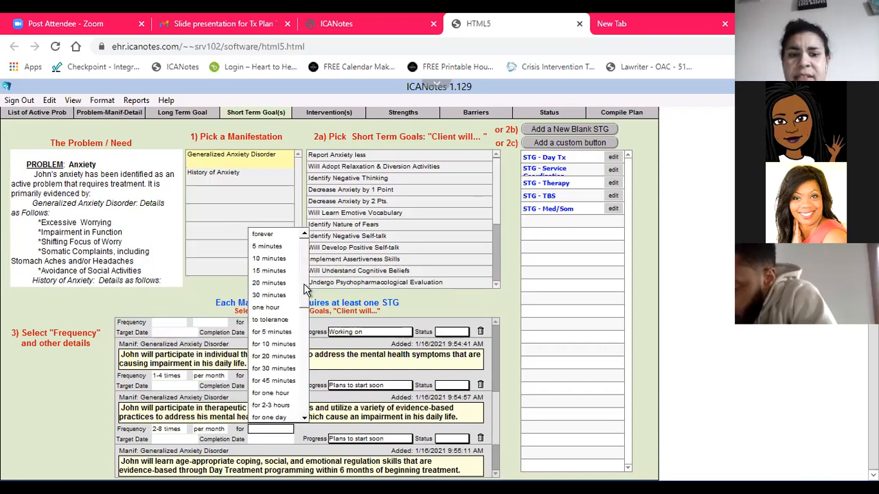
pyautogui.scroll(-3, 299, 330)
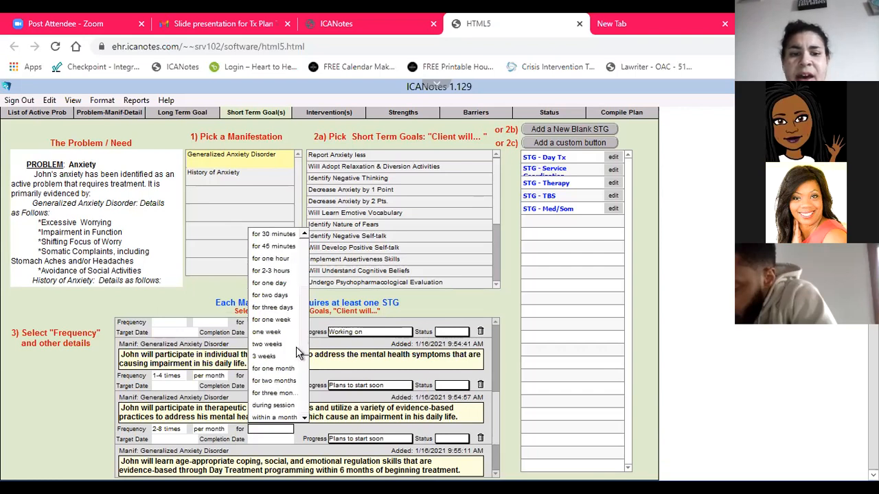
pyautogui.scroll(-2, 297, 369)
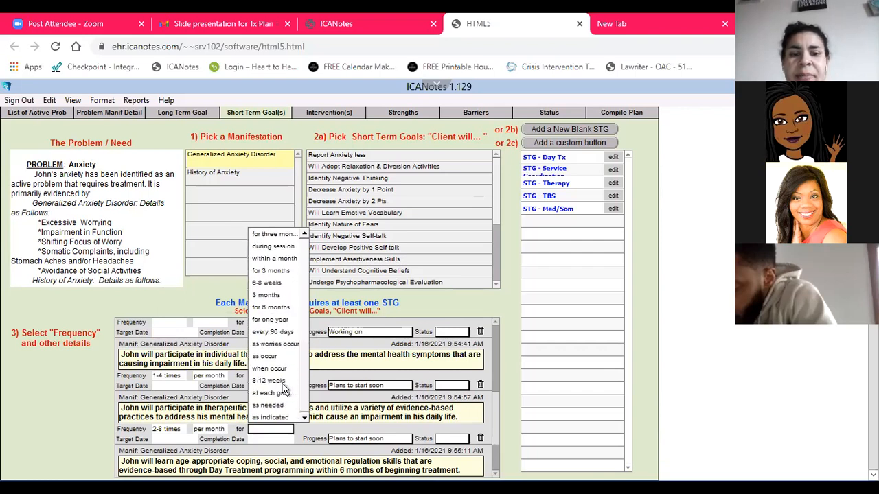
pyautogui.click(288, 307)
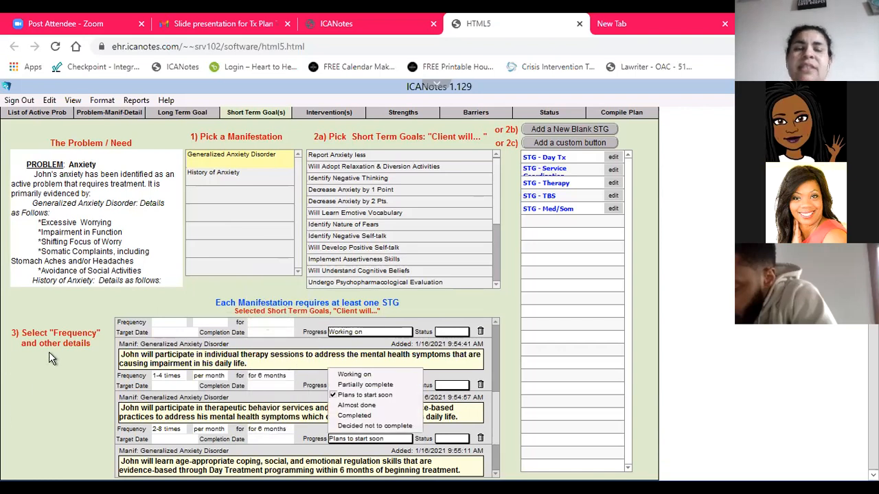
pyautogui.click(39, 397)
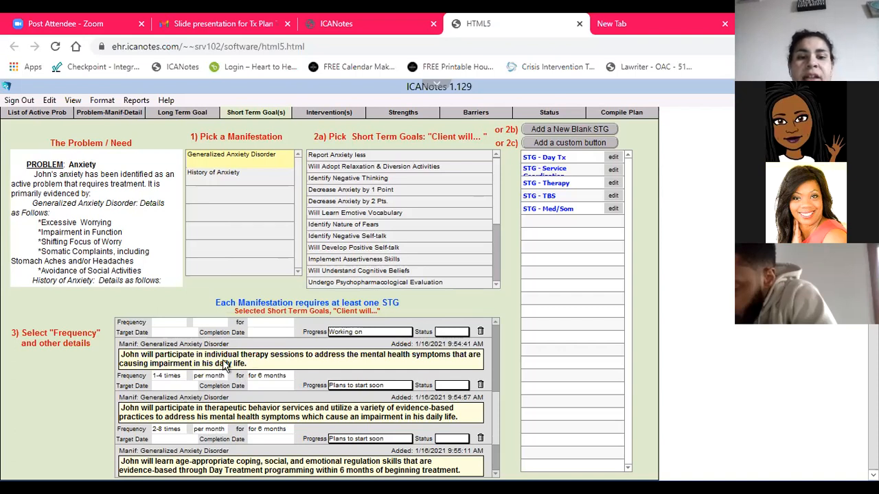
# Change the individual therapy goal's frequency to 3 times per week
pyautogui.click(167, 375)
pyautogui.click(167, 254)
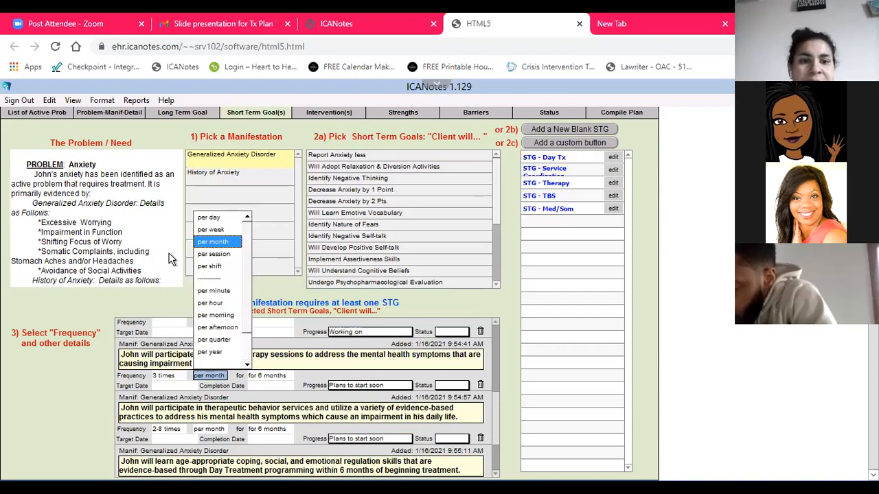
pyautogui.click(221, 232)
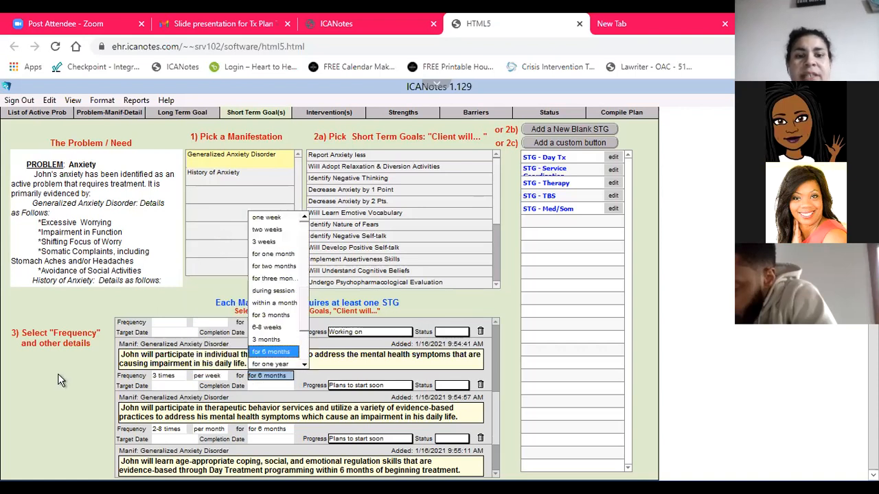
pyautogui.click(61, 374)
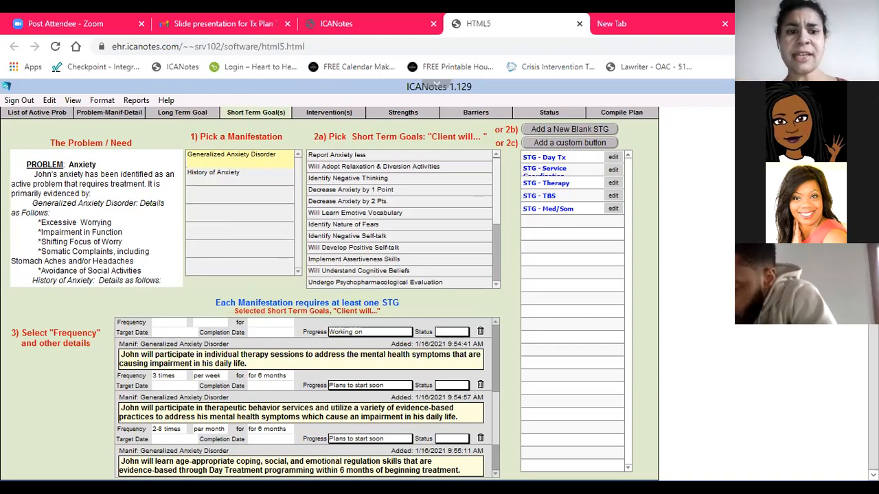
# Change the number of times in the individual therapy goal's frequency to 2-8 times, keeping the weekly period
pyautogui.click(170, 378)
pyautogui.click(182, 316)
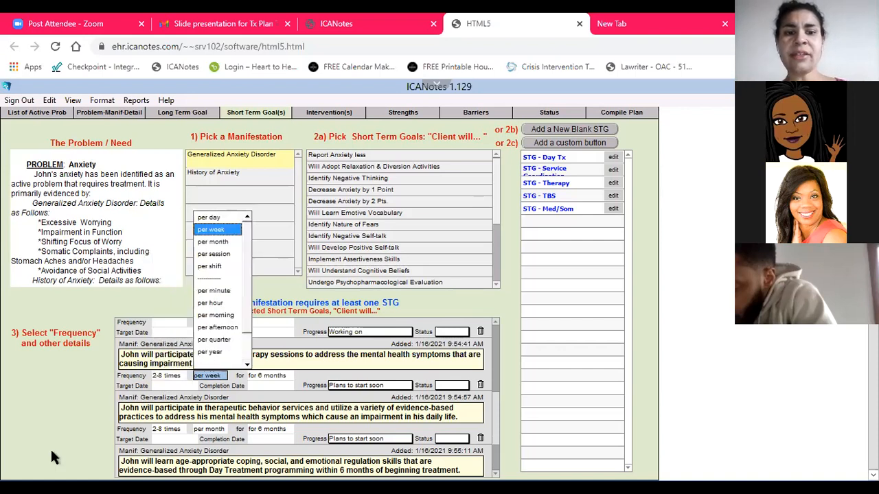
pyautogui.click(50, 448)
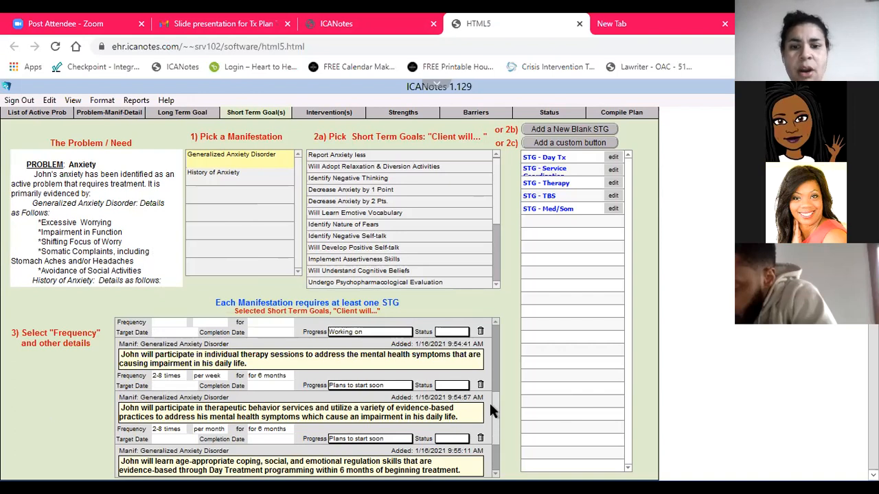
# Set the Day Treatment goal's frequency to 5 times per week for 6 months
pyautogui.scroll(-3, 492, 438)
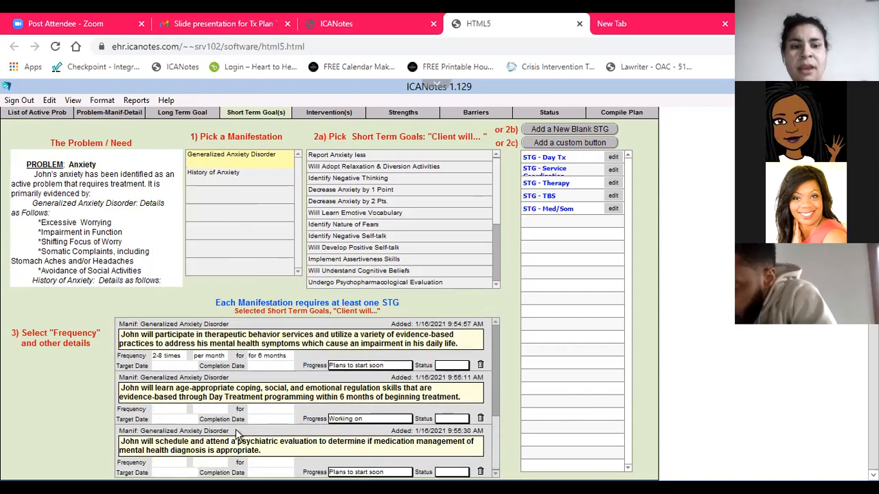
pyautogui.click(174, 408)
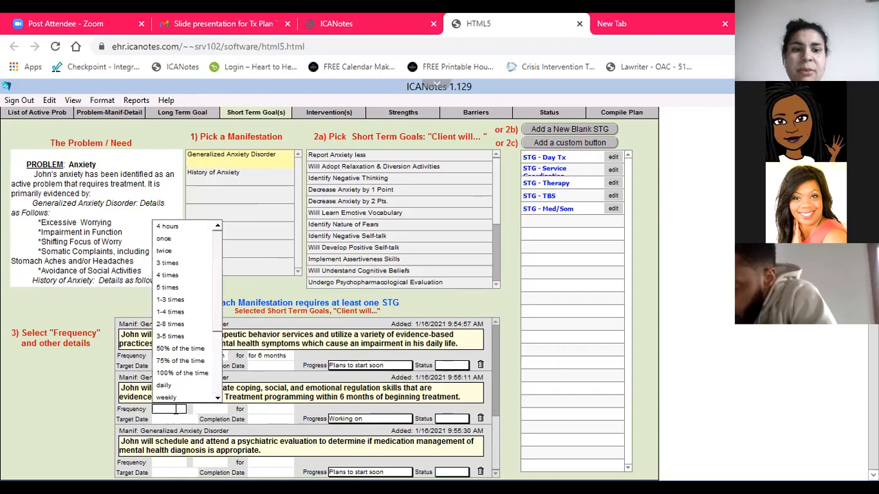
pyautogui.click(177, 290)
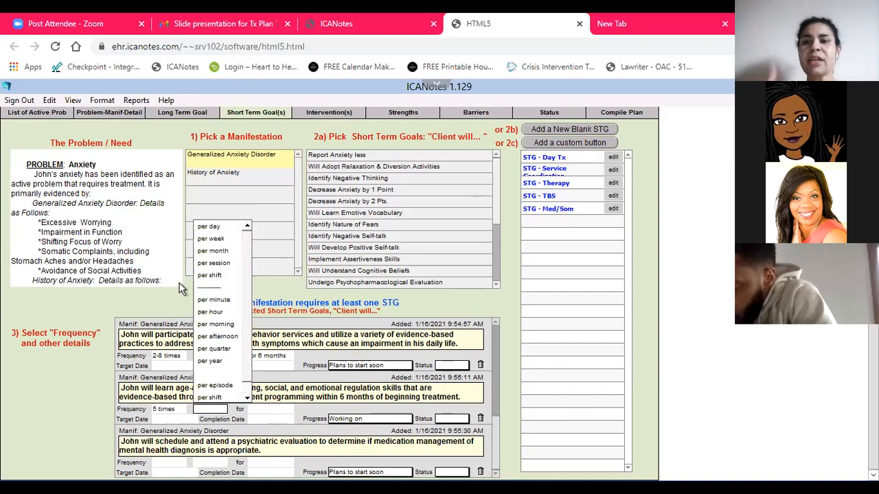
pyautogui.click(211, 238)
pyautogui.scroll(-10, 296, 293)
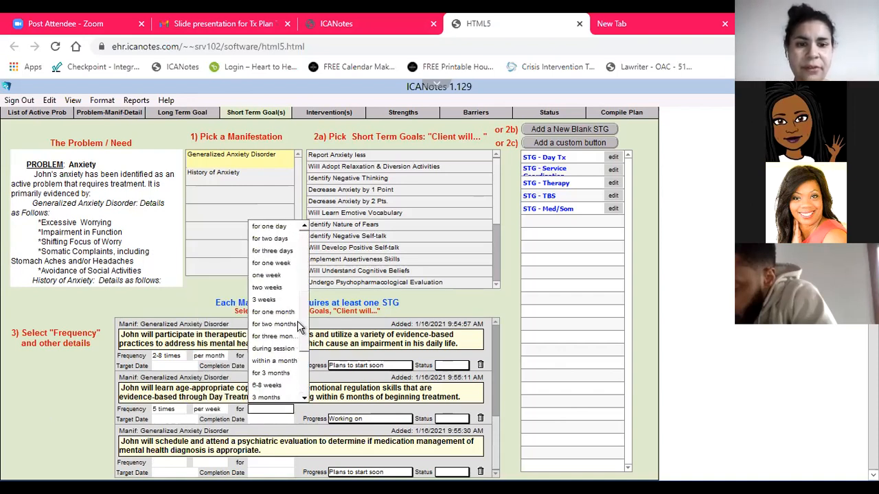
pyautogui.click(282, 337)
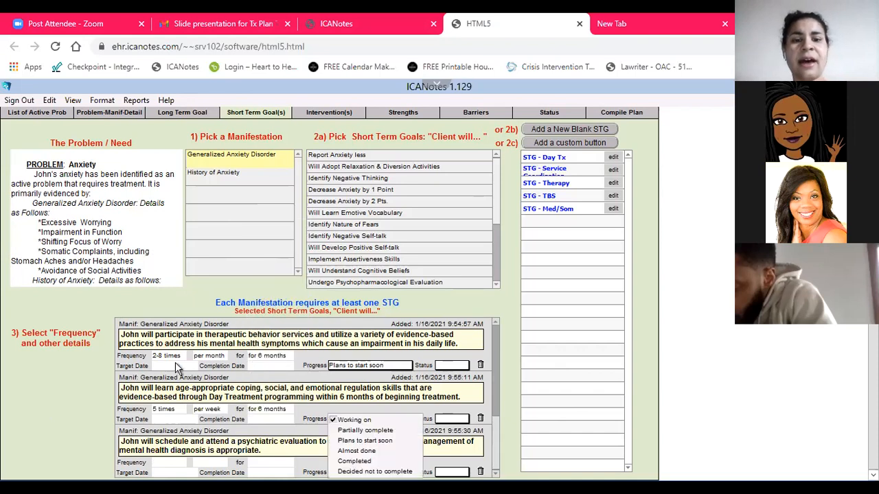
pyautogui.click(129, 386)
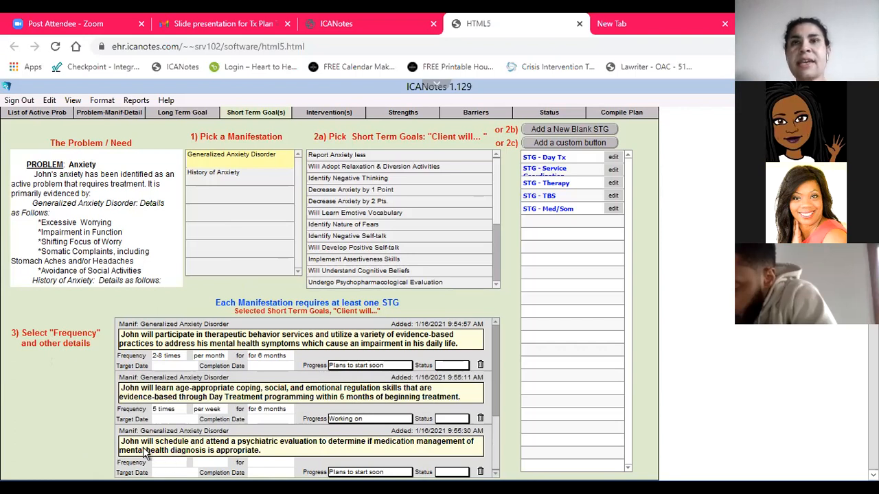
# Set the psychiatric evaluation goal's frequency to once per year for one year
pyautogui.click(164, 463)
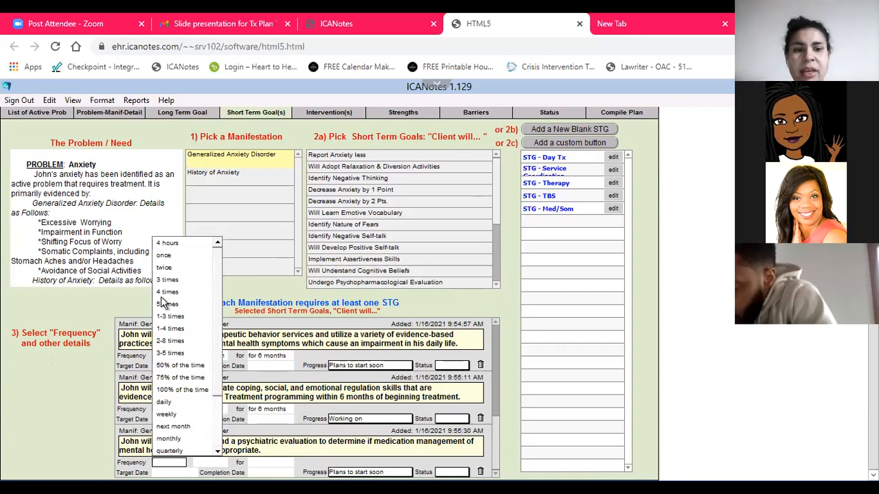
pyautogui.click(166, 261)
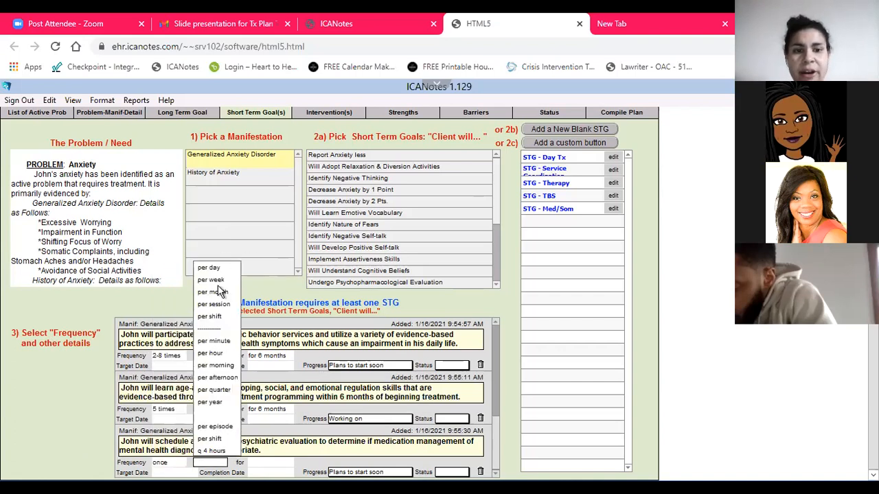
pyautogui.click(210, 403)
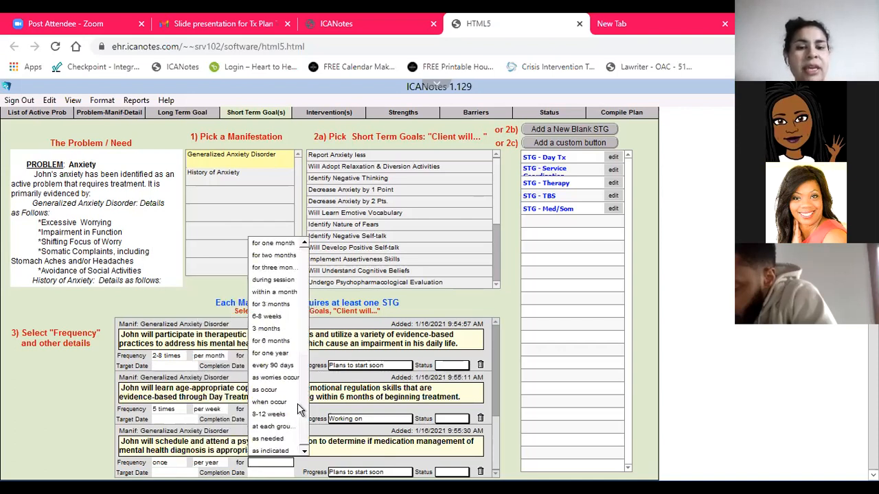
pyautogui.click(272, 353)
pyautogui.click(37, 382)
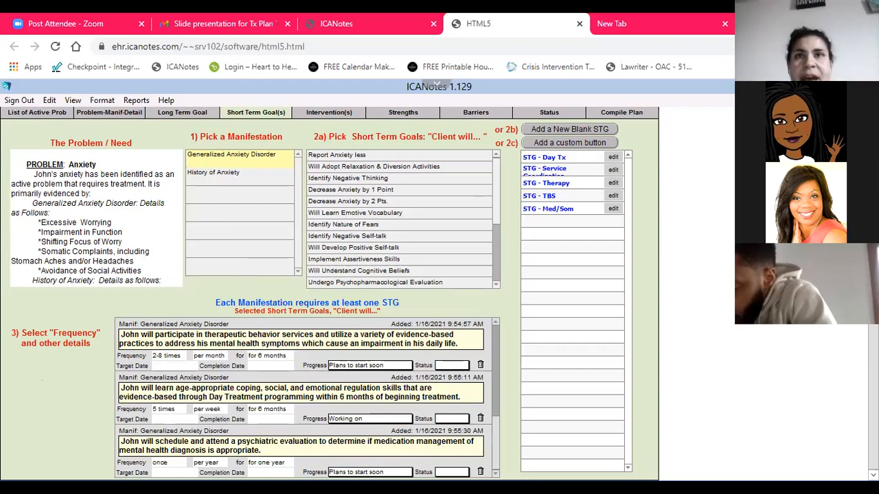
# Set the frequency of the external physical and behavioral health appointments goal to As needed per month for 6 months
pyautogui.scroll(4, 493, 438)
pyautogui.scroll(3, 492, 403)
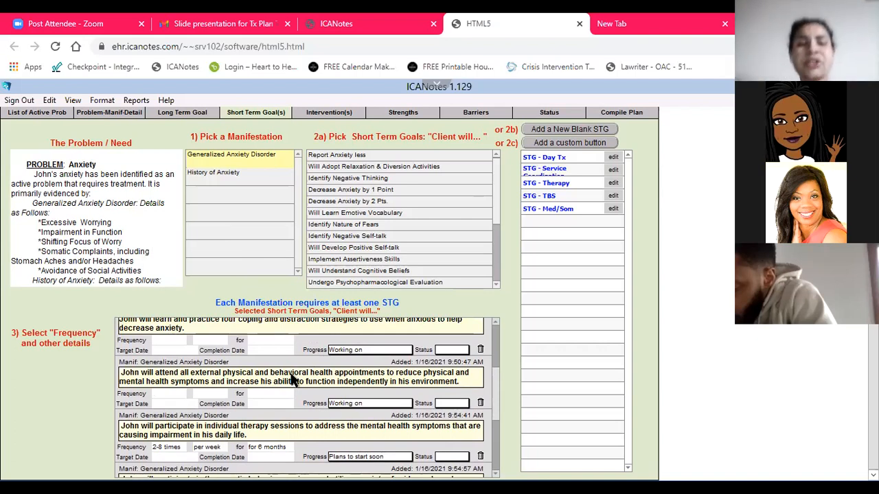
pyautogui.click(165, 391)
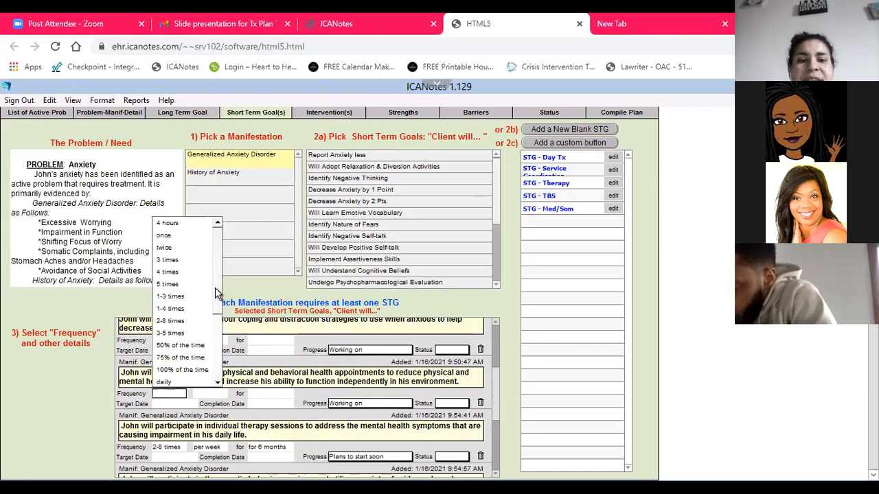
pyautogui.click(216, 382)
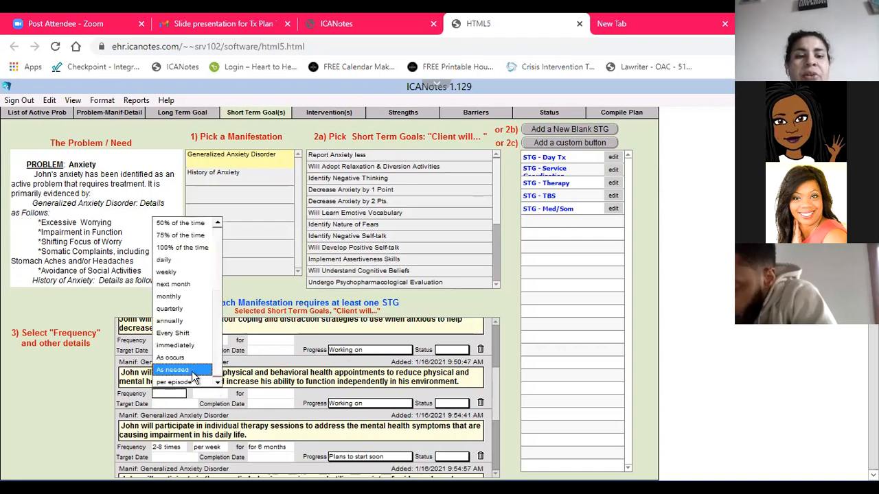
pyautogui.click(180, 370)
pyautogui.click(41, 408)
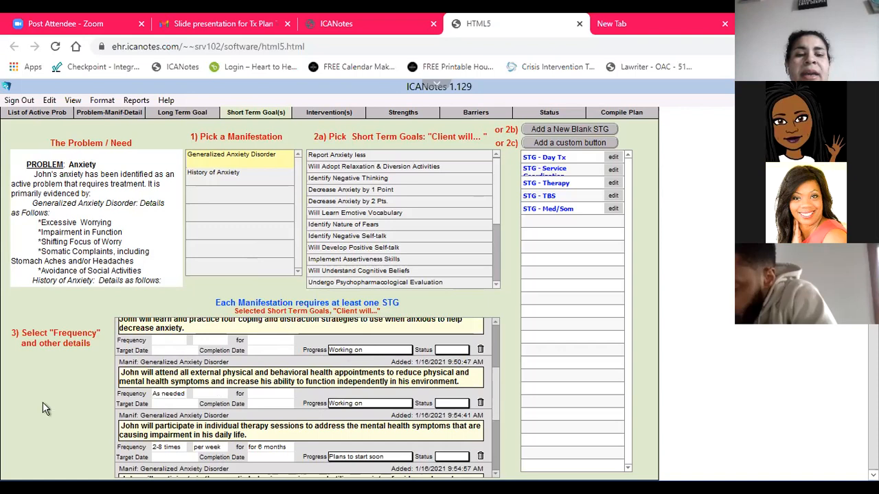
pyautogui.click(214, 395)
pyautogui.click(221, 252)
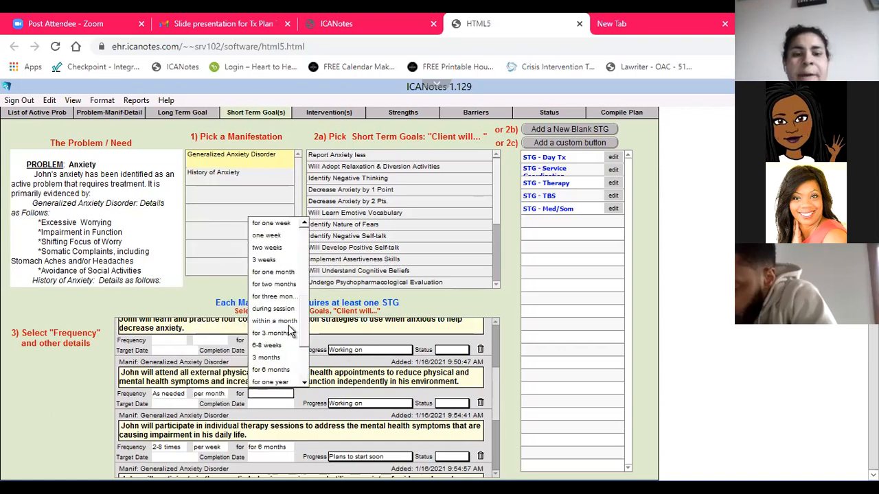
pyautogui.click(276, 367)
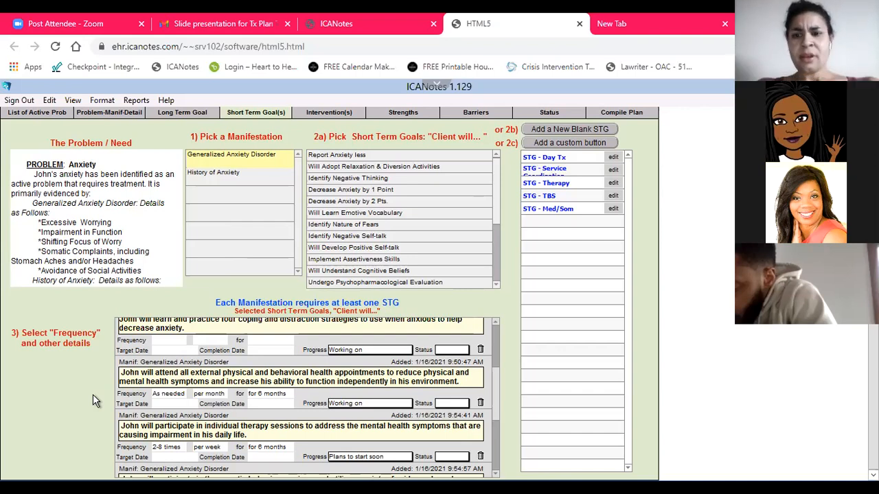
# Add the custom Service Coord. Int. intervention to the short term goal of attending all external physical and behavioral health appointments
pyautogui.click(345, 113)
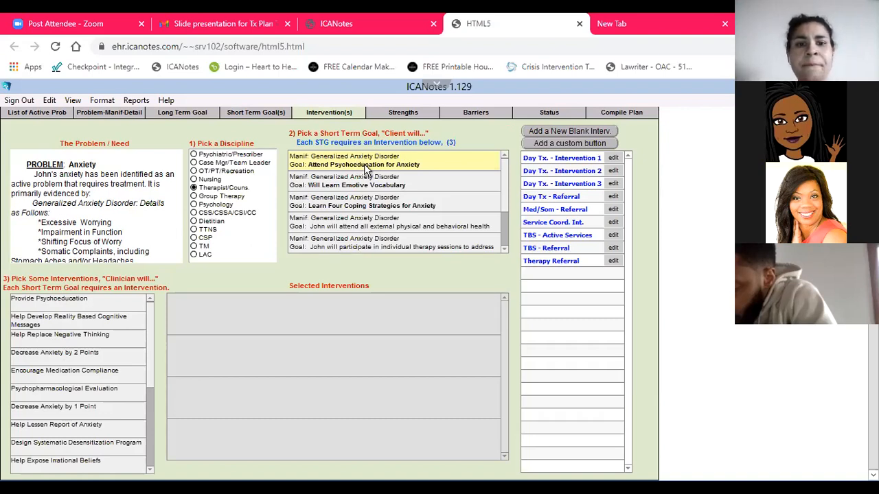
pyautogui.click(371, 181)
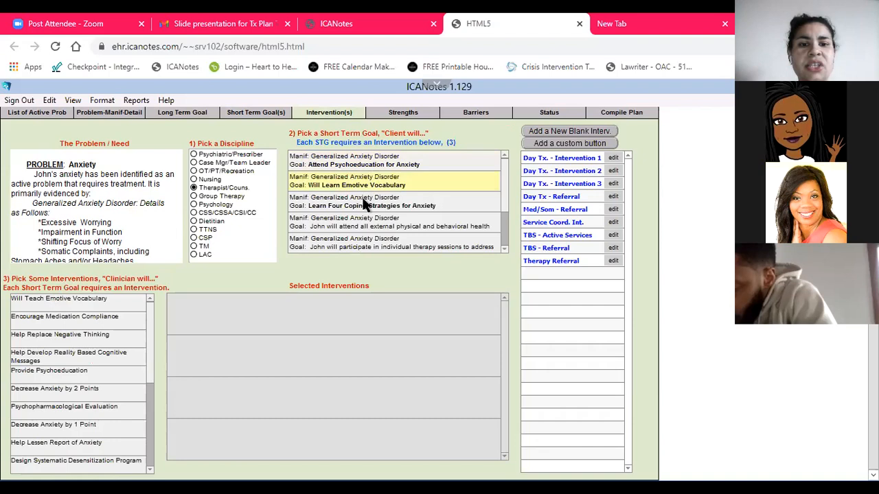
pyautogui.click(367, 201)
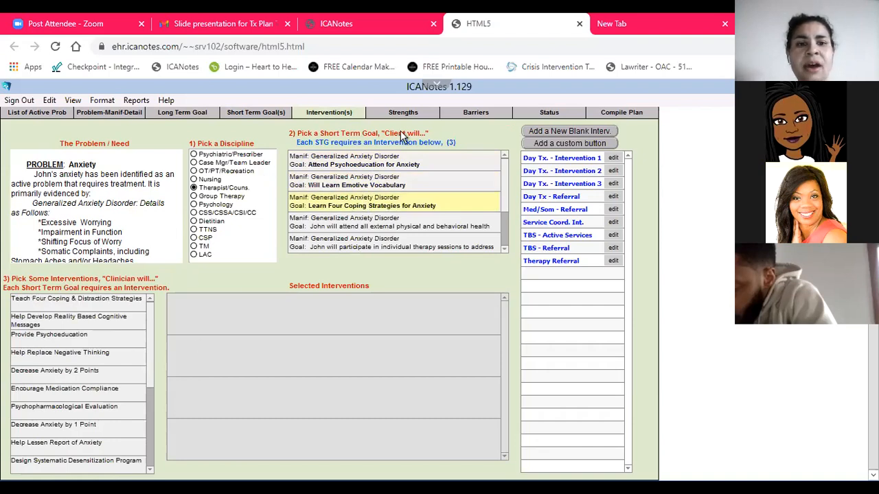
pyautogui.click(351, 226)
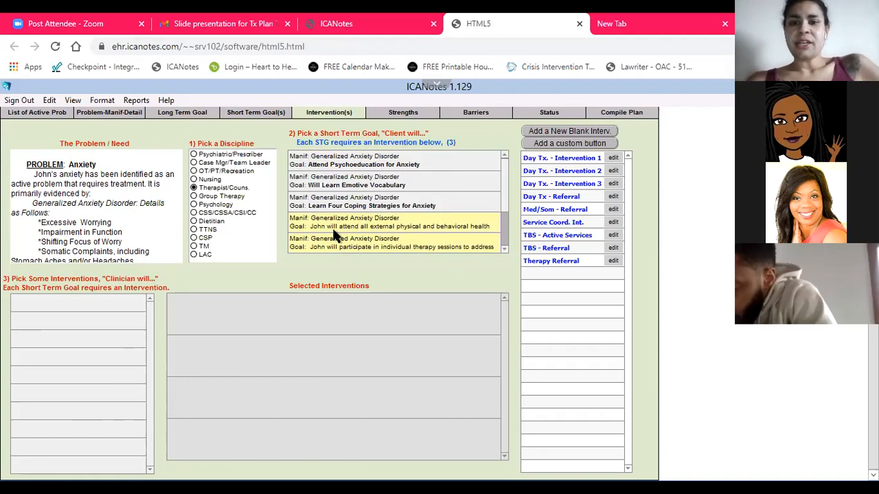
pyautogui.click(549, 227)
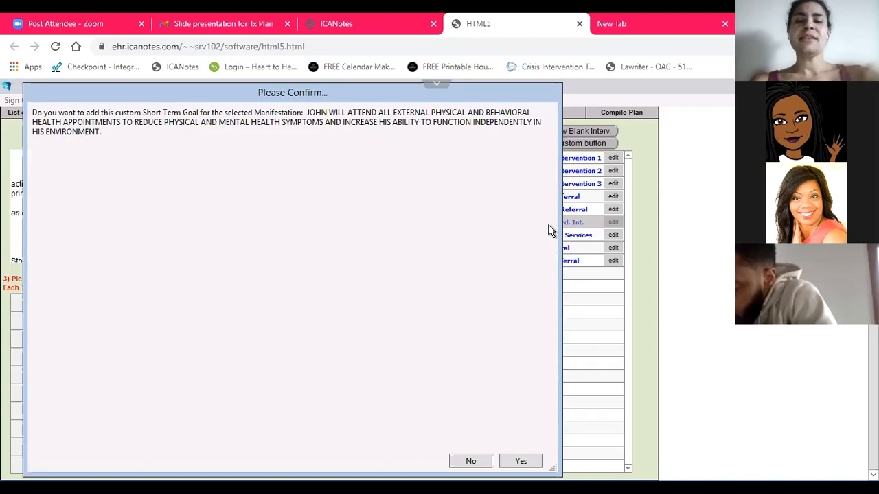
pyautogui.click(520, 460)
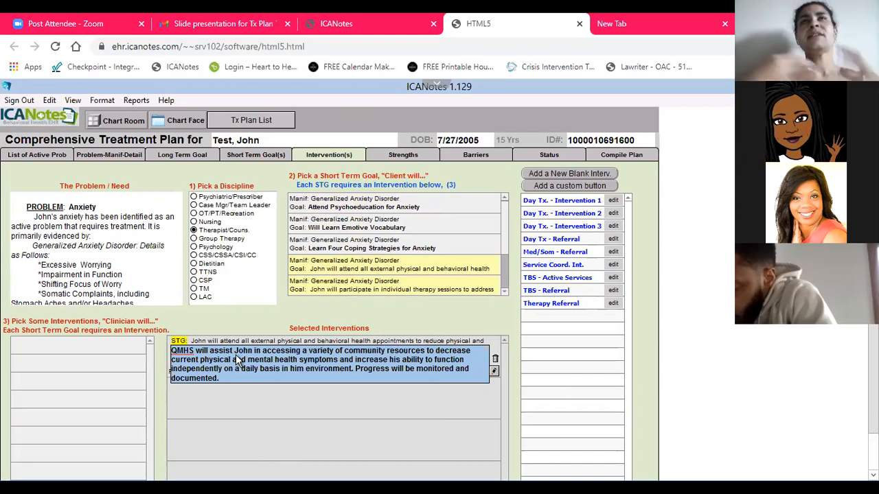
pyautogui.click(214, 325)
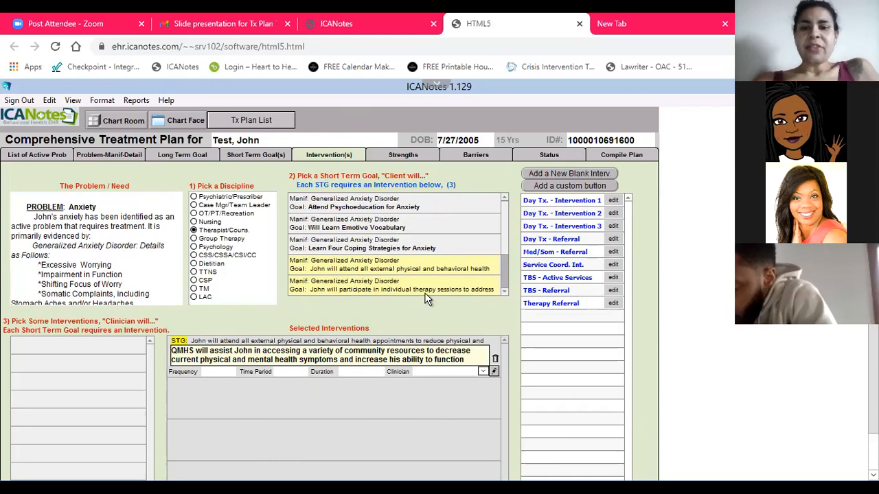
# Add the custom Therapy Referral and TBS - Referral interventions, confirming each for its matching short term goal
pyautogui.click(562, 304)
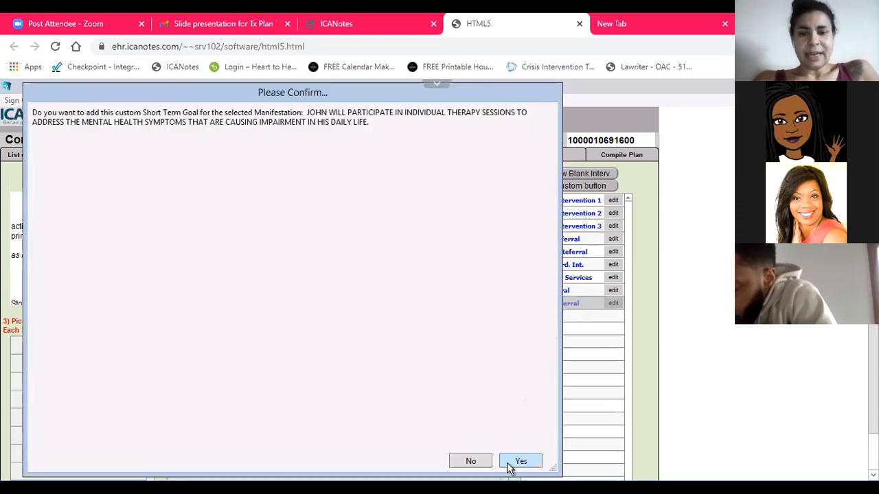
pyautogui.click(510, 466)
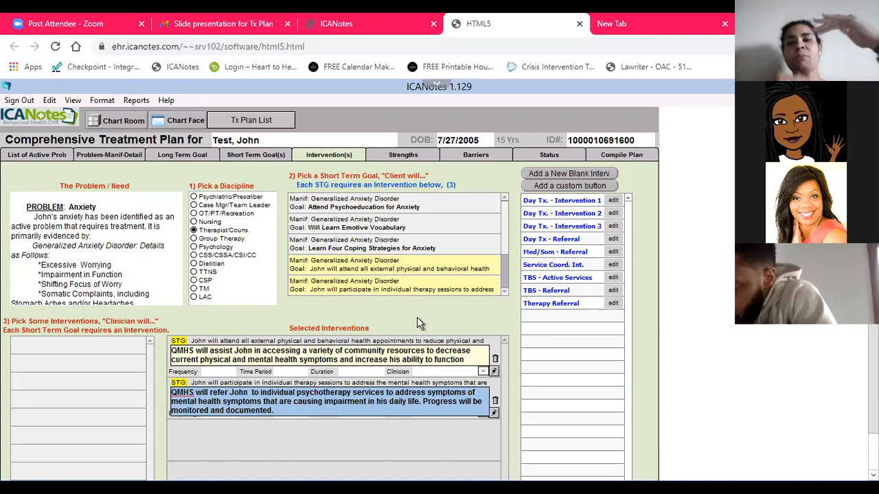
pyautogui.click(505, 292)
pyautogui.click(505, 292)
pyautogui.click(505, 292)
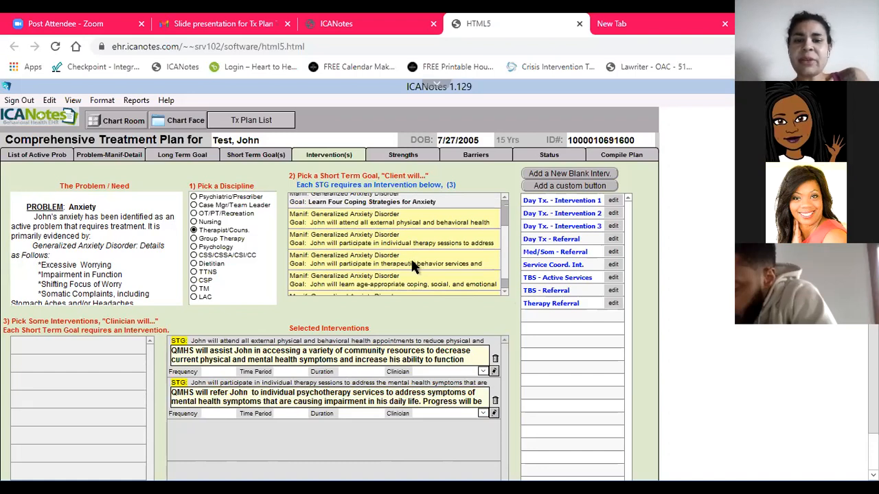
pyautogui.click(570, 294)
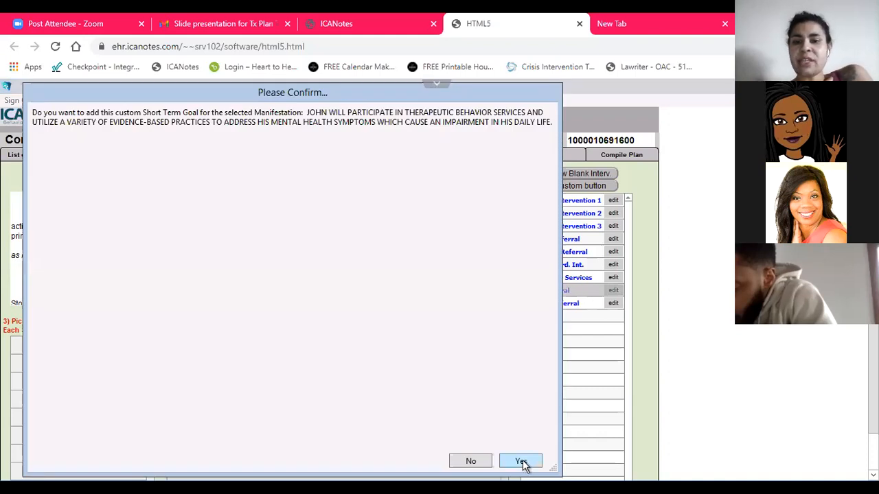
pyautogui.click(521, 461)
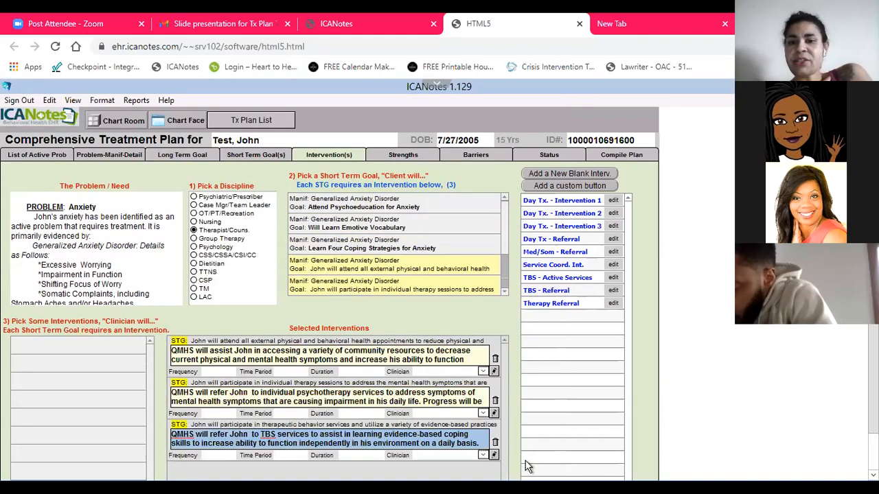
# Add the custom TBS - Active Services and Med/Som - Referral interventions, confirming each for its short term goal
pyautogui.click(550, 281)
pyautogui.click(521, 461)
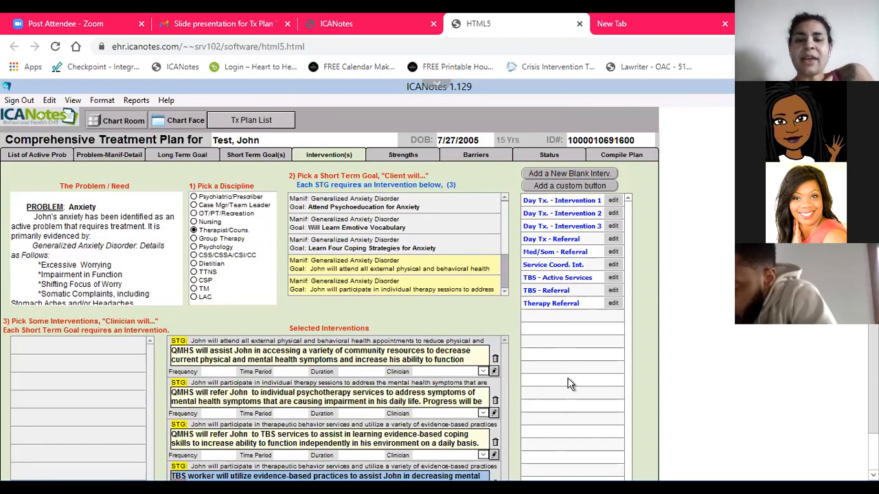
pyautogui.scroll(-1, 671, 371)
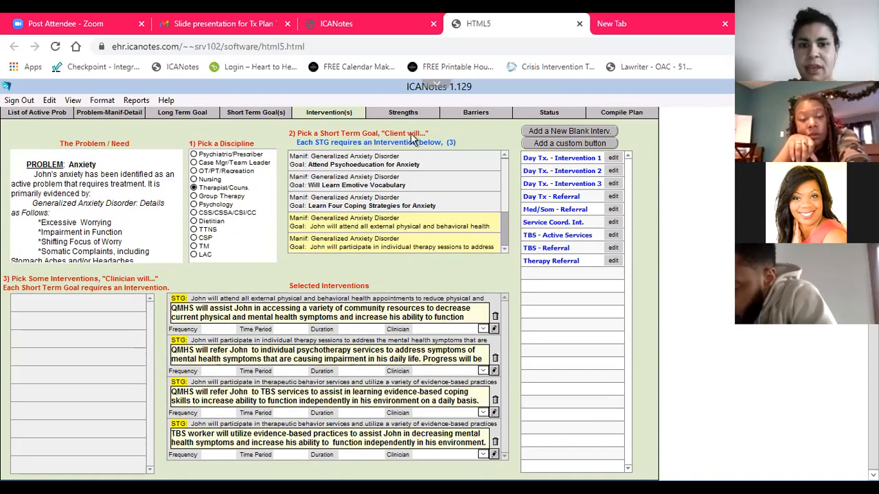
pyautogui.click(505, 251)
pyautogui.click(504, 252)
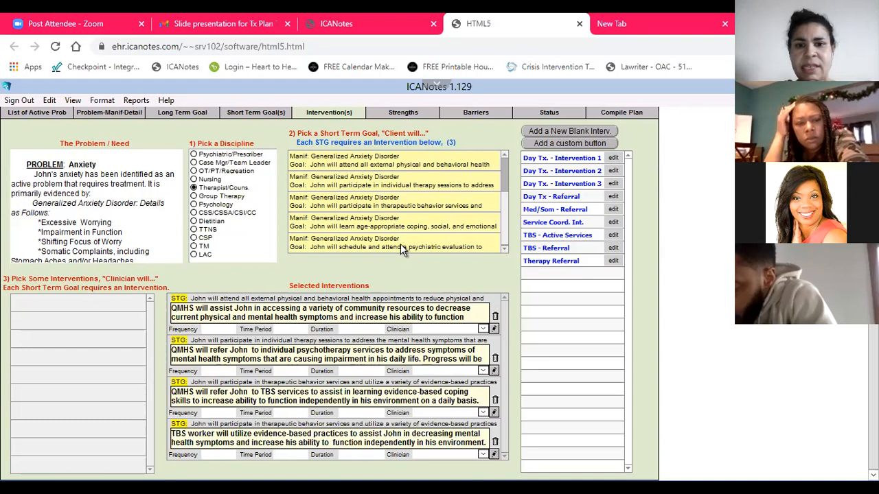
pyautogui.click(552, 213)
pyautogui.click(520, 461)
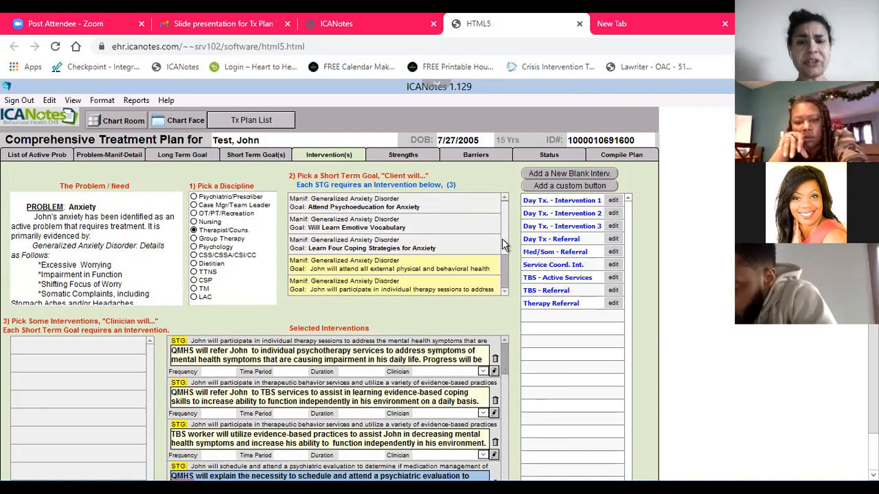
# Add the custom Day Tx - Referral intervention to the goal of learning age-appropriate coping, social and emotional regulation skills
pyautogui.scroll(-3, 505, 264)
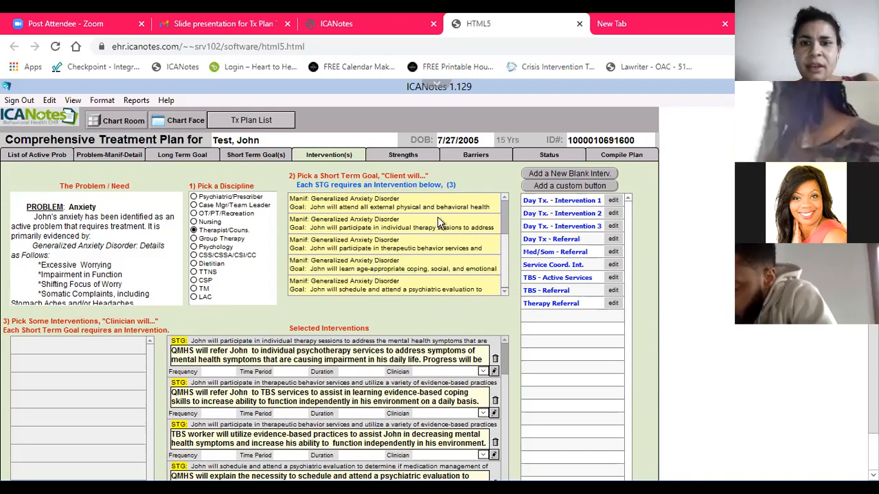
pyautogui.click(565, 240)
pyautogui.click(525, 464)
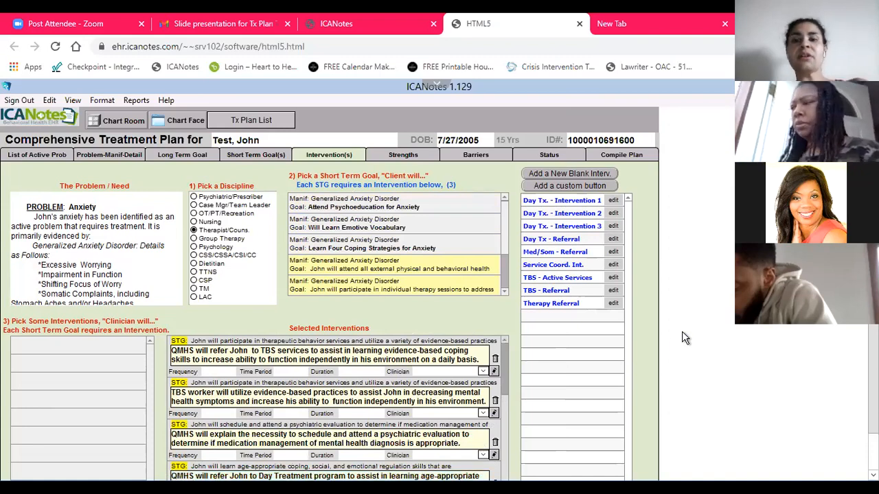
# Add the custom Day Tx. - Intervention 1, 2 and 3 to the age-appropriate coping, social and emotional skills goal
pyautogui.click(568, 205)
pyautogui.click(523, 462)
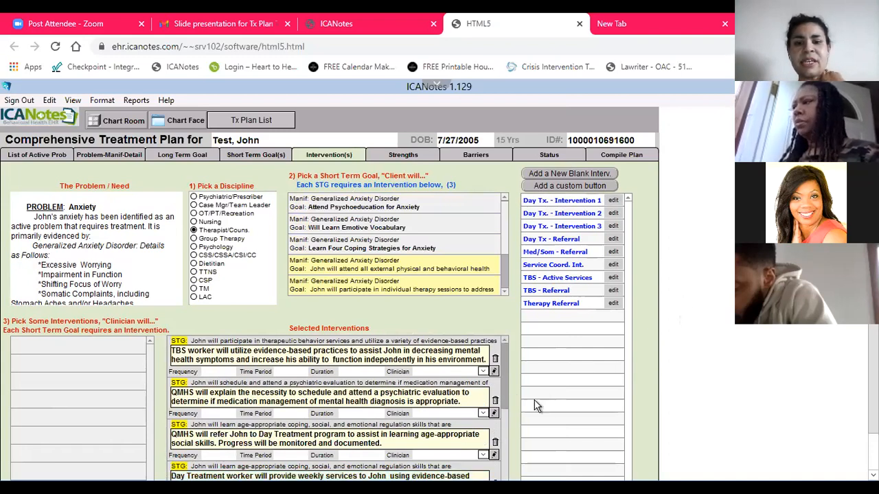
pyautogui.scroll(-1, 533, 407)
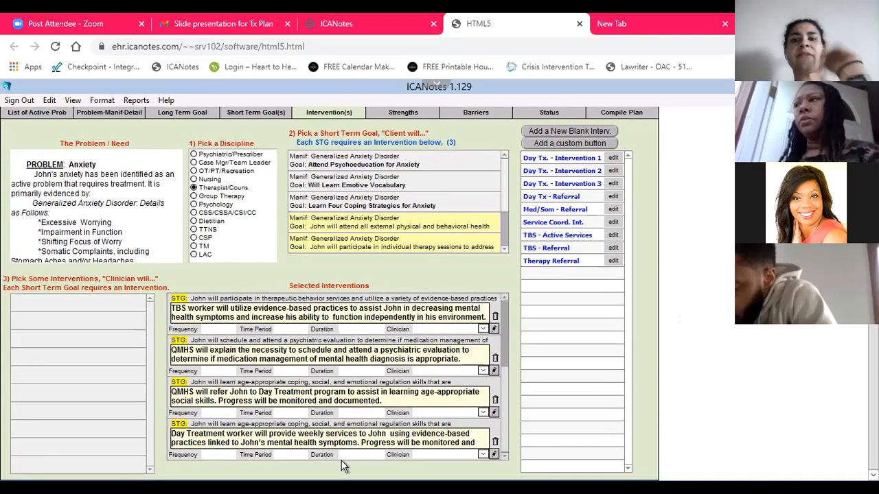
pyautogui.click(580, 172)
pyautogui.click(513, 467)
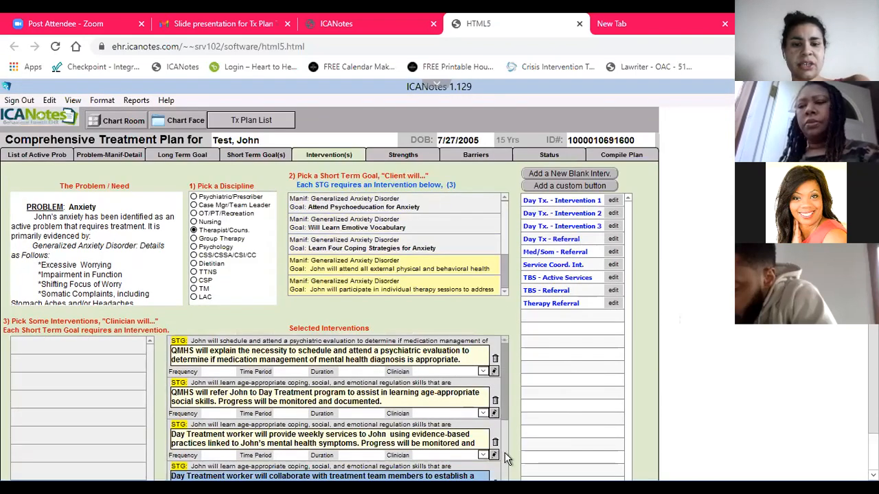
pyautogui.scroll(-1, 686, 344)
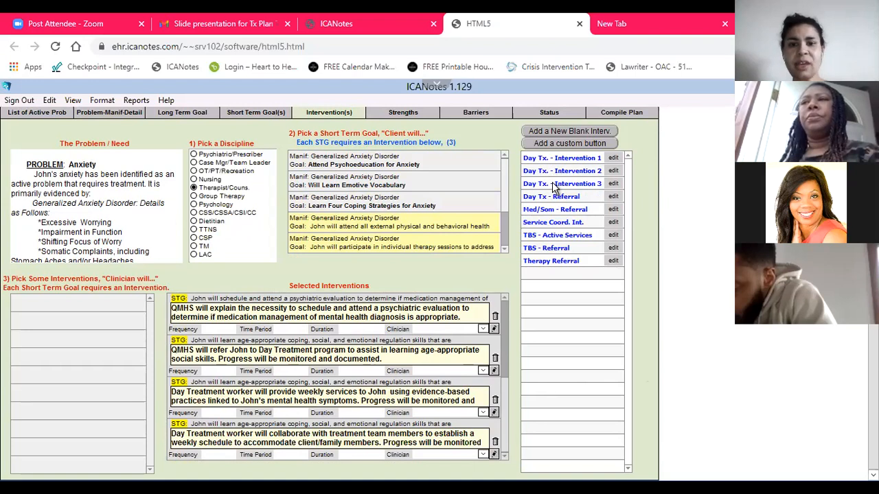
pyautogui.click(554, 186)
pyautogui.click(519, 461)
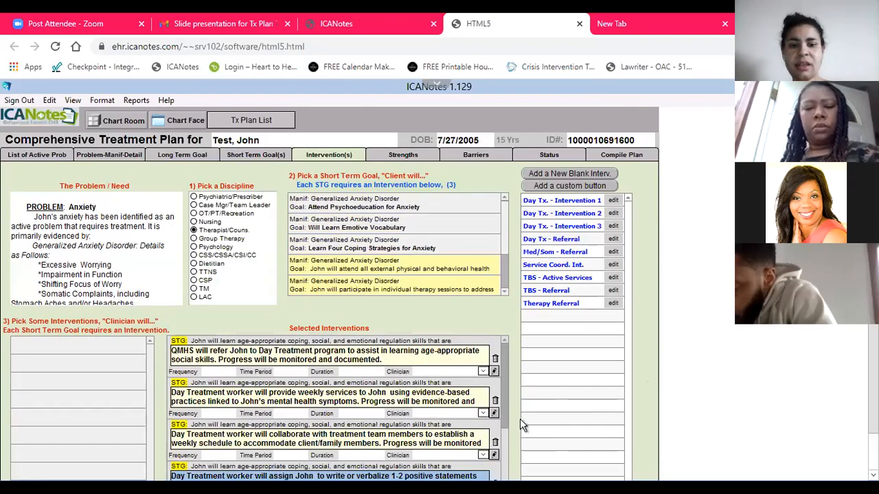
# Assign a QMHS as clinician for the intervention that refers the client to the Day Treatment program
pyautogui.scroll(-1, 566, 368)
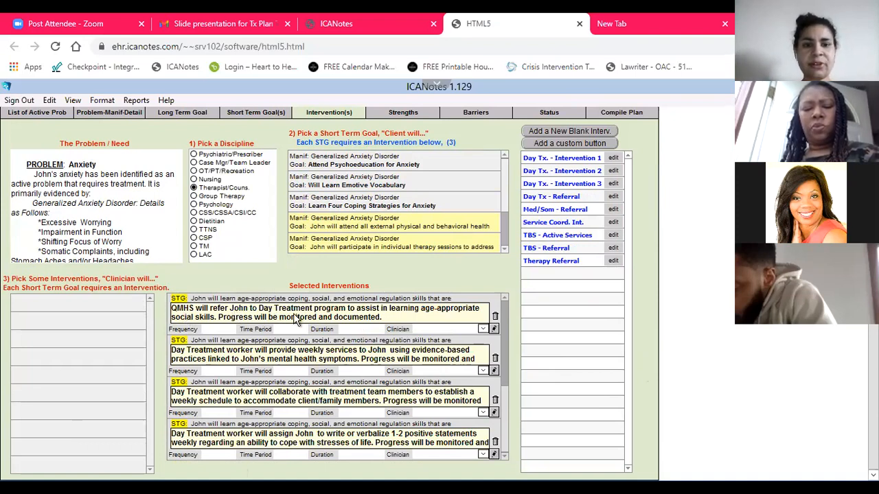
pyautogui.click(434, 331)
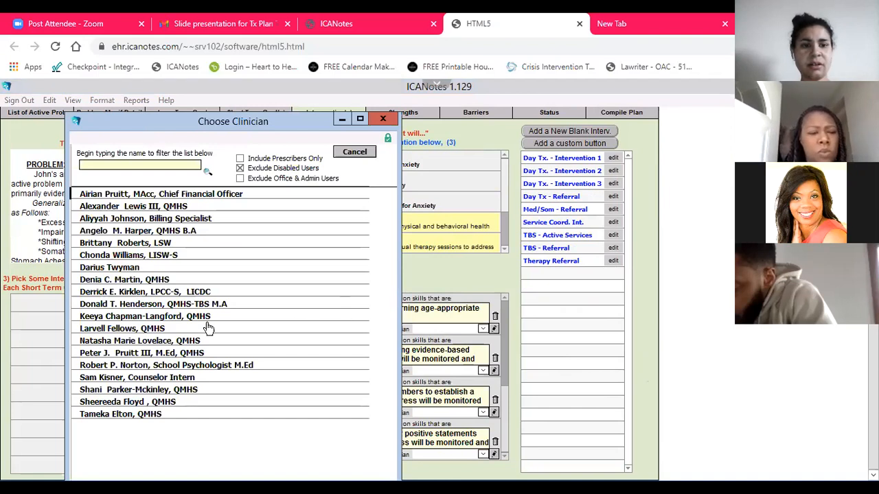
pyautogui.click(110, 318)
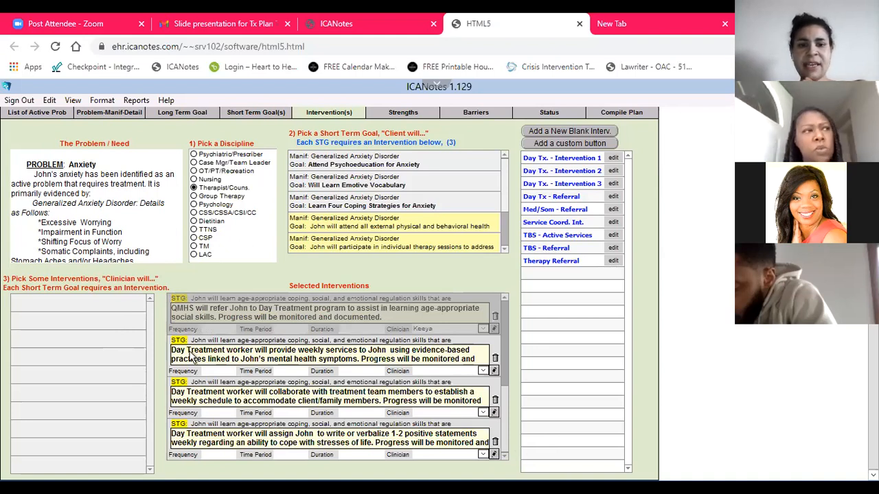
# Assign the LISW-S as clinician for all three Day Treatment worker interventions
pyautogui.click(457, 371)
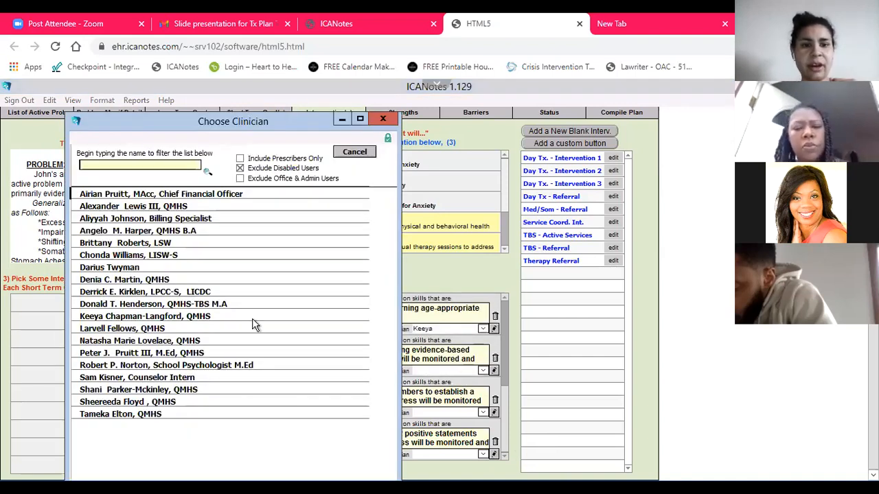
pyautogui.doubleClick(151, 255)
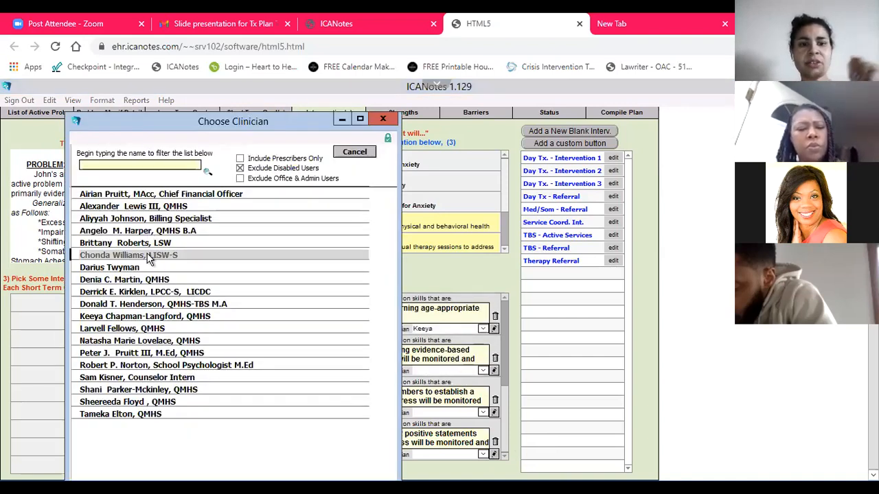
pyautogui.click(436, 413)
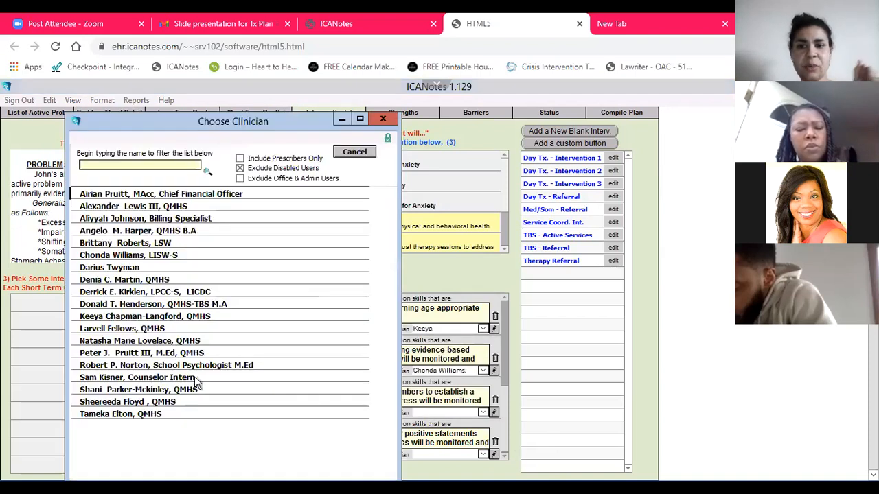
pyautogui.doubleClick(125, 256)
pyautogui.click(424, 455)
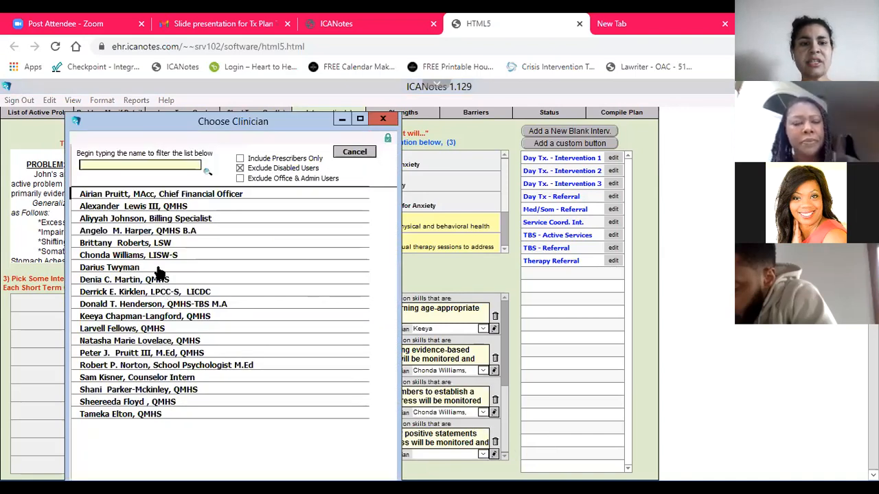
pyautogui.doubleClick(147, 258)
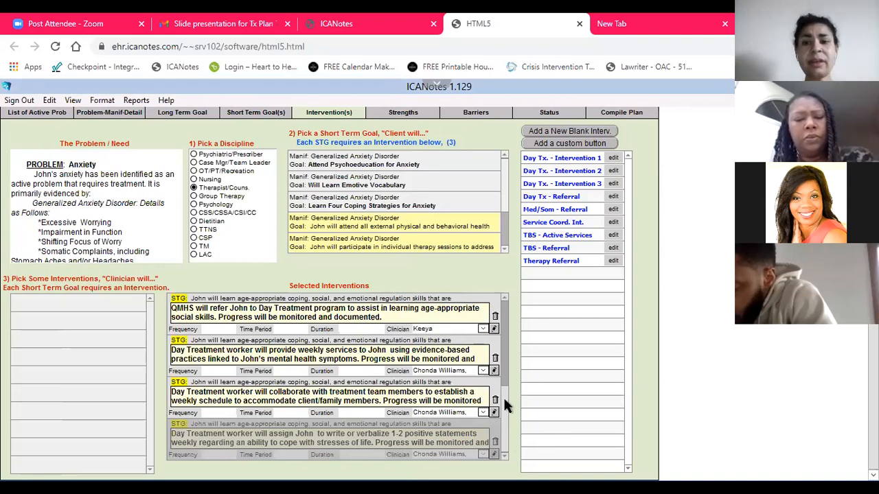
# Assign the School Psychologist M.Ed as clinician for the TBS worker's evidence-based practices intervention
pyautogui.scroll(1, 503, 396)
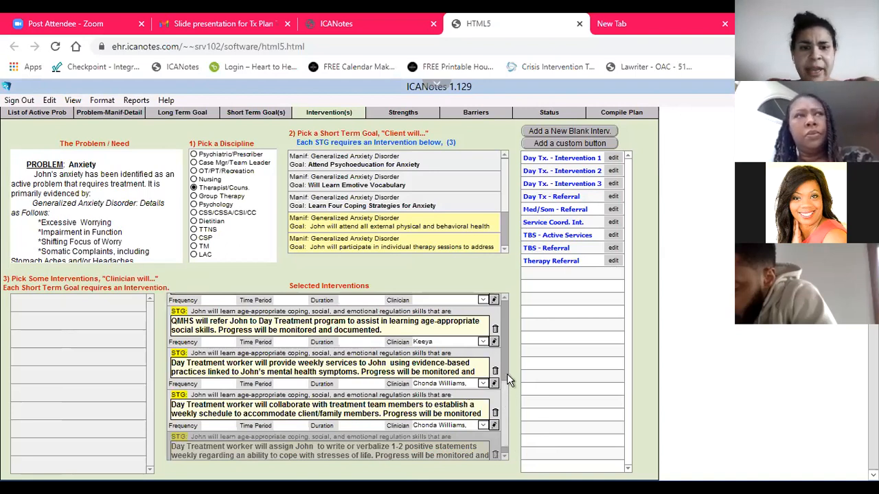
pyautogui.scroll(5, 507, 373)
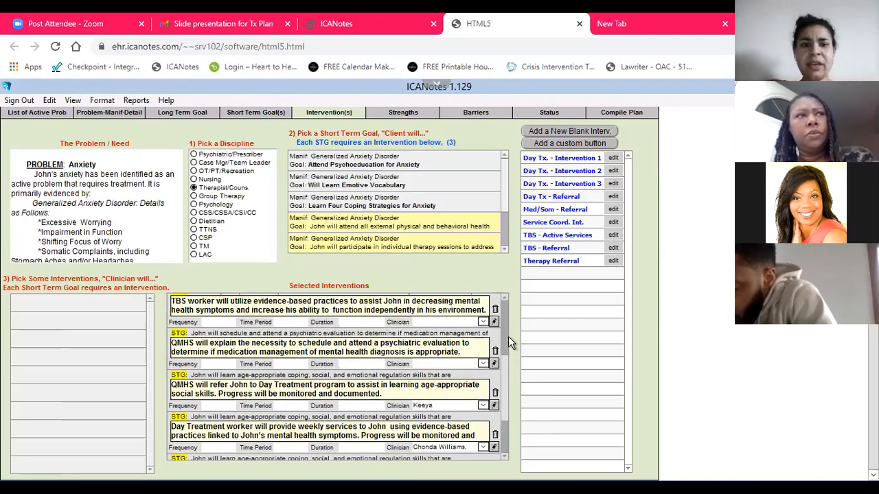
pyautogui.scroll(7, 510, 341)
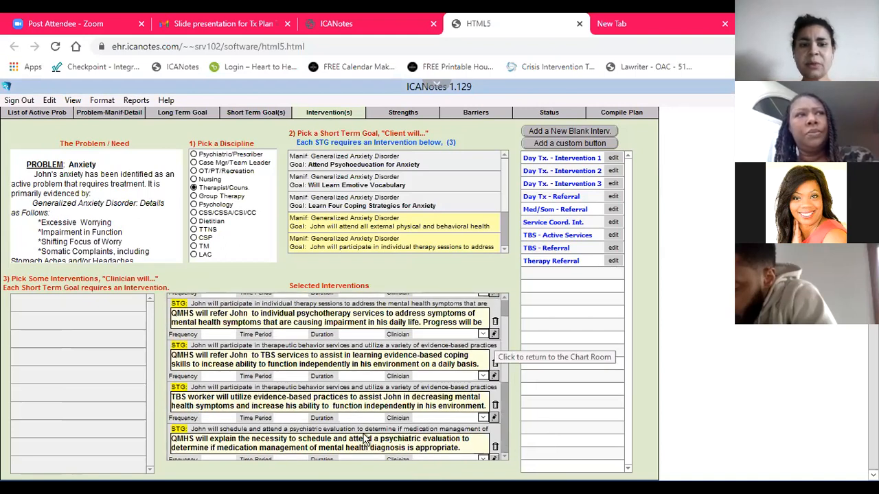
pyautogui.click(421, 418)
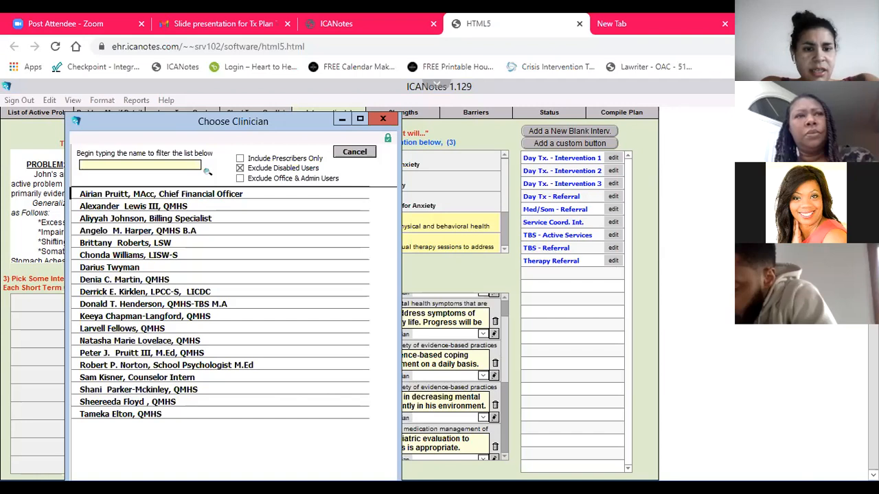
pyautogui.doubleClick(165, 365)
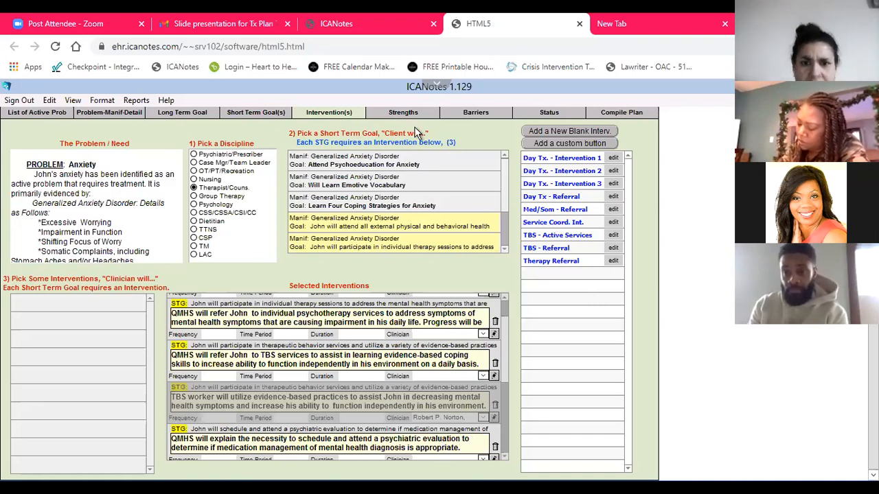
# Add the Provide Psychoeducation intervention to the Attend Psychoeducation for Anxiety goal and review the other suggested interventions
pyautogui.click(376, 164)
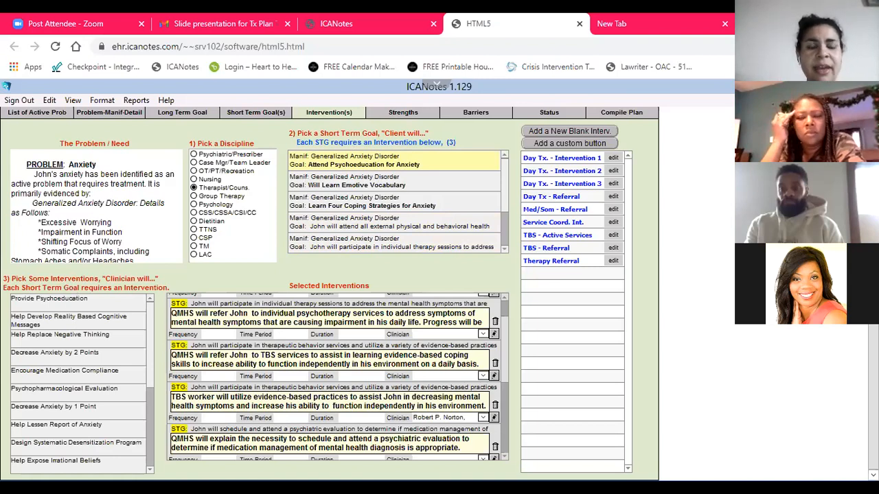
pyautogui.click(59, 306)
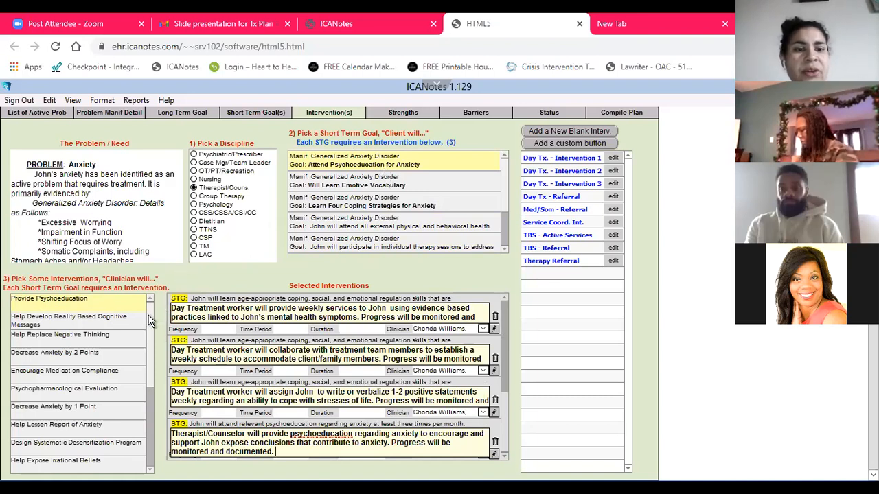
pyautogui.scroll(-1, 157, 334)
pyautogui.scroll(-4, 157, 334)
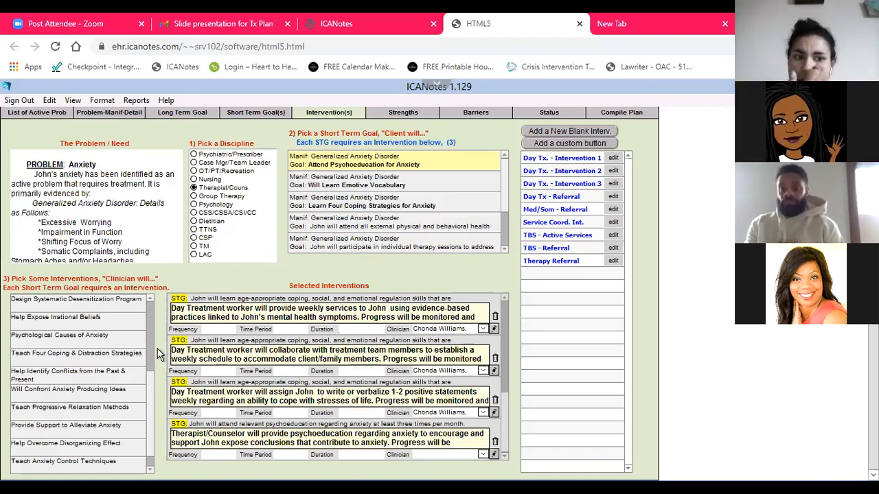
pyautogui.scroll(3, 153, 363)
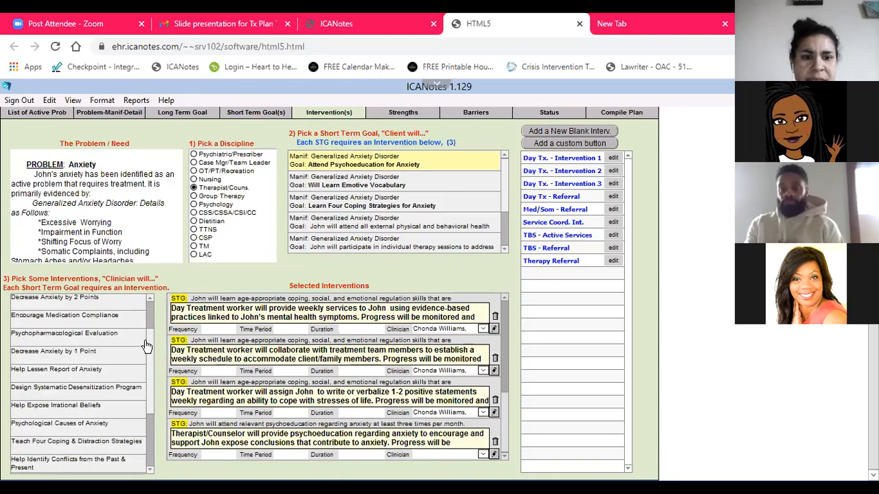
pyautogui.scroll(2, 151, 298)
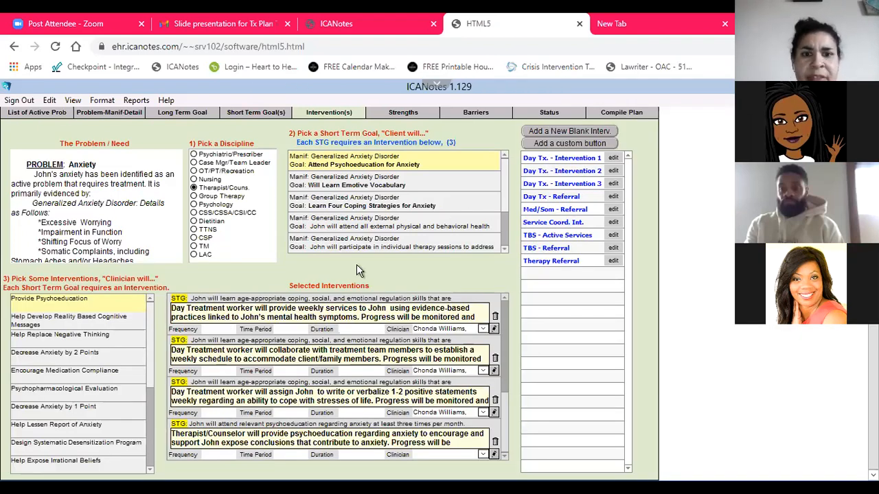
# Add the Will Teach Emotive Vocabulary intervention to the Will Learn Emotive Vocabulary goal and remove the dangling "at least" from its text
pyautogui.click(356, 186)
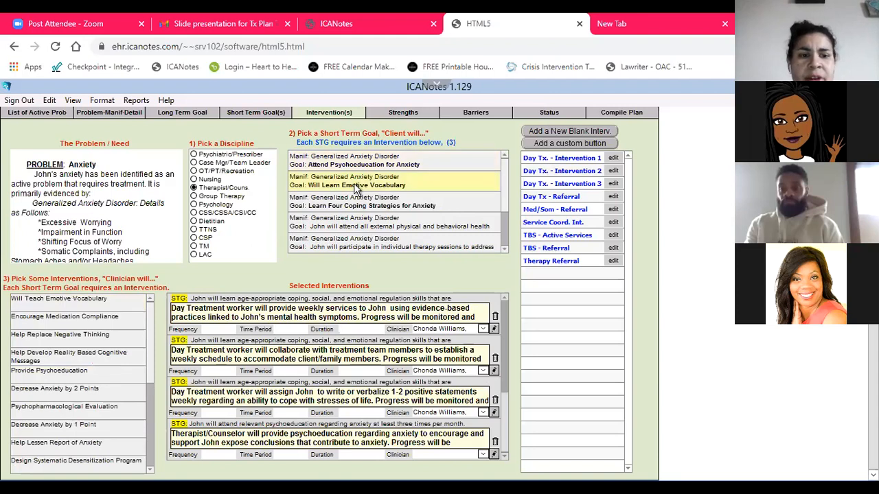
pyautogui.click(82, 304)
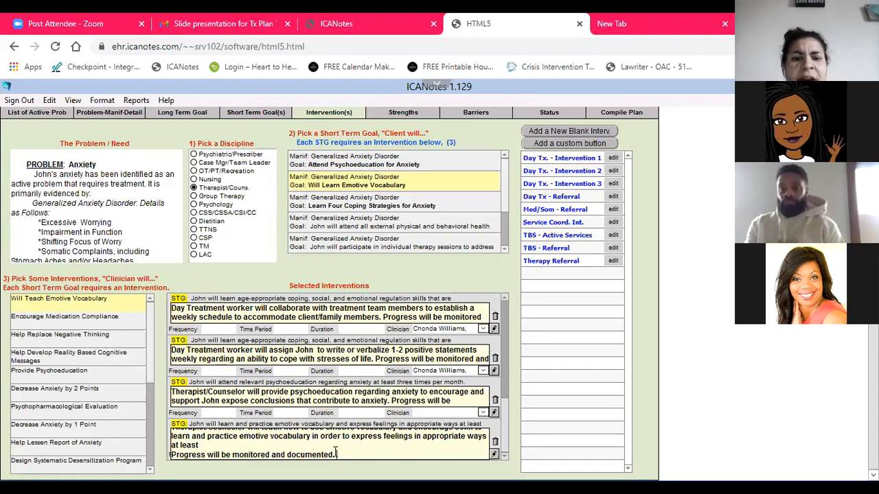
pyautogui.click(206, 447)
pyautogui.press('BackSpace')
pyautogui.press('BackSpace')
pyautogui.press('BackSpace')
pyautogui.press('BackSpace')
pyautogui.press('BackSpace')
pyautogui.press('BackSpace')
pyautogui.press('BackSpace')
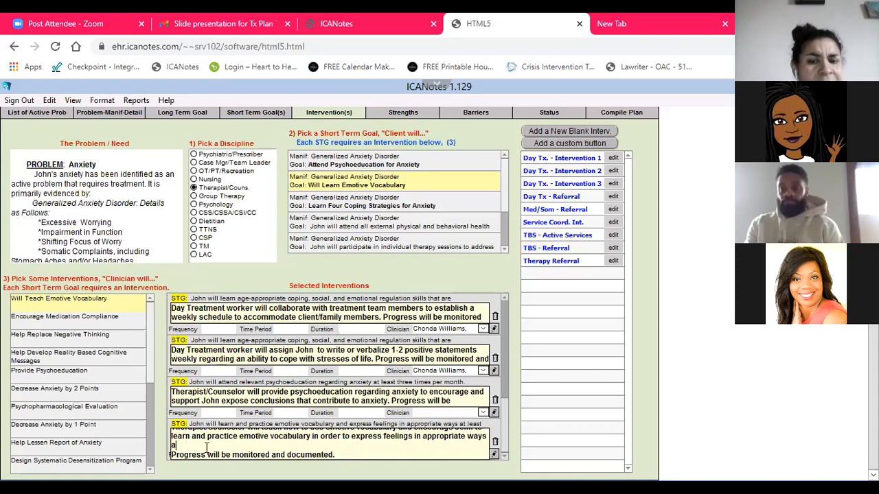
pyautogui.press('BackSpace')
pyautogui.write('.')
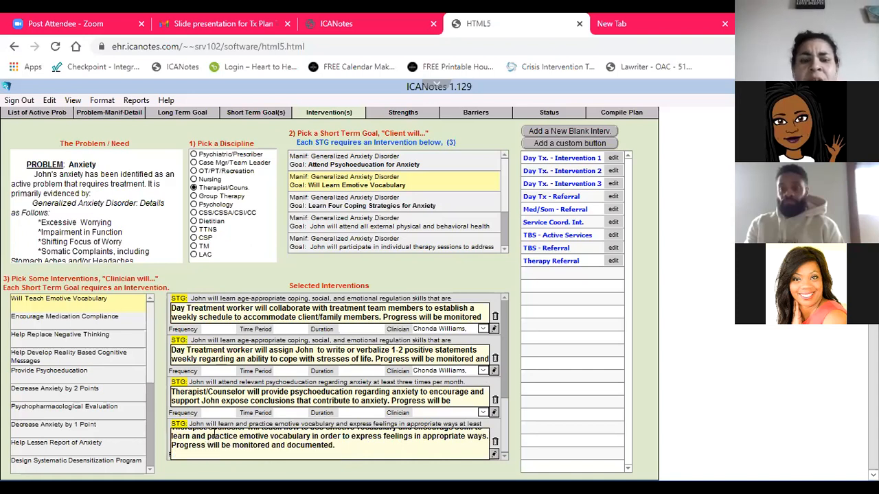
# Replace "Therapist/Counselor" with "QMHS" in the psychoeducation and emotive vocabulary interventions
pyautogui.click(212, 396)
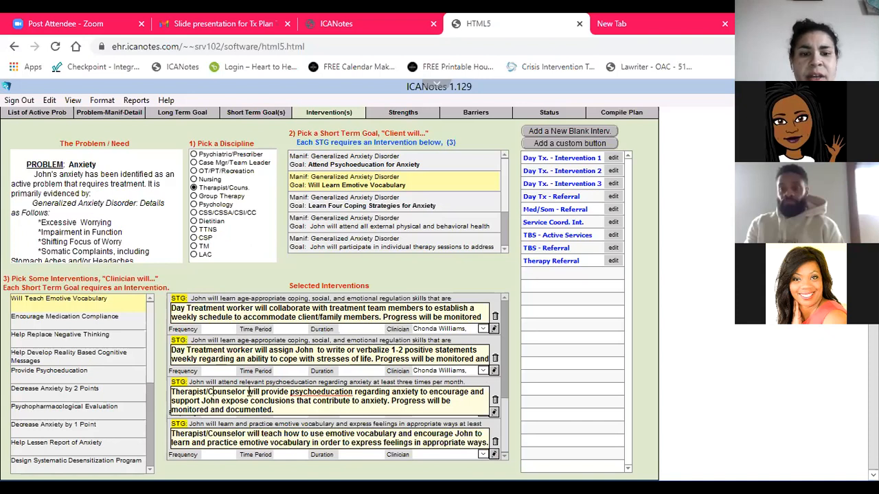
pyautogui.moveTo(246, 393); pyautogui.dragTo(165, 392)
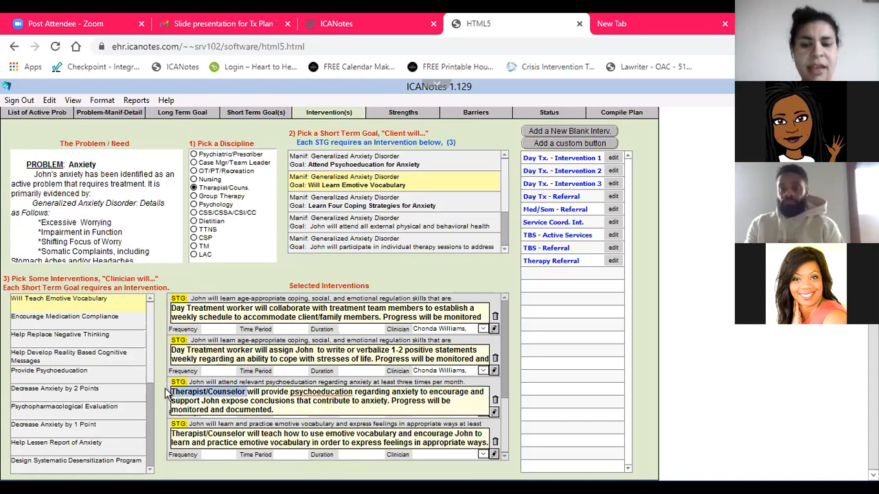
pyautogui.press('Delete')
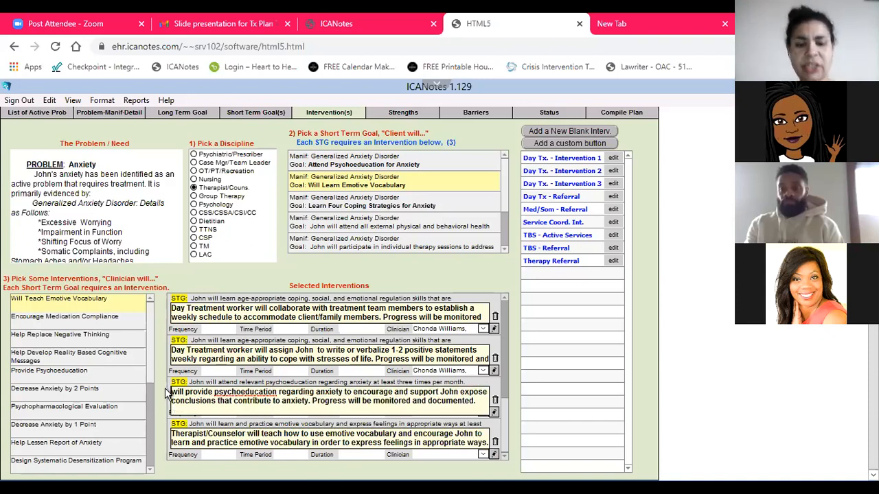
pyautogui.write('QMHS')
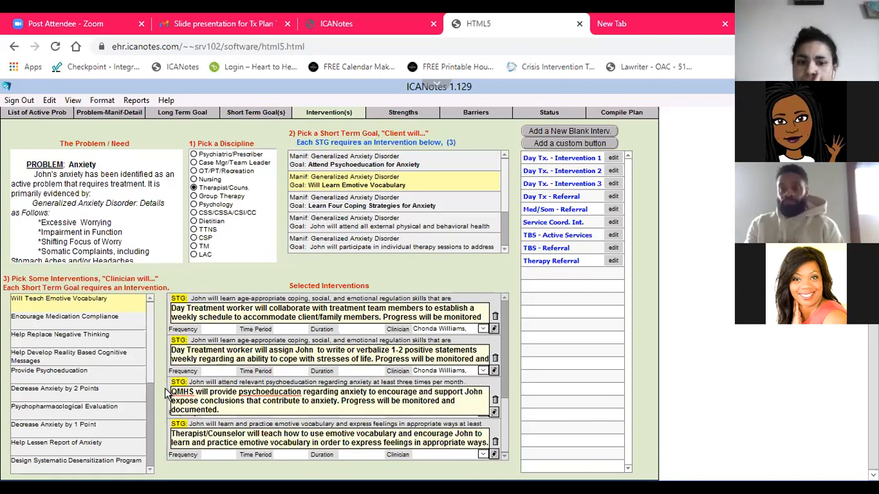
pyautogui.click(244, 438)
pyautogui.moveTo(244, 434); pyautogui.dragTo(159, 435)
pyautogui.write('QMHS')
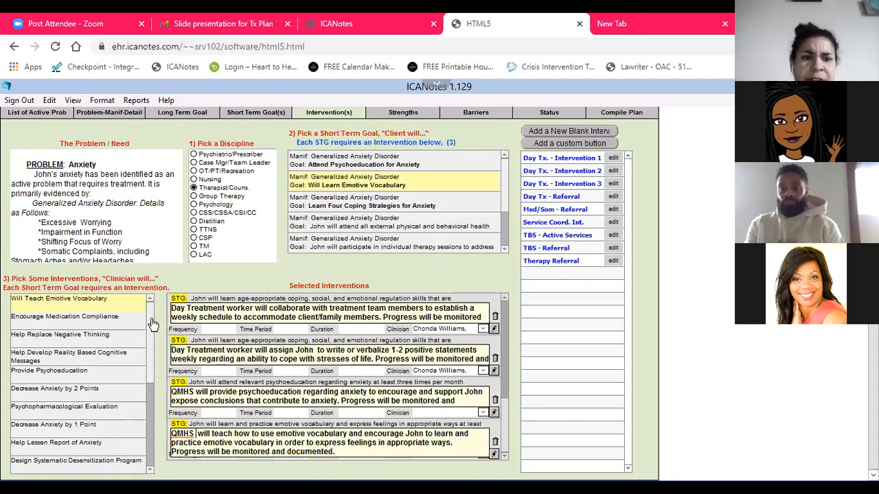
# Set the individual psychotherapy referral intervention to a frequency of once, a time period of per year, and a duration of for one year
pyautogui.scroll(-5, 153, 329)
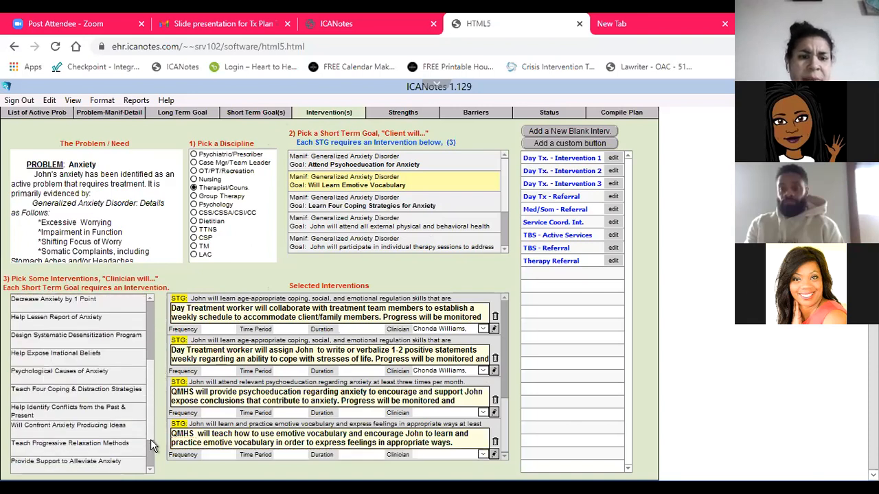
pyautogui.moveTo(160, 300); pyautogui.dragTo(166, 290)
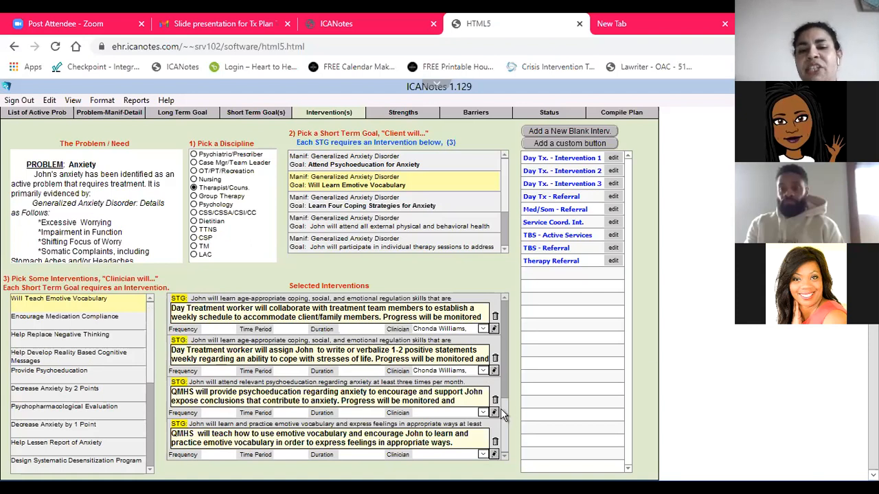
pyautogui.moveTo(502, 410); pyautogui.dragTo(506, 296)
pyautogui.rightClick(506, 296)
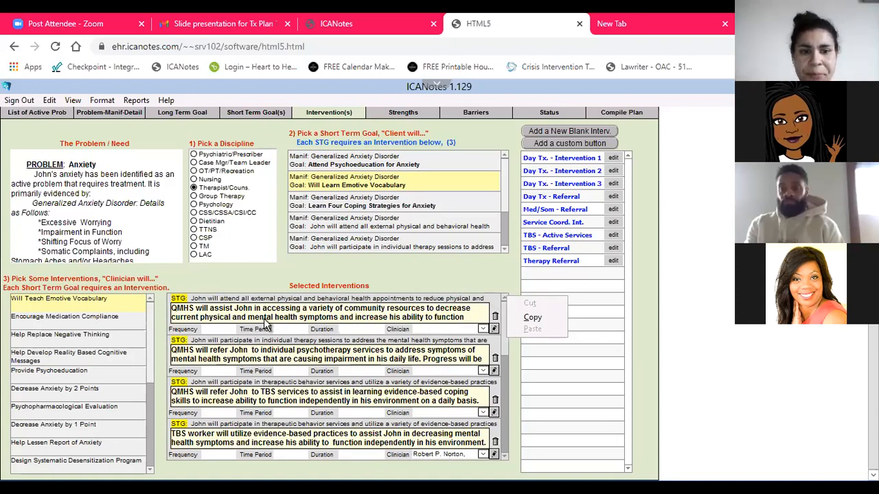
pyautogui.click(375, 259)
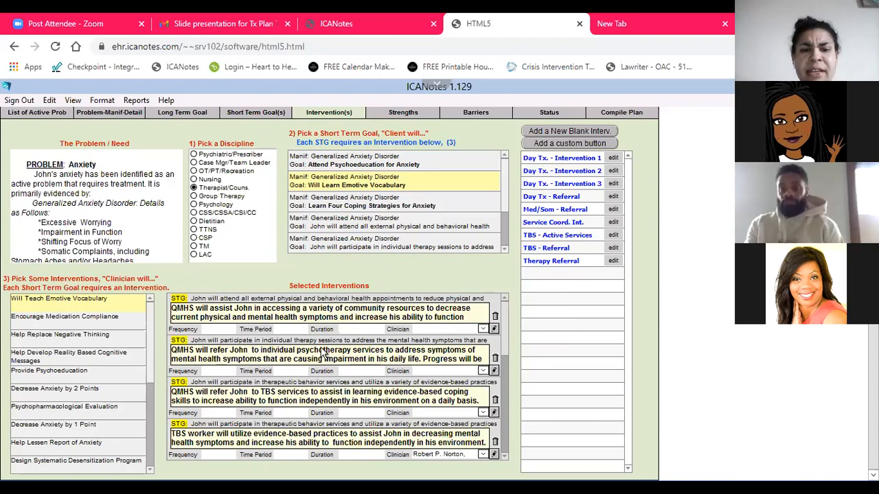
pyautogui.click(209, 372)
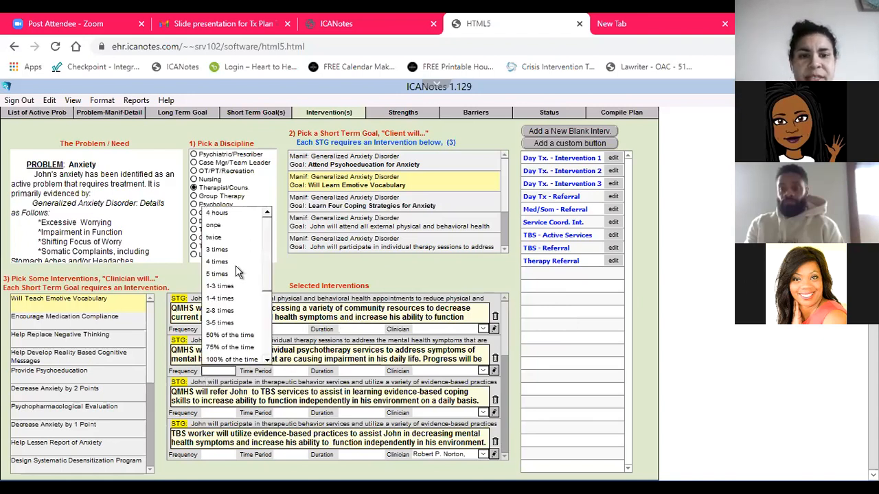
pyautogui.click(224, 223)
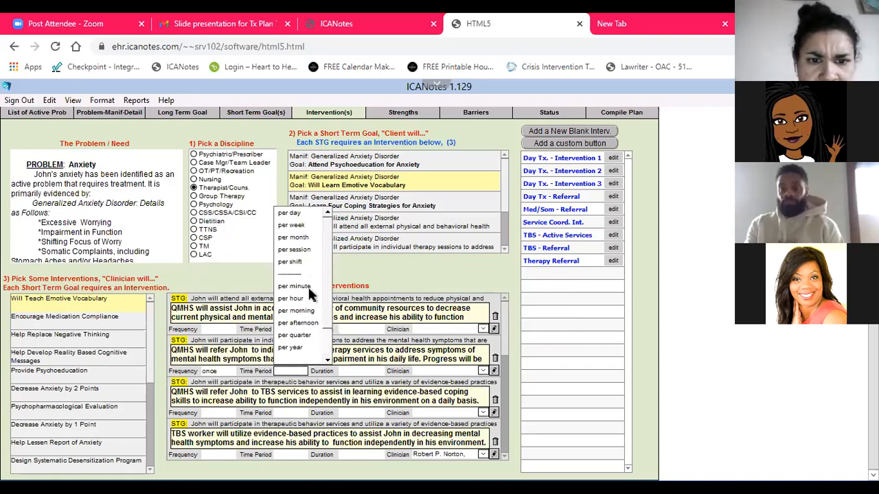
pyautogui.click(289, 348)
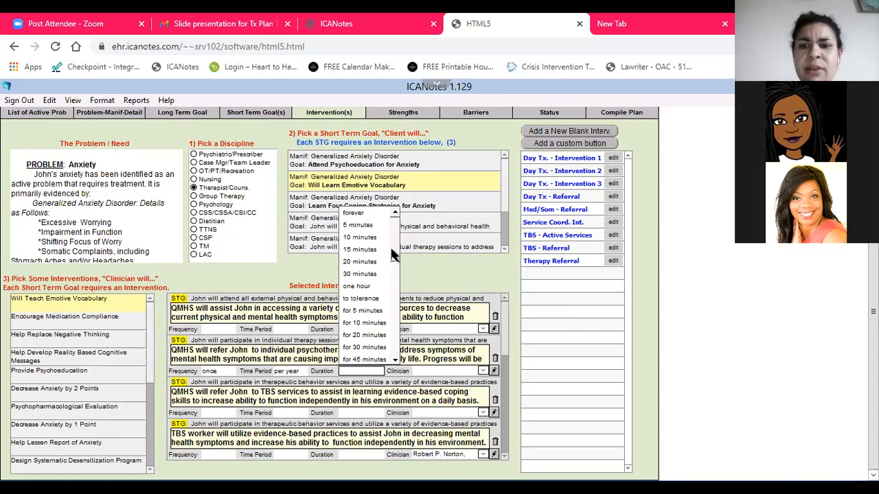
pyautogui.scroll(-5, 394, 287)
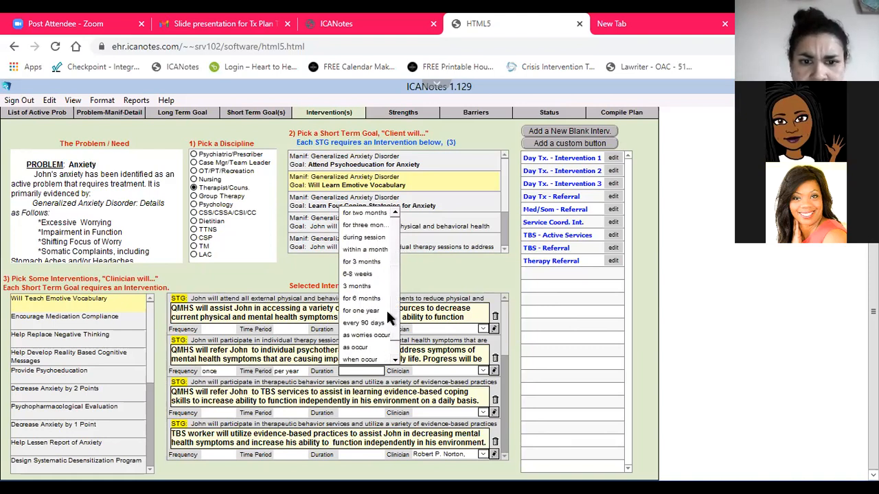
pyautogui.click(386, 314)
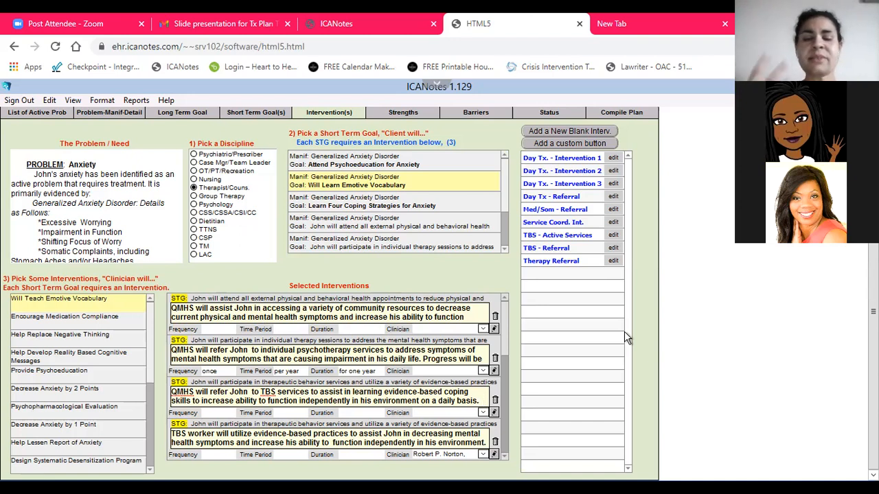
# In the plan's Strengths section, add the Behavioral strength "Generally compliant" and the Cognitive strengths "Verbal" and "Can make needs known"
pyautogui.scroll(-5, 502, 327)
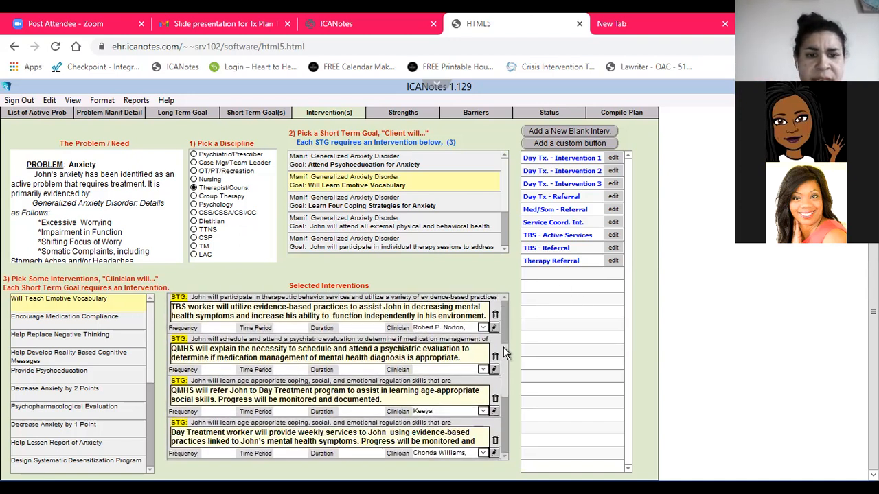
pyautogui.scroll(-2, 503, 346)
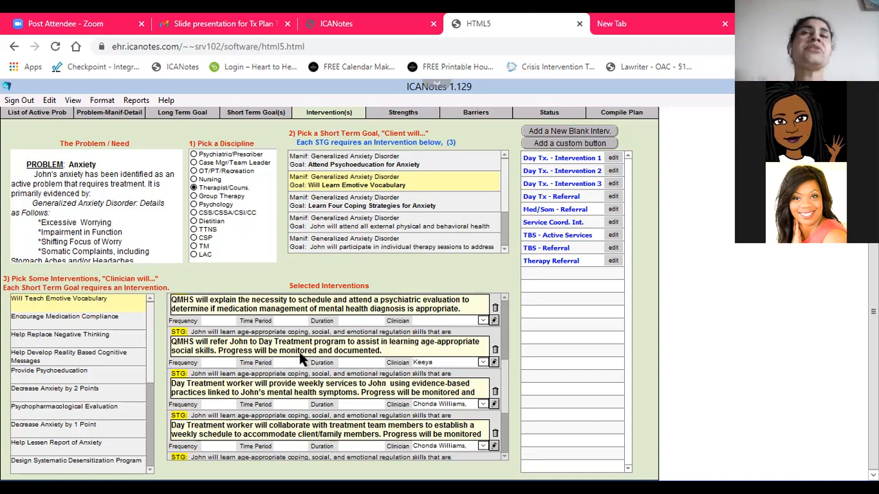
pyautogui.click(388, 113)
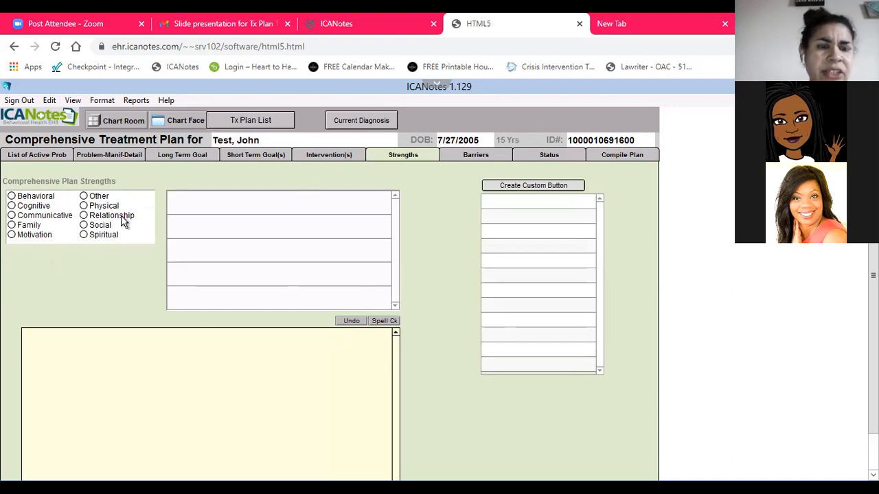
pyautogui.click(12, 196)
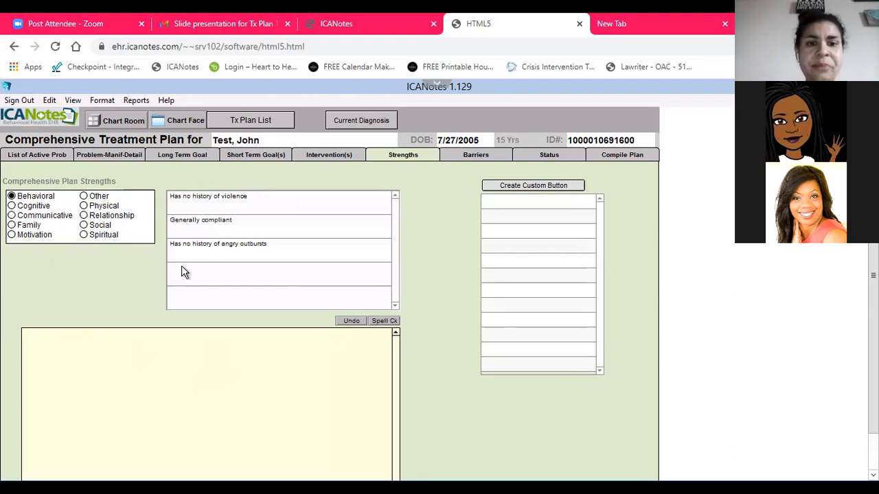
pyautogui.click(226, 232)
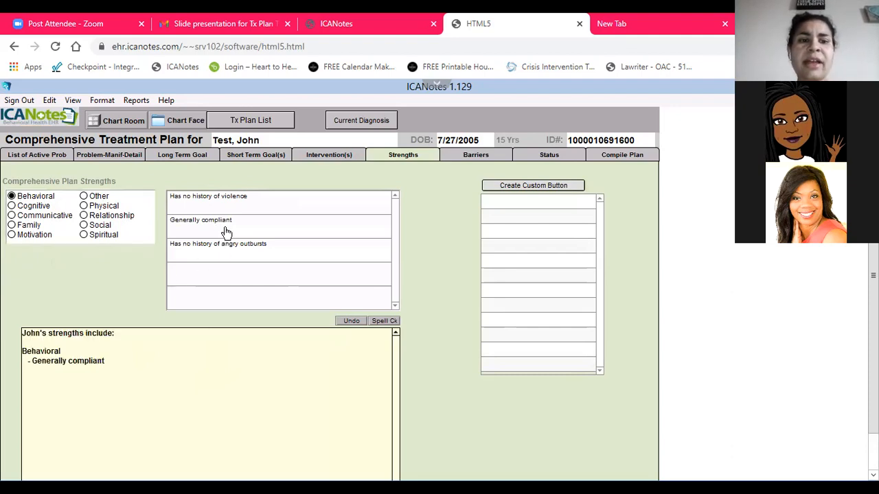
pyautogui.click(43, 211)
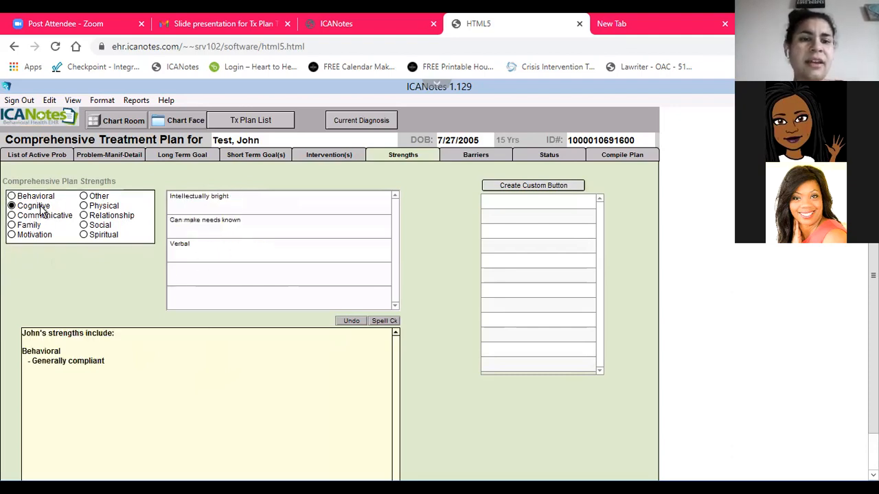
pyautogui.click(189, 250)
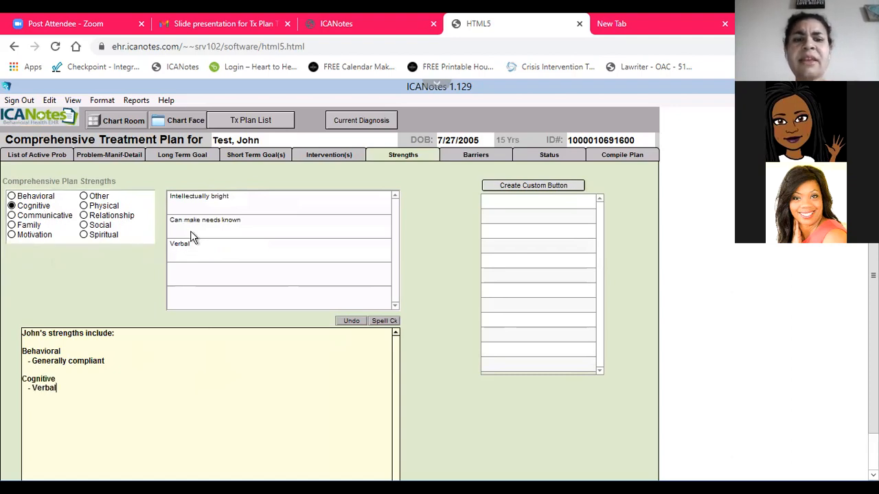
pyautogui.click(191, 233)
# Add the strengths "Has good communicative skills" (Communicative), "Patient has ability to use family support" (Family) and "Is motivated for treatment" (Motivation)
pyautogui.click(45, 218)
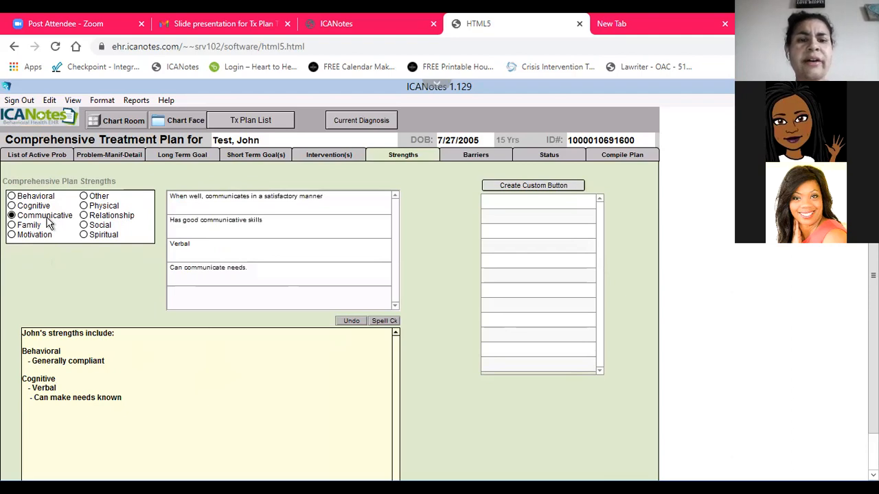
pyautogui.click(218, 232)
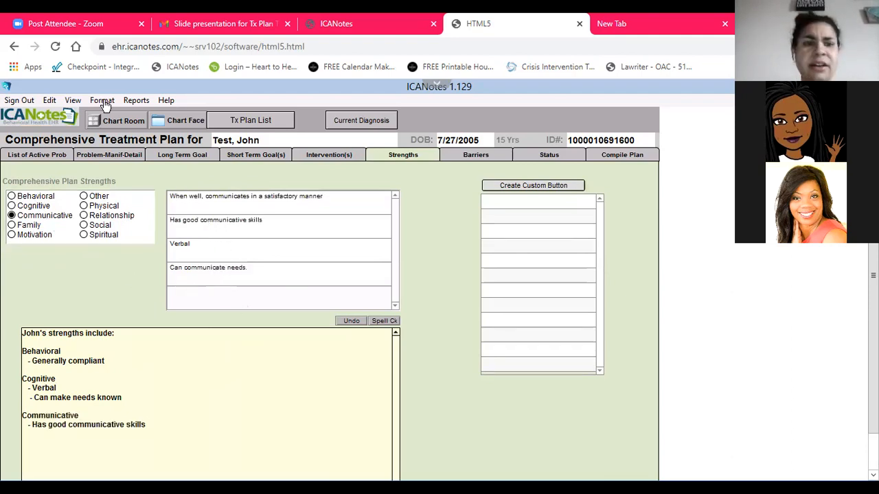
pyautogui.click(38, 227)
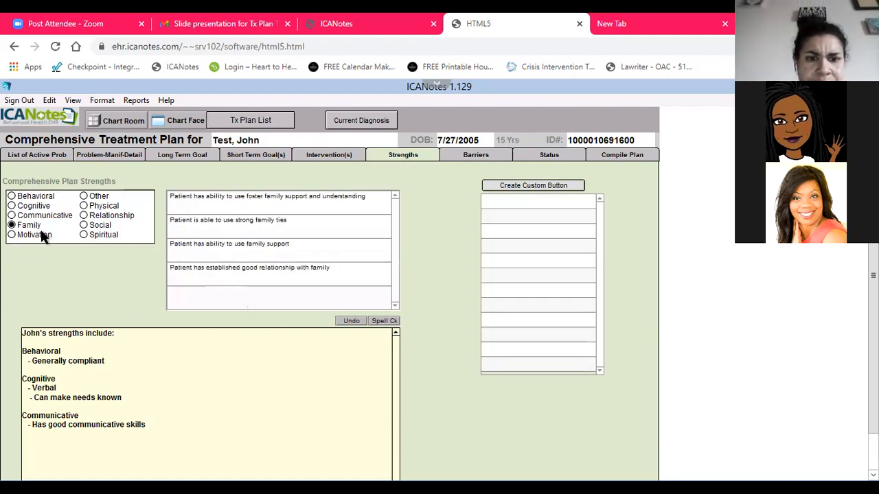
pyautogui.click(189, 255)
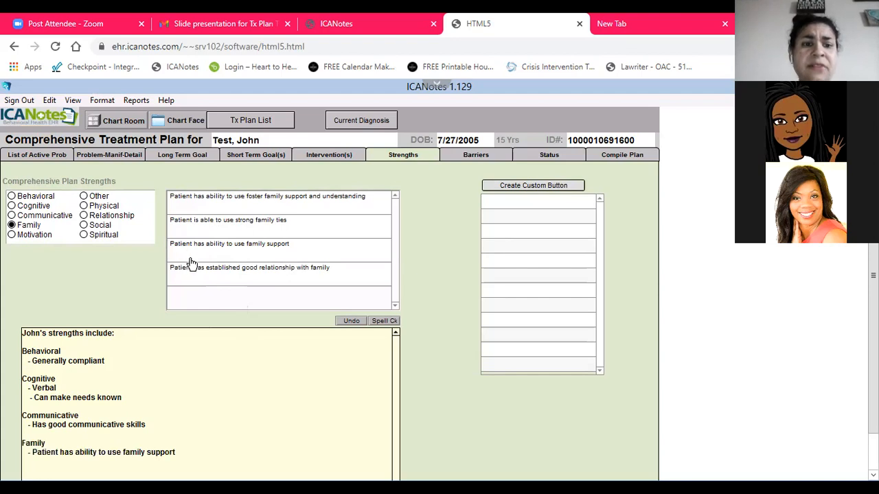
pyautogui.click(28, 236)
pyautogui.click(218, 206)
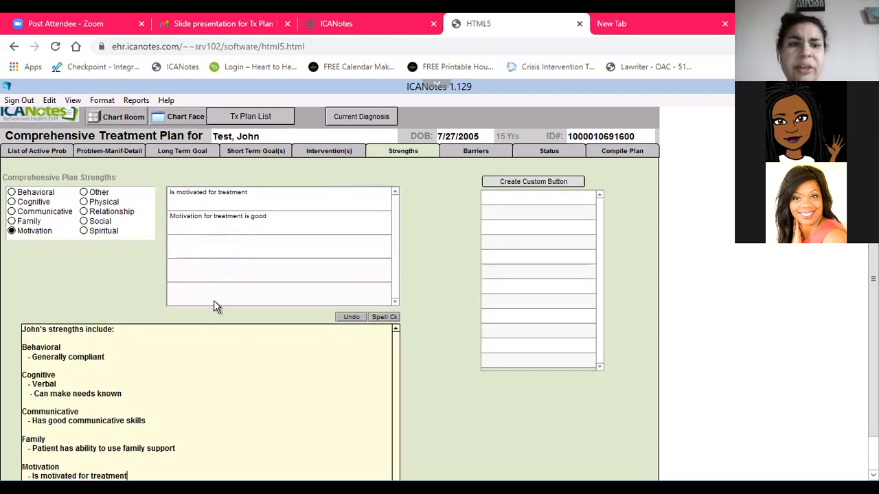
# Add the Physical strength "Is physically healthy" and the Social strength "Interacts well with others"
pyautogui.click(103, 204)
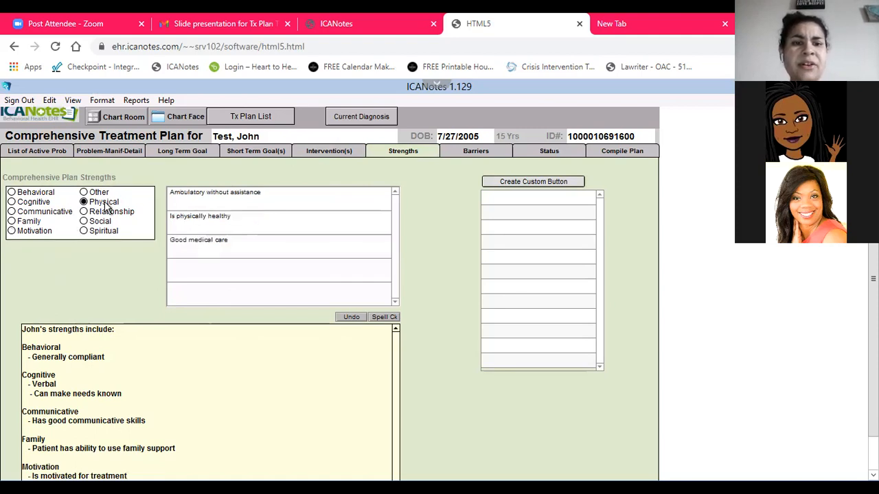
pyautogui.click(197, 229)
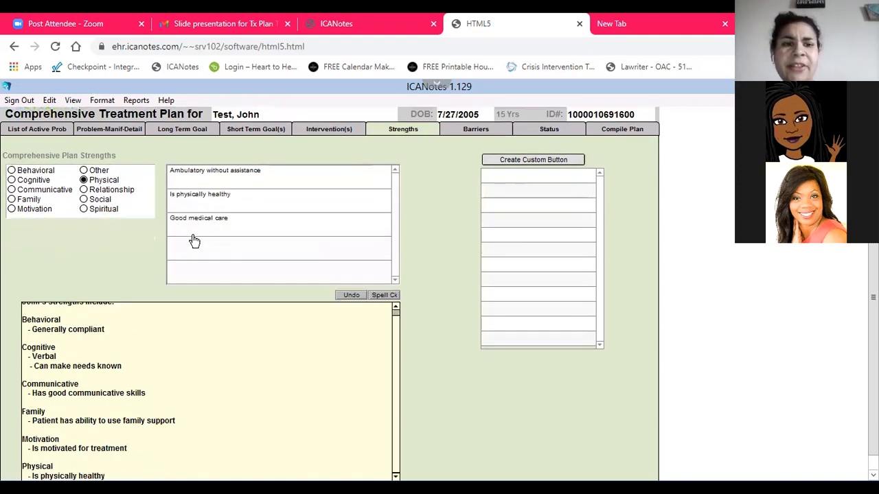
pyautogui.click(109, 200)
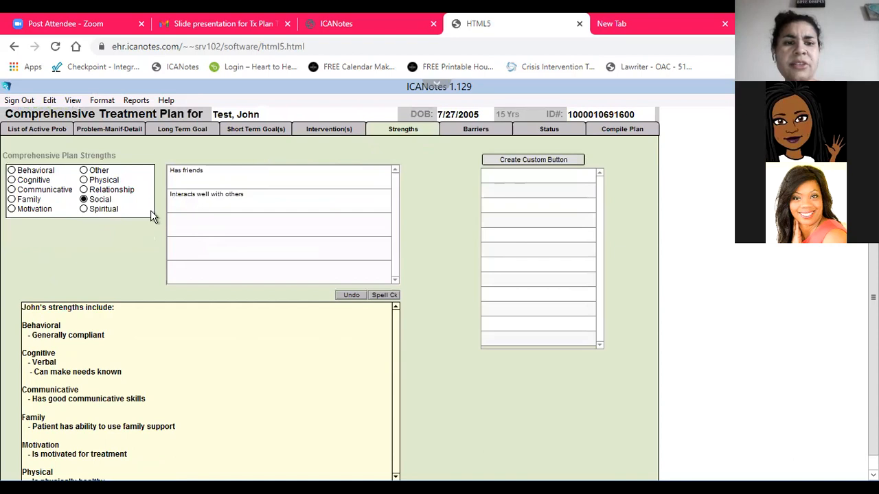
pyautogui.click(179, 210)
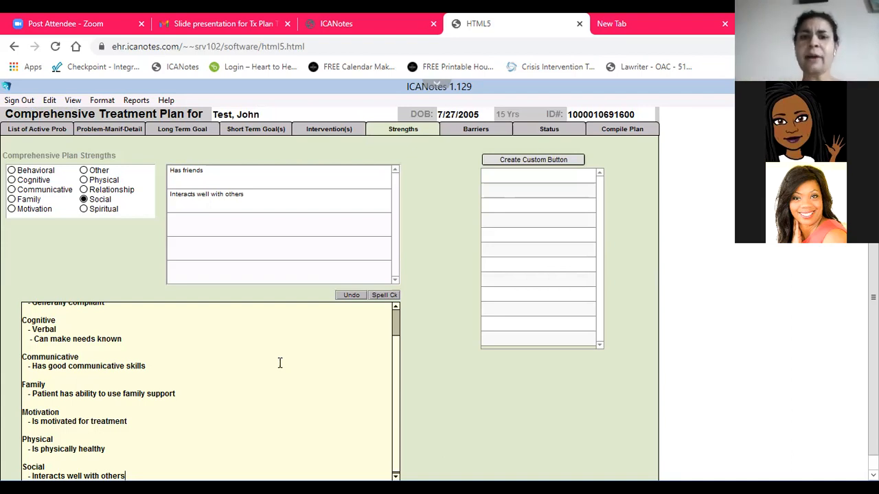
# In the plan's Barriers section, add Cognitive with "Instructions will be geared to level of patient's understanding" and Language with "Interpreter will be obtained as needed"
pyautogui.click(460, 133)
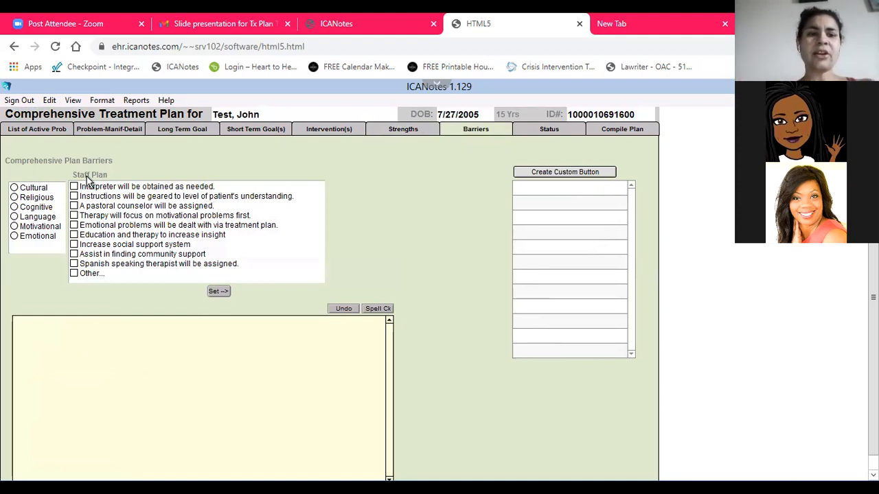
pyautogui.click(15, 208)
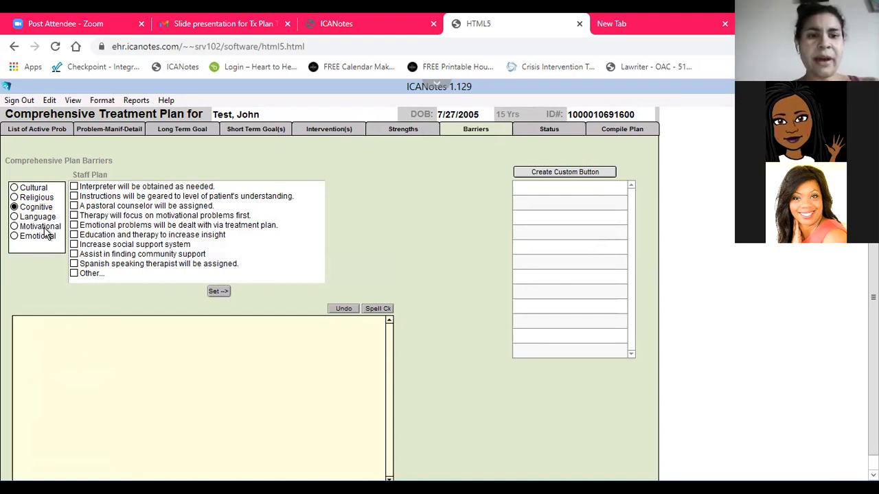
pyautogui.click(74, 197)
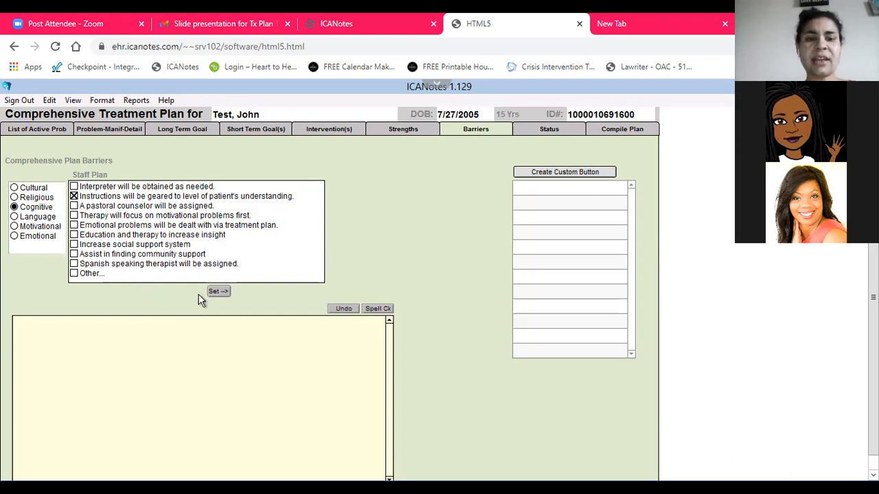
pyautogui.click(218, 293)
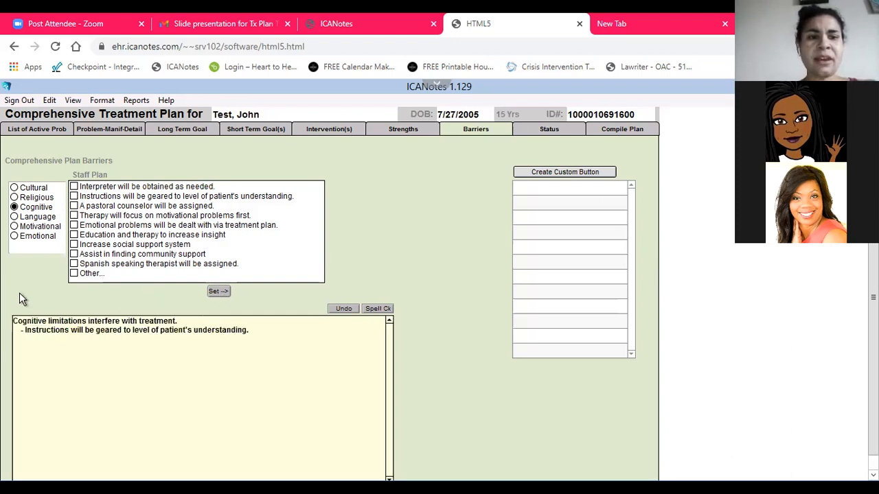
pyautogui.click(35, 217)
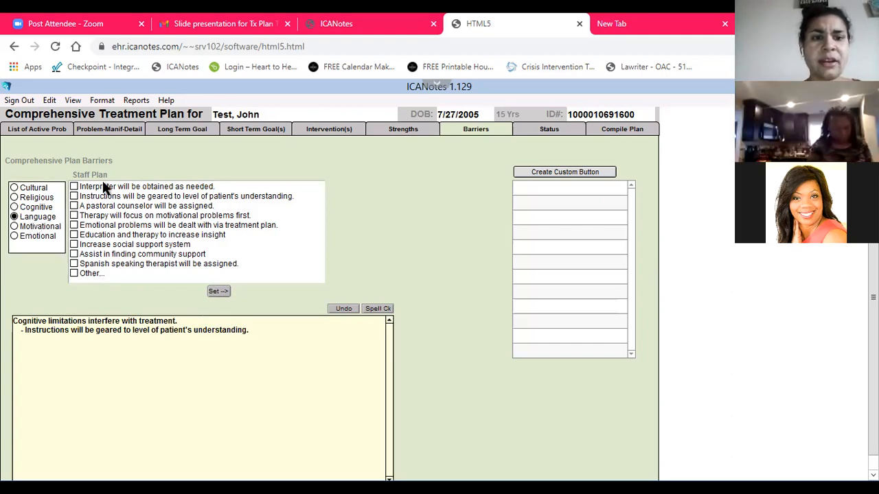
pyautogui.click(104, 189)
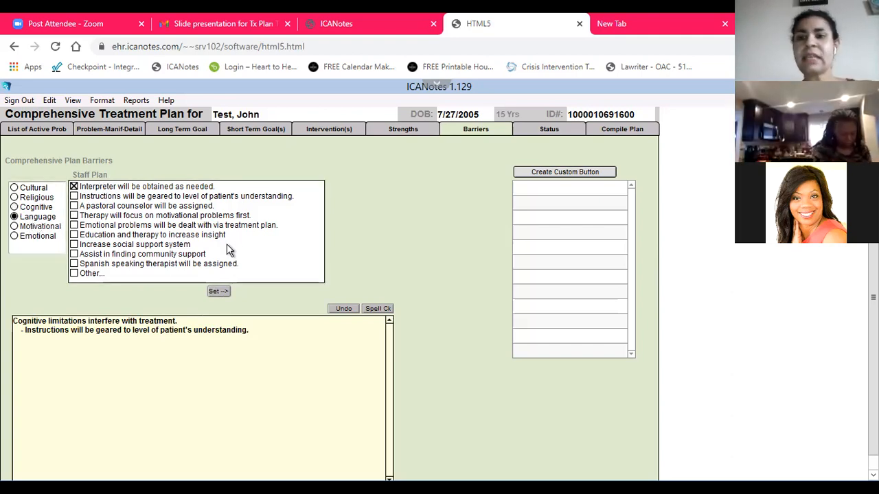
pyautogui.click(214, 292)
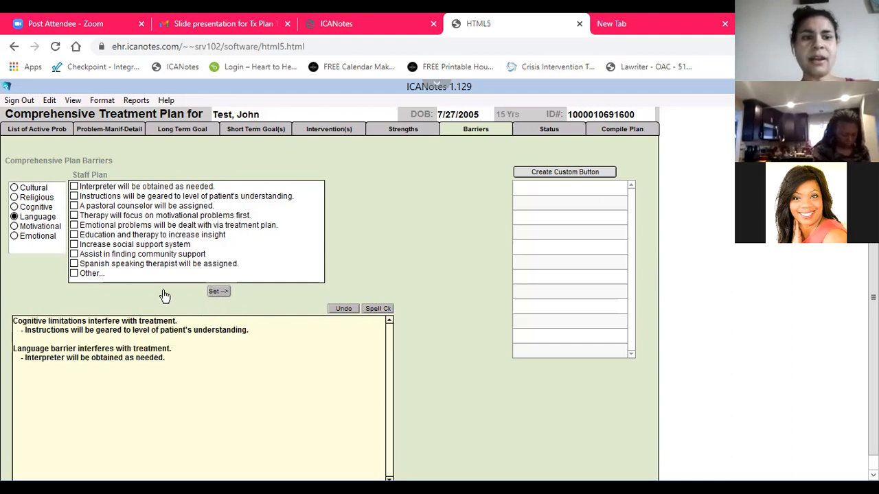
# Add the Emotional barrier with the staff plans "Increase social support system" and "Assist in finding community support"
pyautogui.click(39, 239)
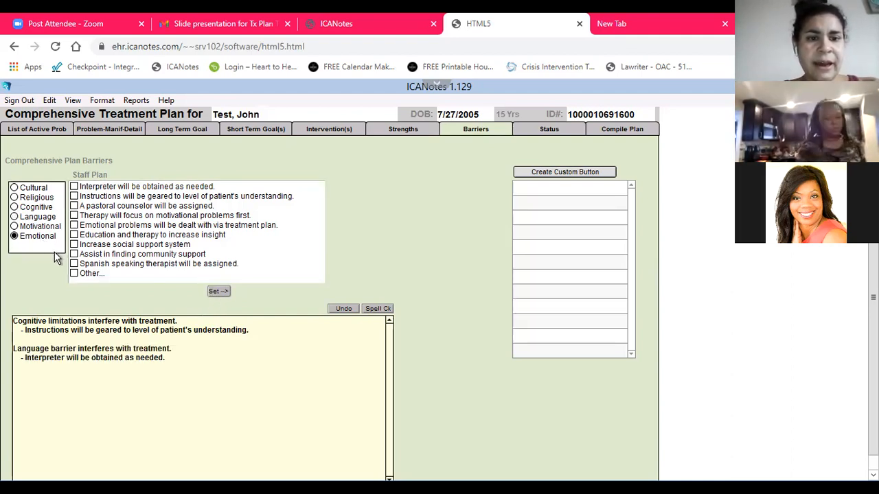
pyautogui.click(75, 245)
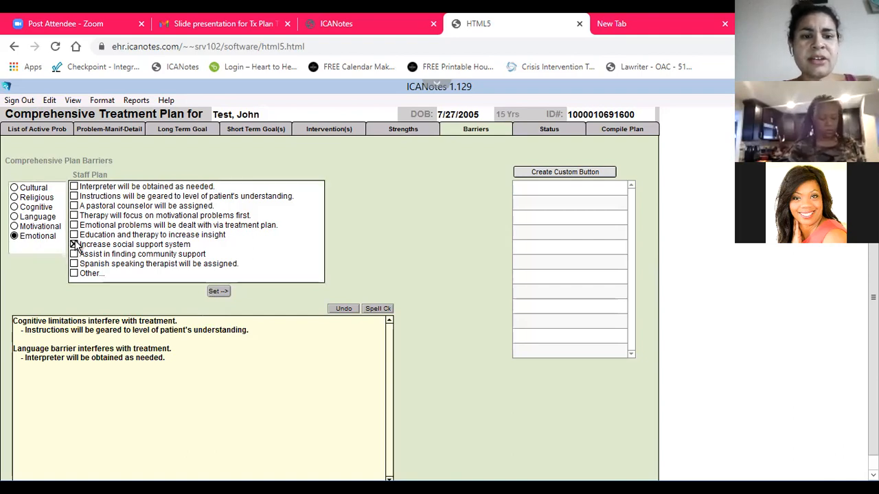
pyautogui.click(74, 255)
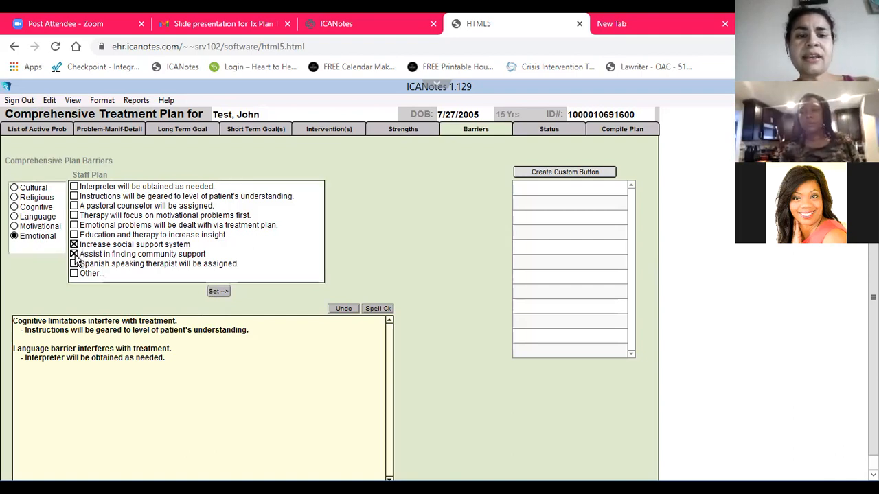
pyautogui.click(224, 292)
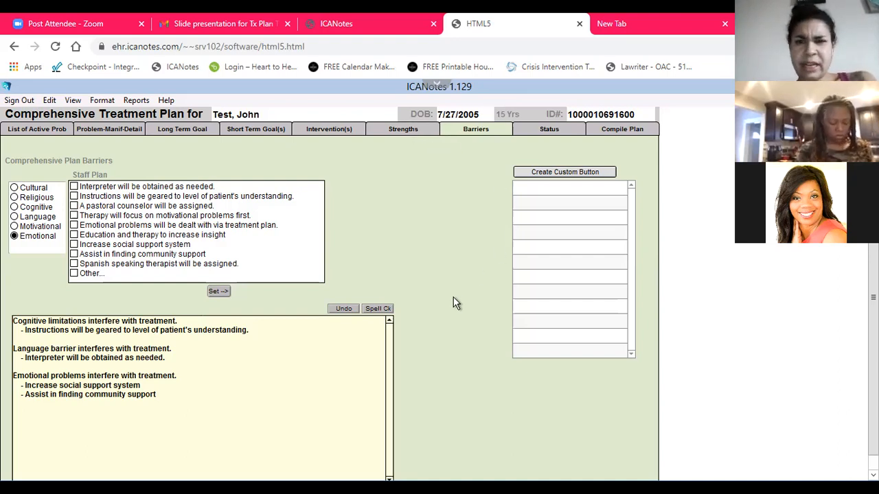
# In the plan's Status section, add the Initial Plan statements Face to face, Clinical Review and Medical Necessity to the status text
pyautogui.click(549, 130)
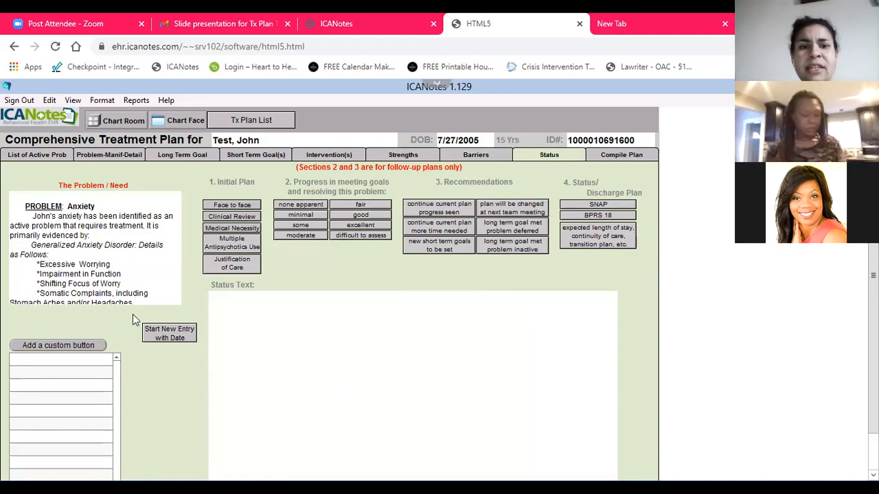
pyautogui.click(249, 207)
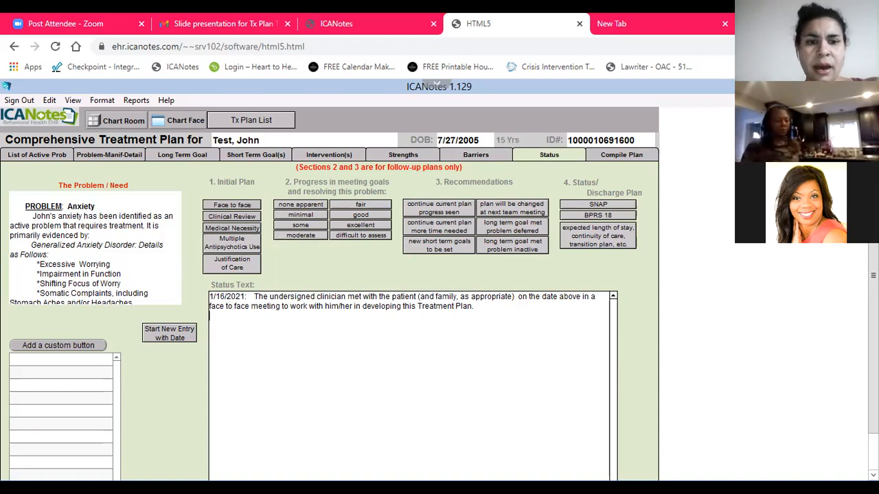
pyautogui.click(252, 217)
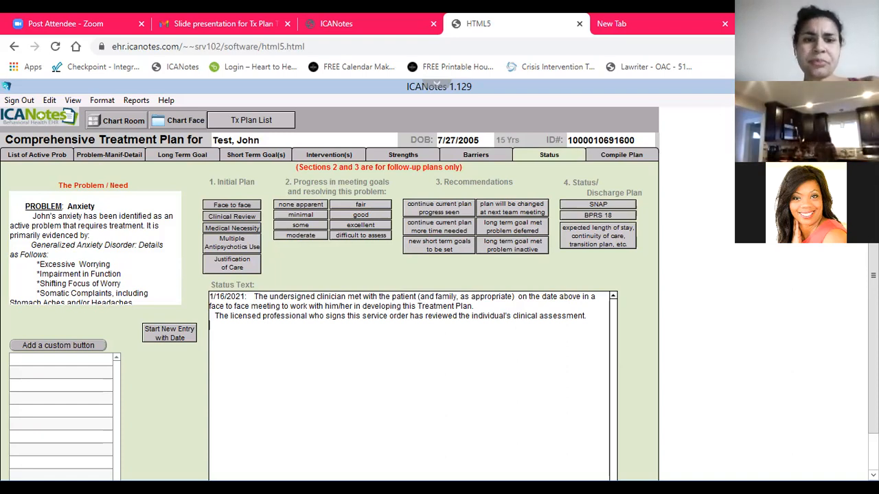
pyautogui.click(224, 231)
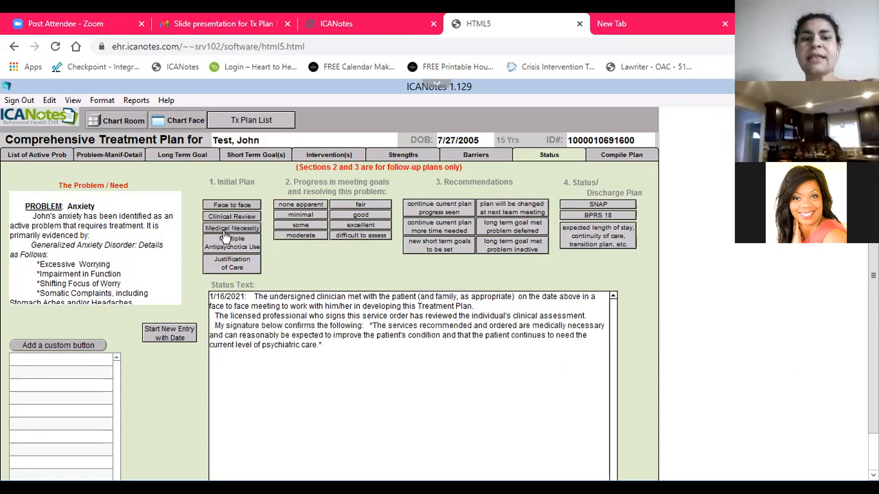
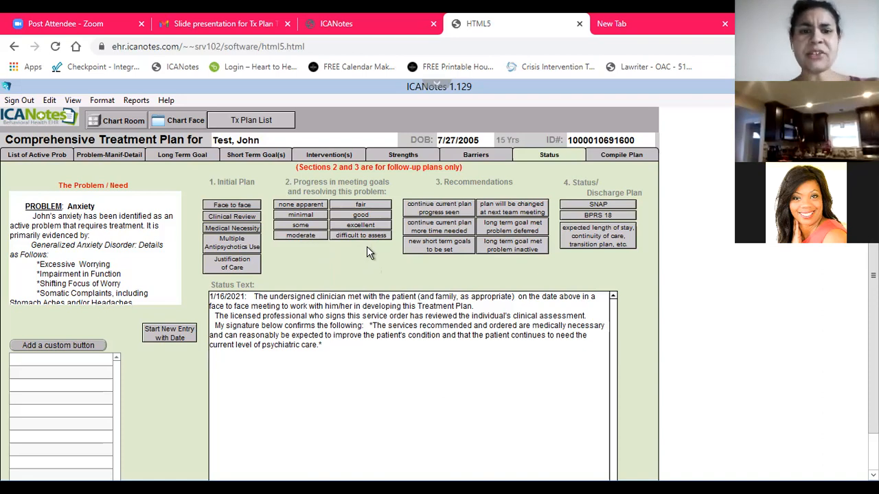
# Insert blank lines in the status text and add the progress statement "some" and the recommendation "continue current plan more time needed"
pyautogui.click(366, 341)
pyautogui.press('Return')
pyautogui.press('Return')
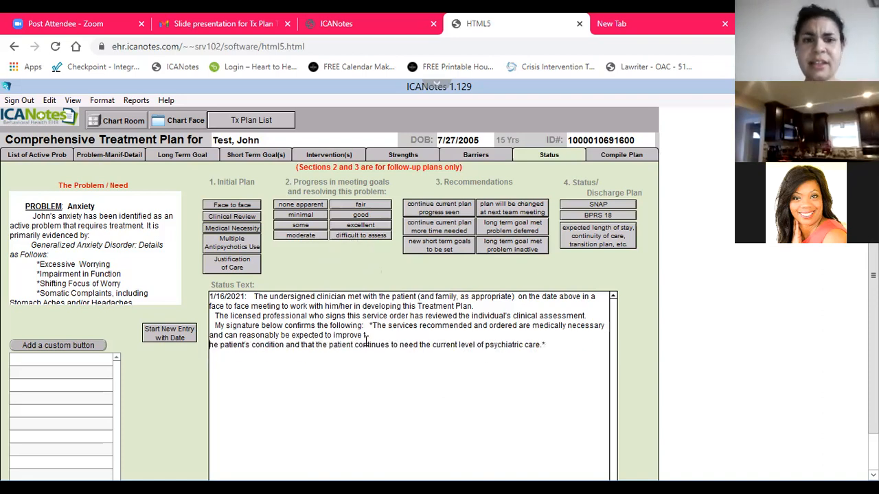
pyautogui.click(307, 226)
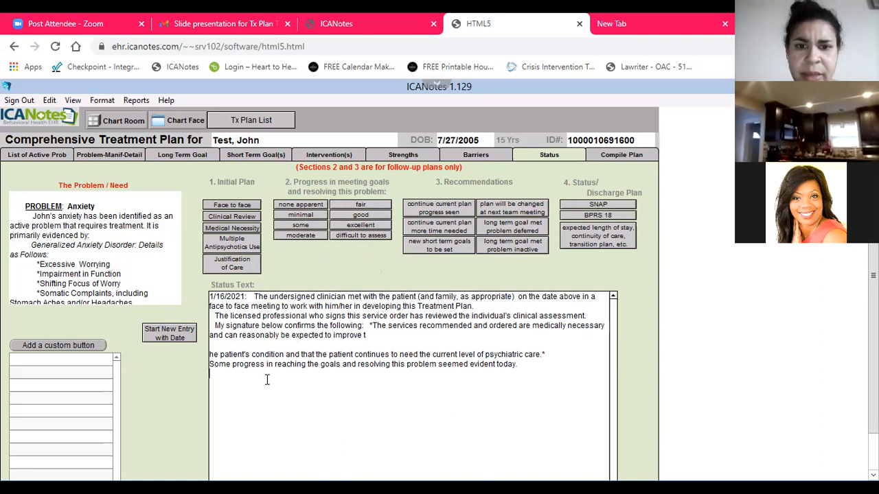
pyautogui.click(441, 229)
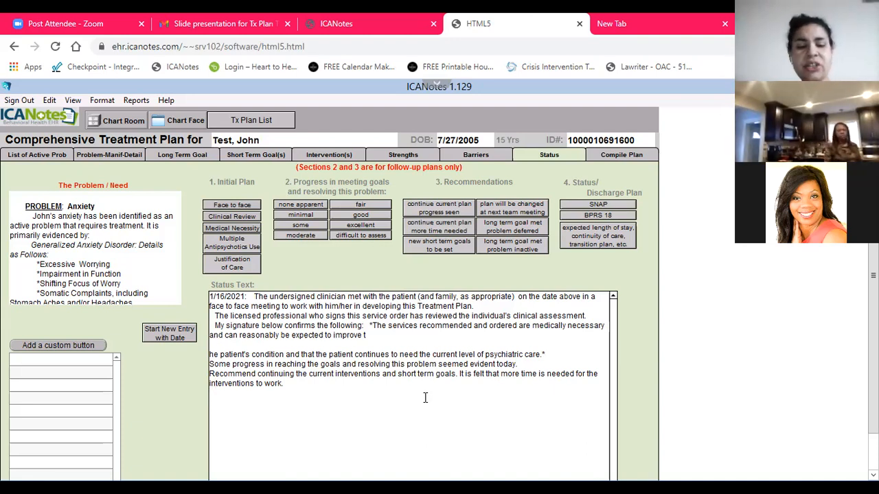
# Add to the status text that the client has identified several coping skills to reduce anxiety but still needs to learn to use them consistently
pyautogui.write('lient')
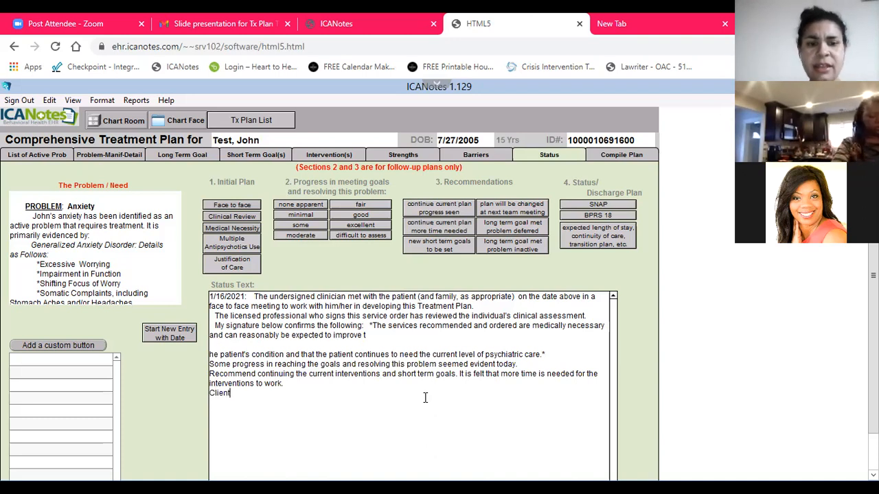
pyautogui.write(' has identif')
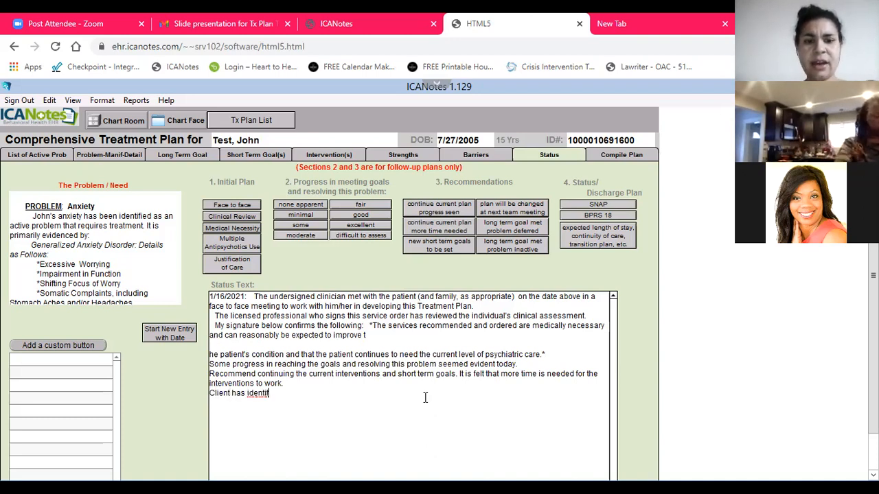
pyautogui.write('ied several copin')
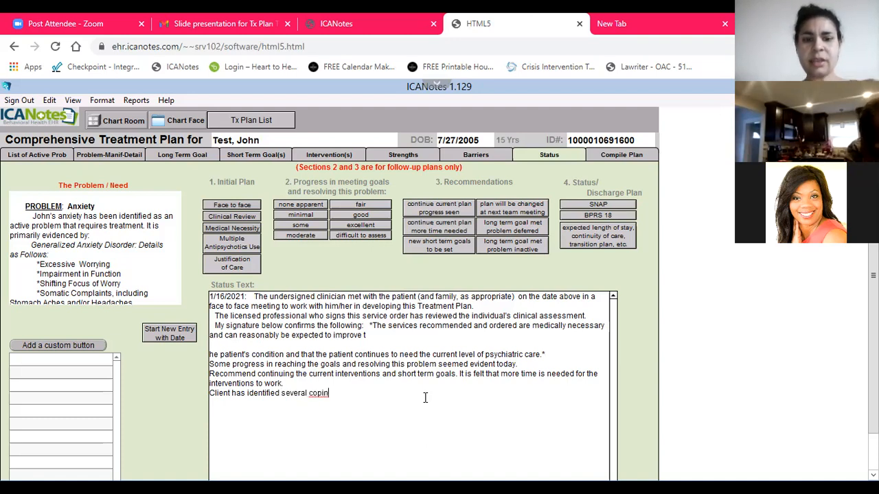
pyautogui.write('g skills that an')
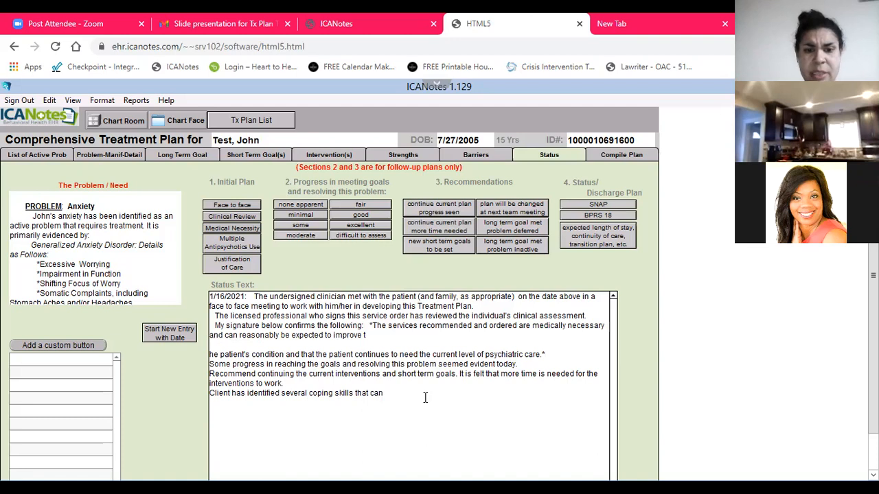
pyautogui.write('blem')
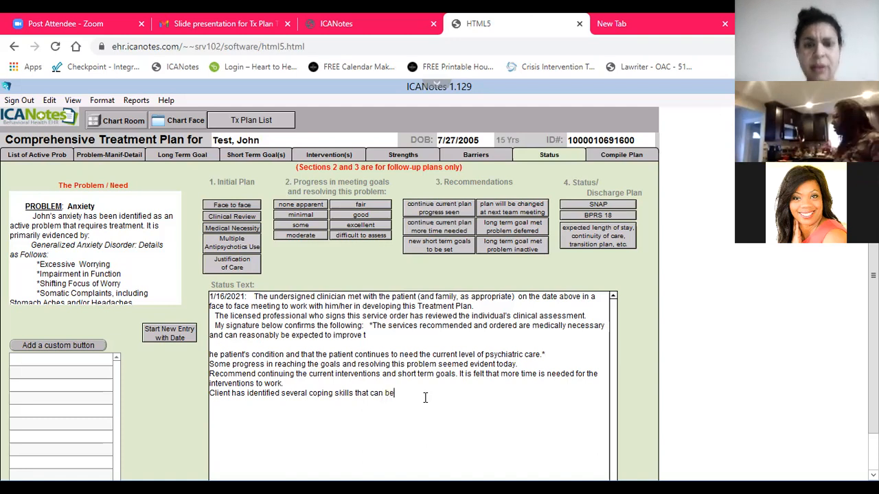
pyautogui.write(' se')
pyautogui.press('BackSpace')
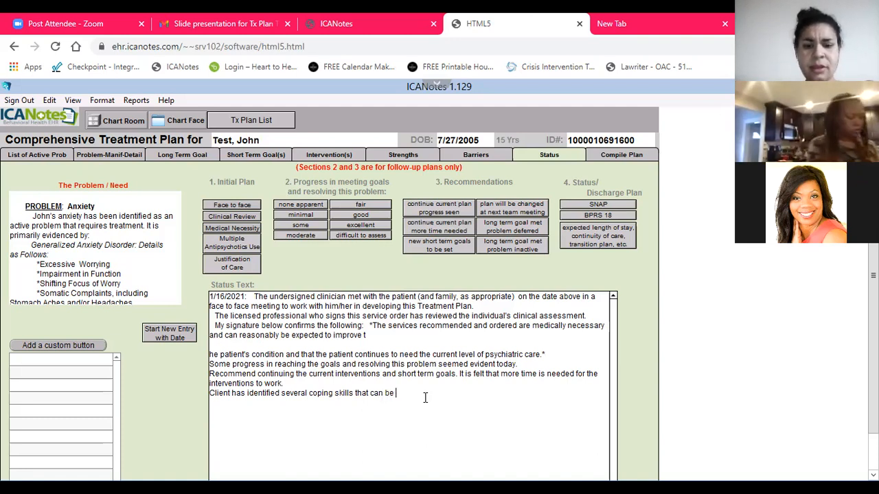
pyautogui.write('ed to redic')
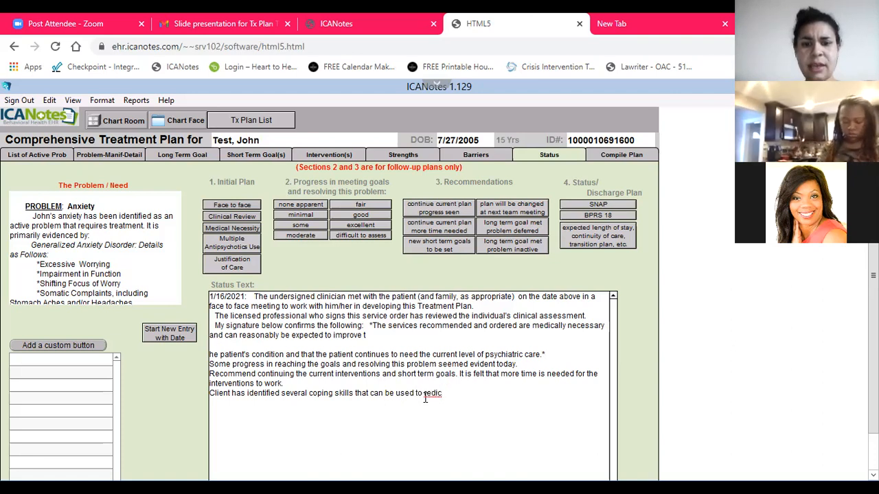
pyautogui.press('BackSpace')
pyautogui.write('uice anxiety, but still needs to learn to se')
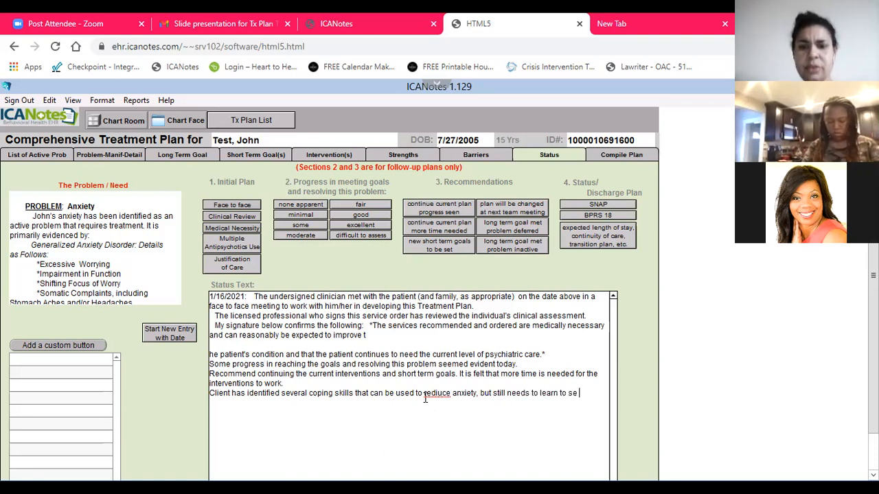
pyautogui.write(' them consistneyly.')
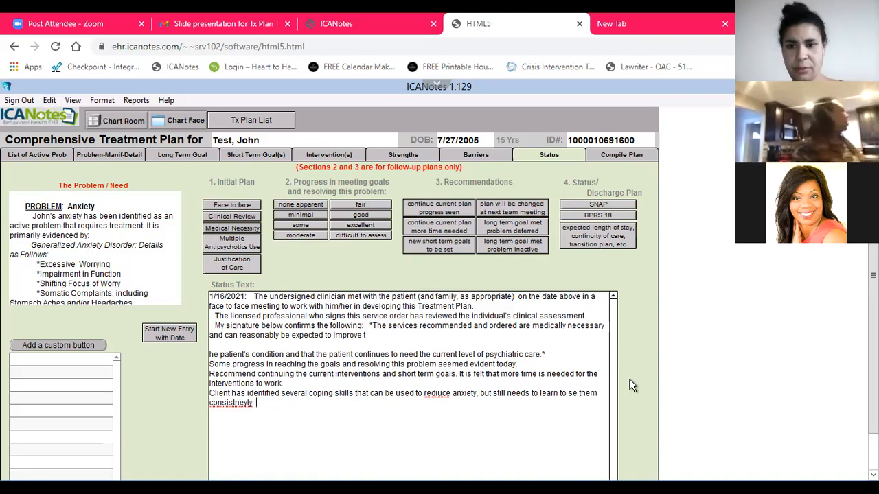
# In the plan's Compile Plan section, set the type of meeting to Other with the description "Interim Treatment Plan Udate"
pyautogui.click(621, 156)
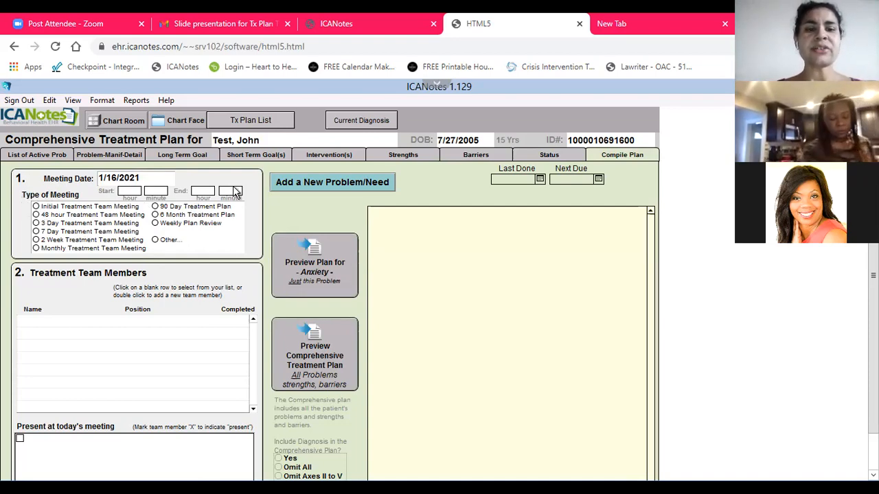
pyautogui.click(156, 240)
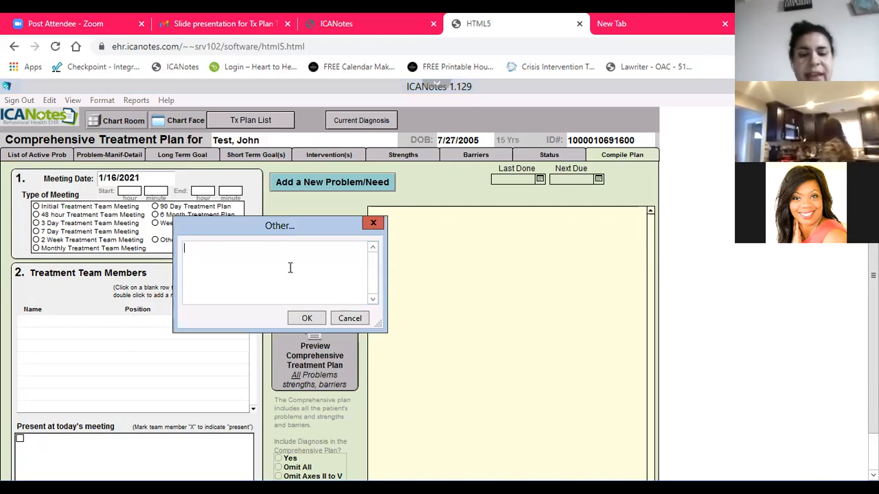
pyautogui.write('Interim Treatment')
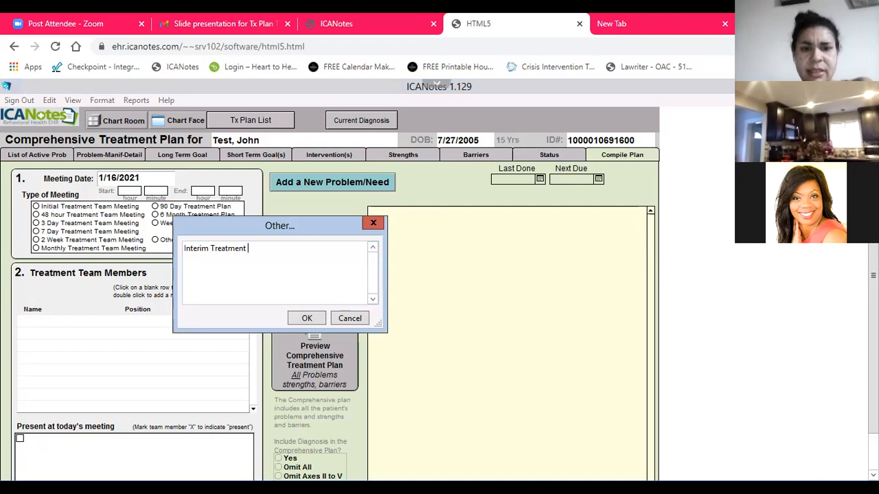
pyautogui.write(' Plan Udate')
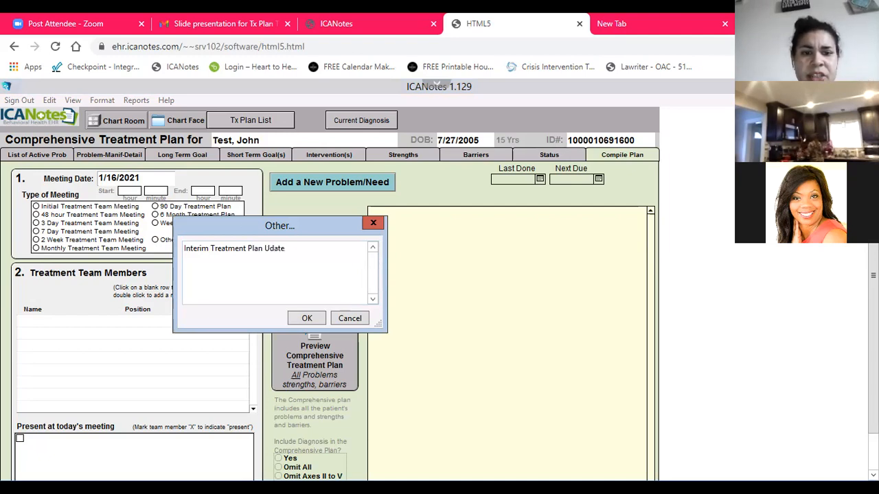
pyautogui.click(302, 319)
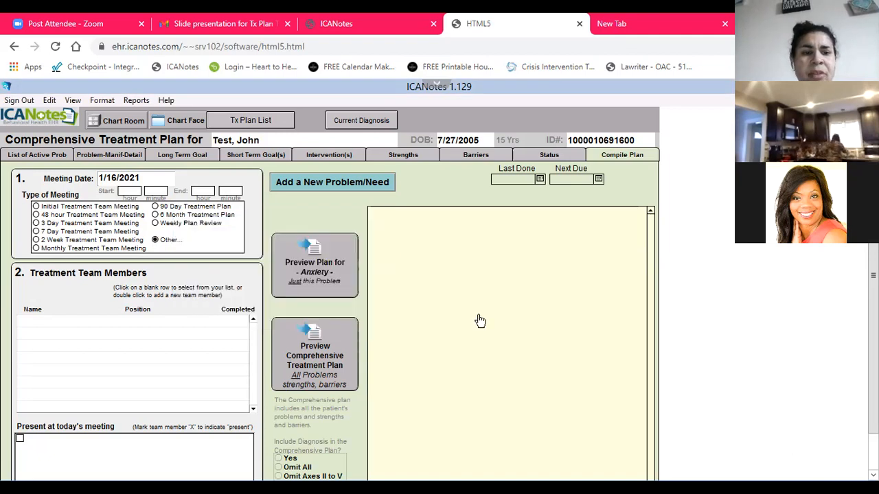
# Add the LISW-S staff member as the first treatment team member with the position QMHS
pyautogui.click(50, 320)
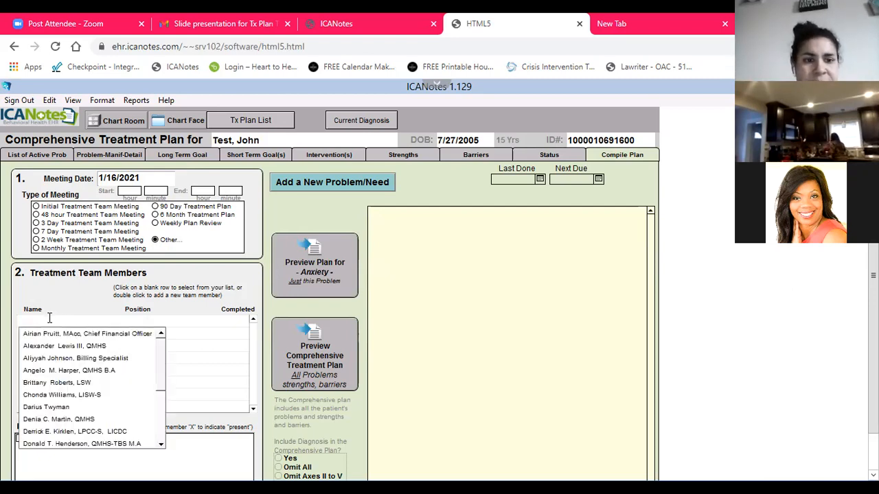
pyautogui.click(86, 396)
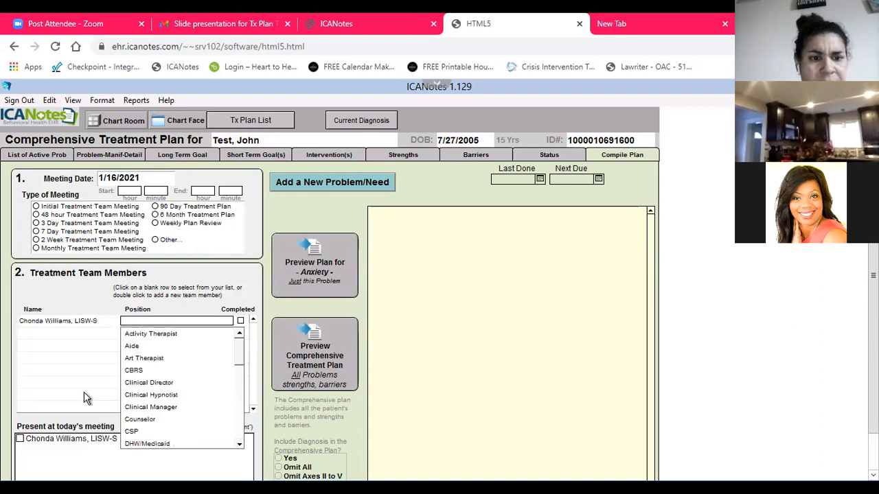
pyautogui.click(152, 321)
pyautogui.write('QMHS')
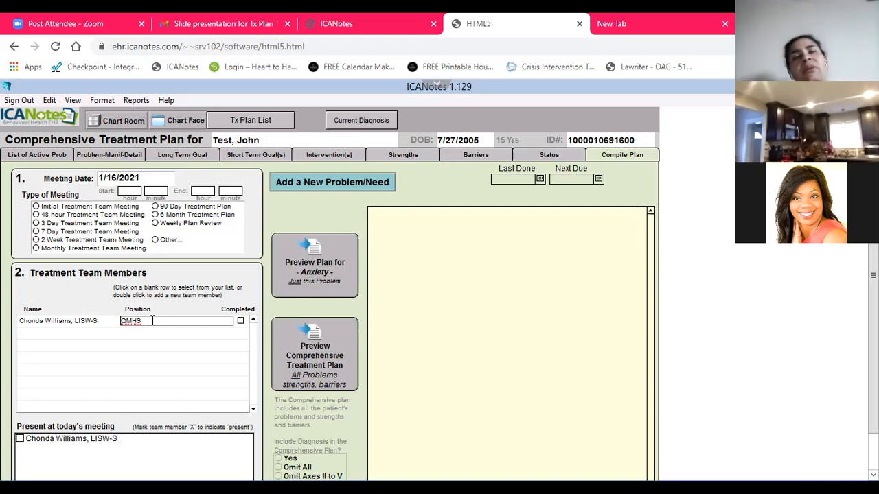
# Add a QMHS staff member as the second treatment team member with the position TBS
pyautogui.click(62, 333)
pyautogui.scroll(-2, 81, 398)
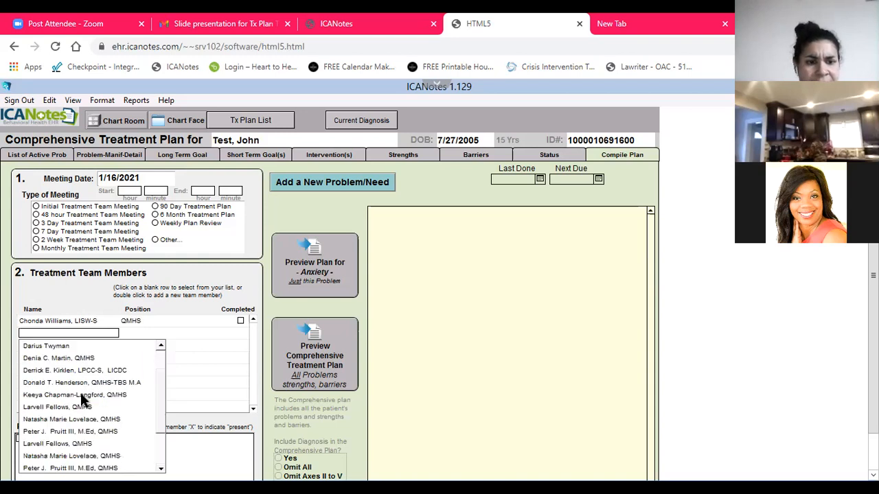
pyautogui.scroll(-1, 81, 399)
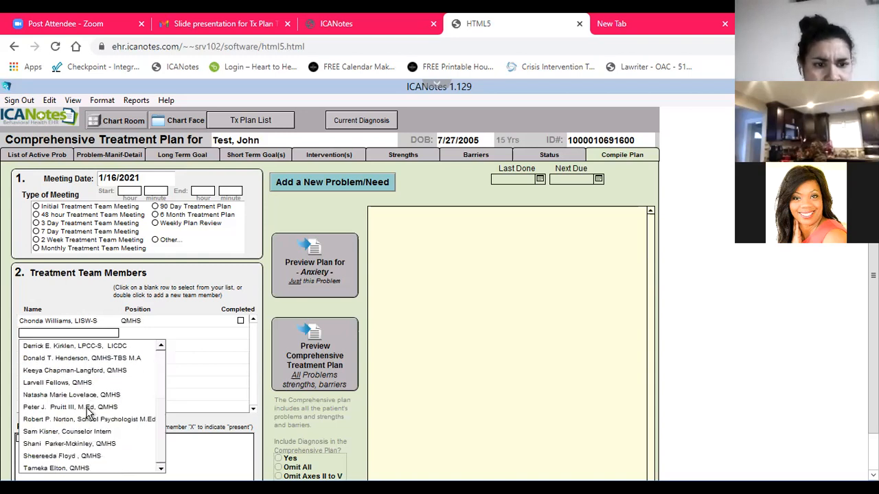
pyautogui.click(92, 371)
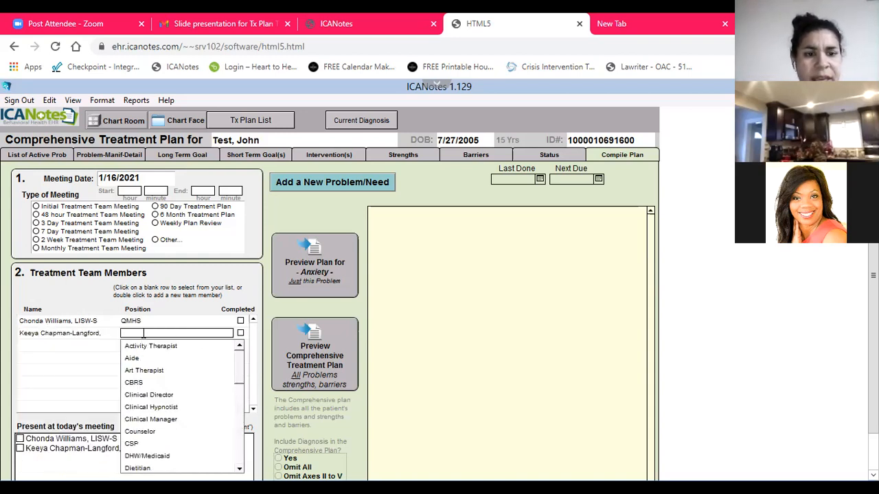
pyautogui.click(143, 333)
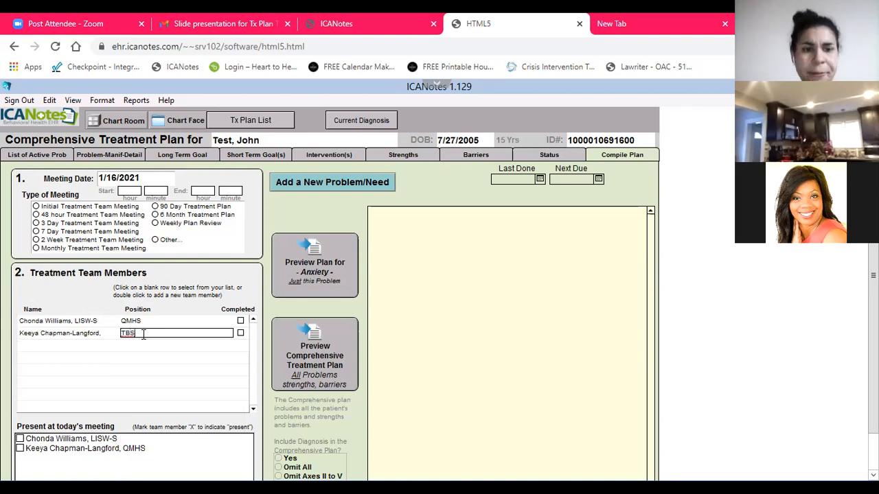
# Add the patient to the treatment team by entering the patient's full name with the position Client
pyautogui.click(58, 347)
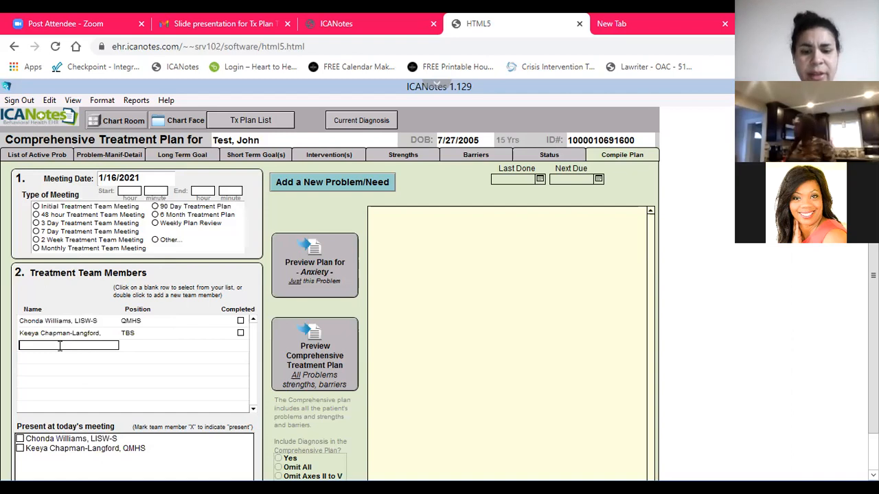
pyautogui.write('Johhn Tes')
pyautogui.press('BackSpace')
pyautogui.press('BackSpace')
pyautogui.press('BackSpace')
pyautogui.press('BackSpace')
pyautogui.press('BackSpace')
pyautogui.press('BackSpace')
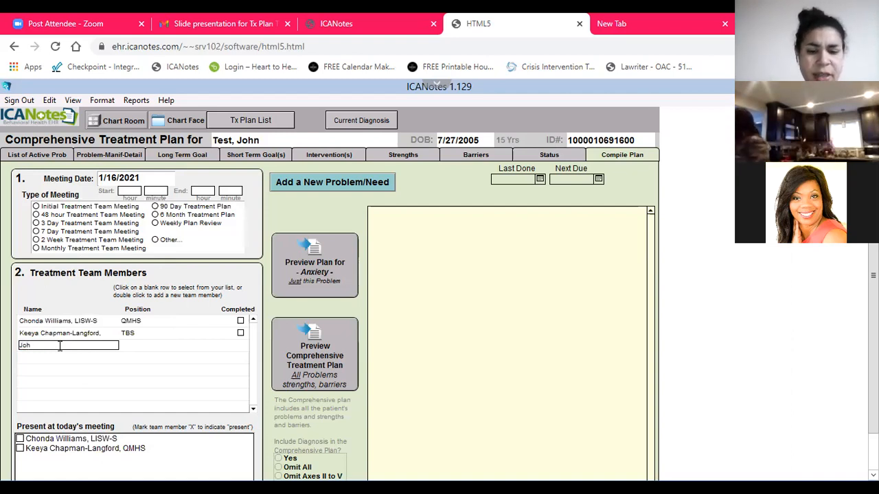
pyautogui.write('n Test')
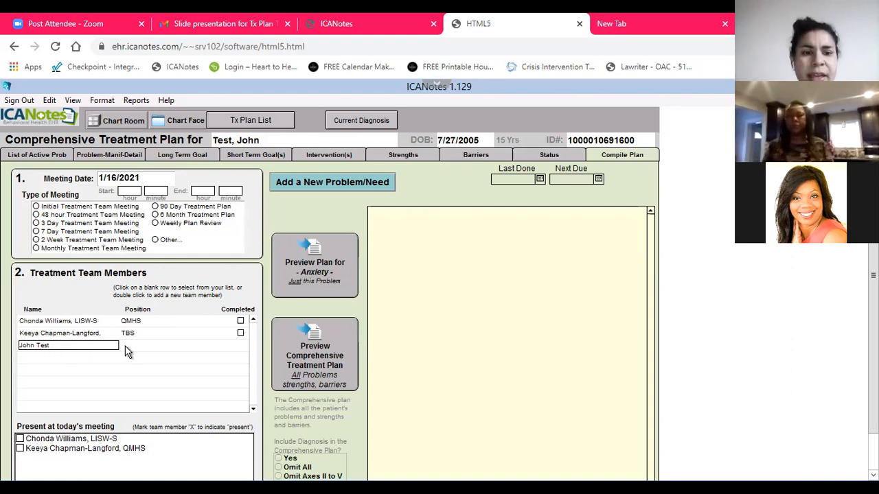
pyautogui.press('Tab')
pyautogui.write('Client')
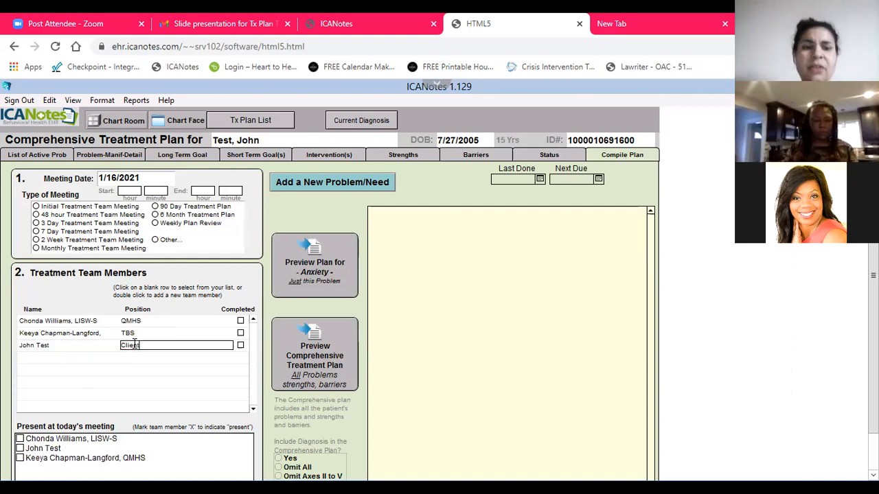
# Add the patient's mother to the treatment team with the position Mother, and mark the LISW-S team member as completed
pyautogui.doubleClick(42, 357)
pyautogui.write('Mrs')
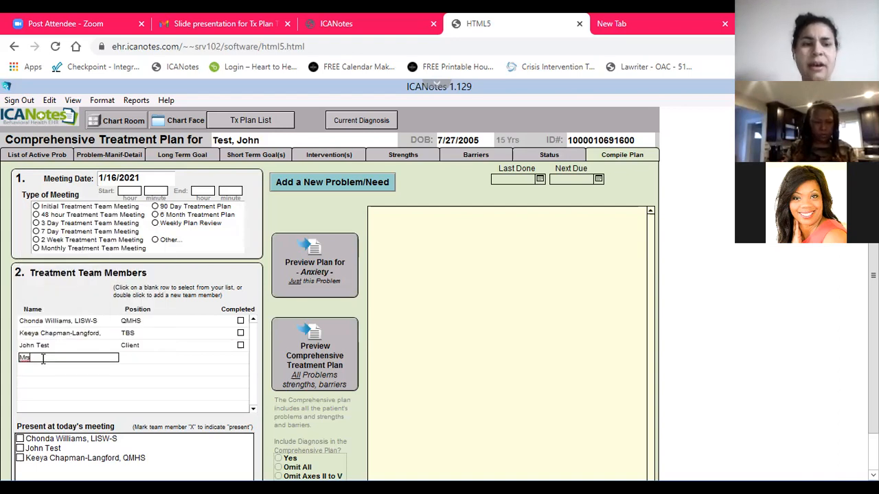
pyautogui.write('. Test')
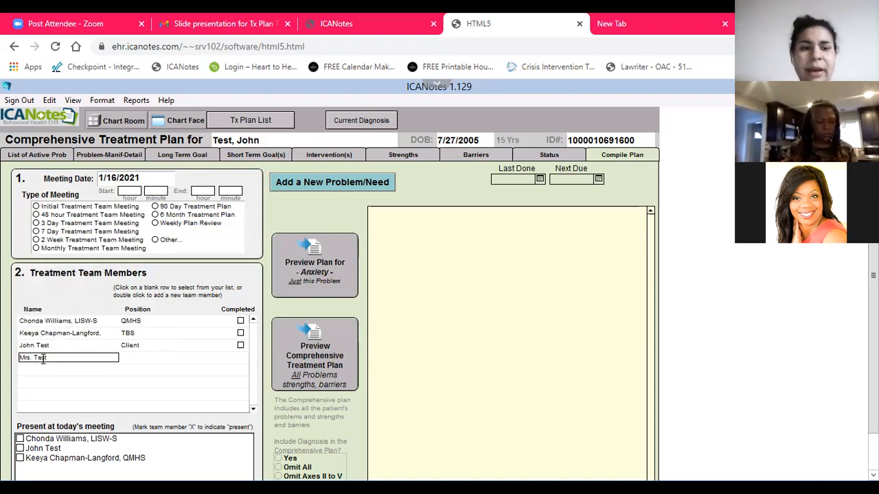
pyautogui.click(153, 352)
pyautogui.click(154, 355)
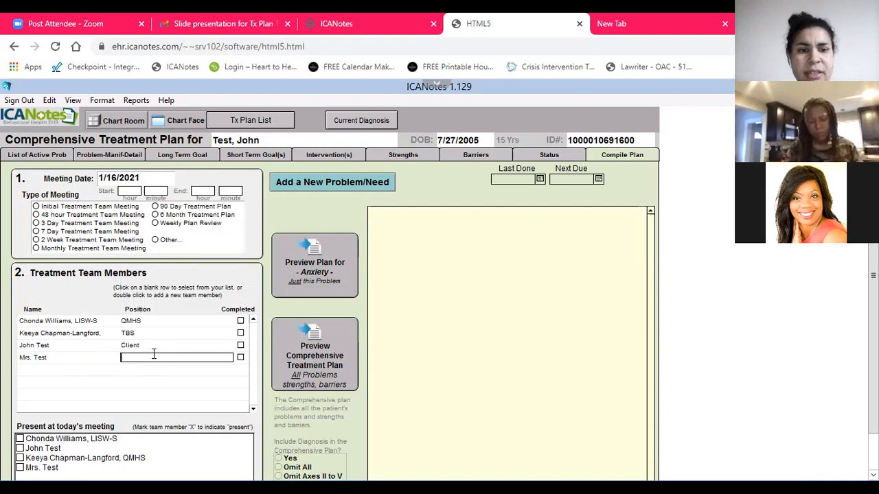
pyautogui.click(142, 370)
pyautogui.click(147, 359)
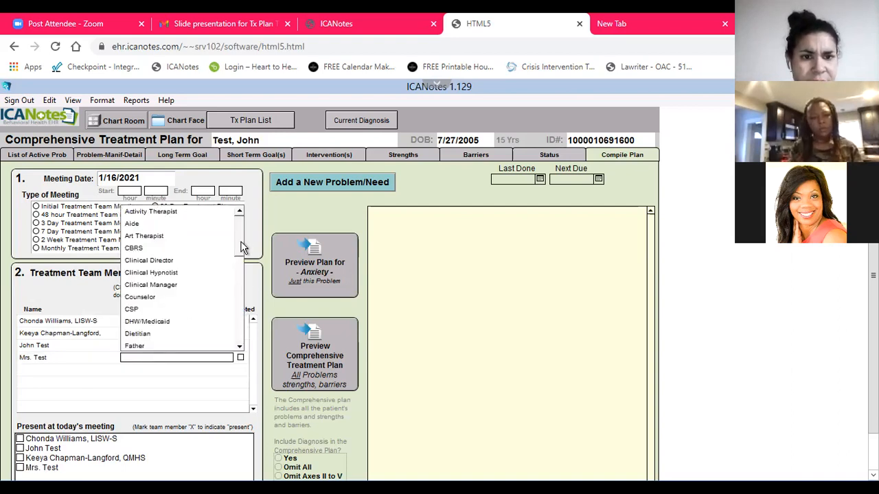
pyautogui.moveTo(239, 244); pyautogui.dragTo(235, 290)
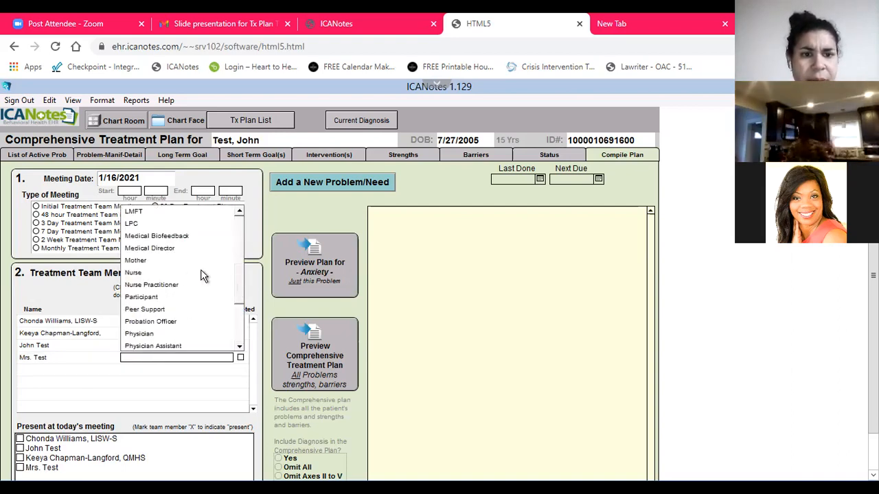
pyautogui.click(165, 253)
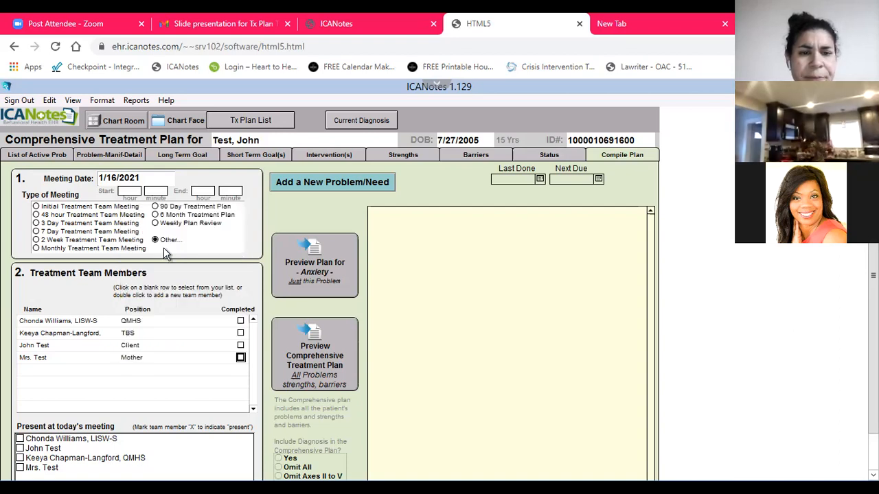
pyautogui.click(240, 322)
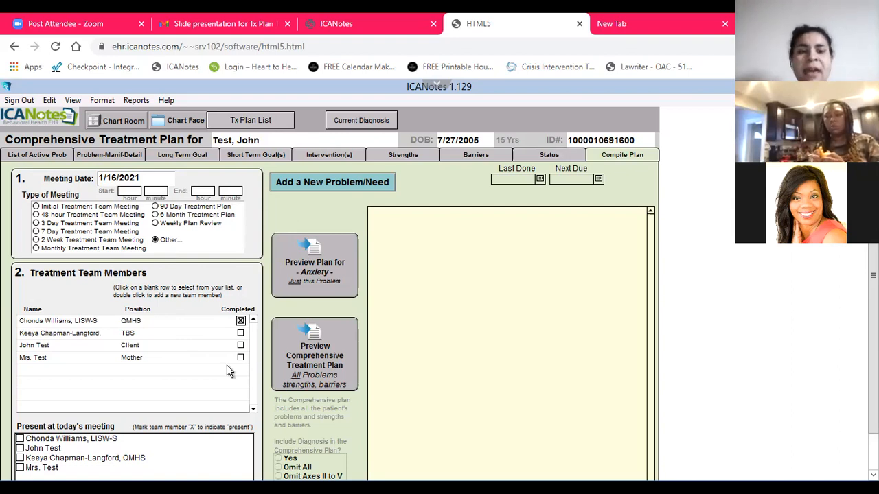
# Mark the LISW-S staff member, the client and the mother as present at today's meeting, and include diagnosis but not medications in the comprehensive plan
pyautogui.scroll(-1, 296, 310)
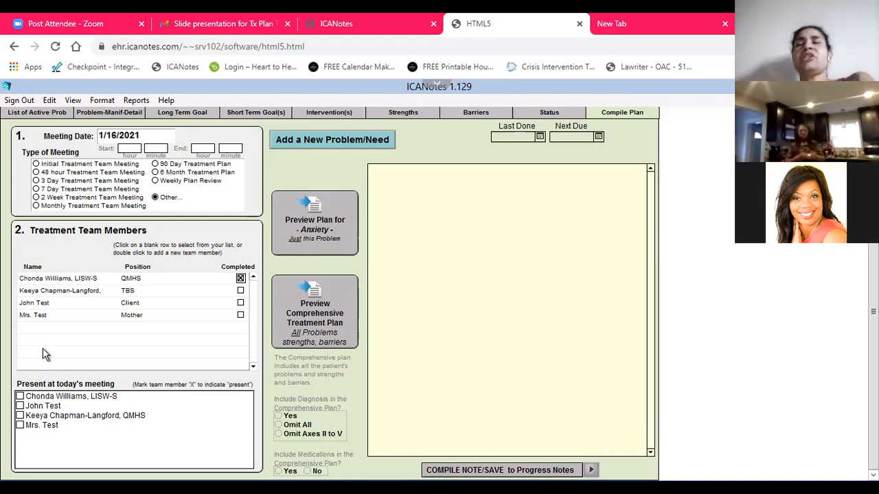
pyautogui.click(19, 396)
pyautogui.click(20, 405)
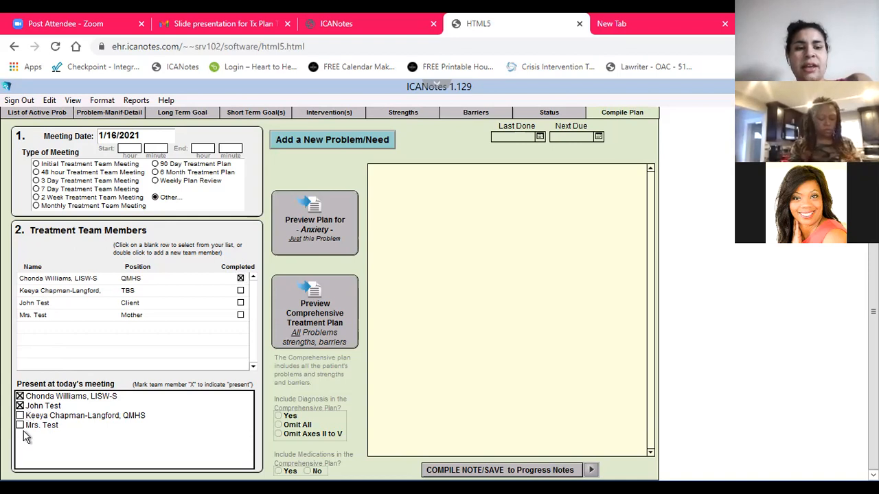
pyautogui.click(21, 426)
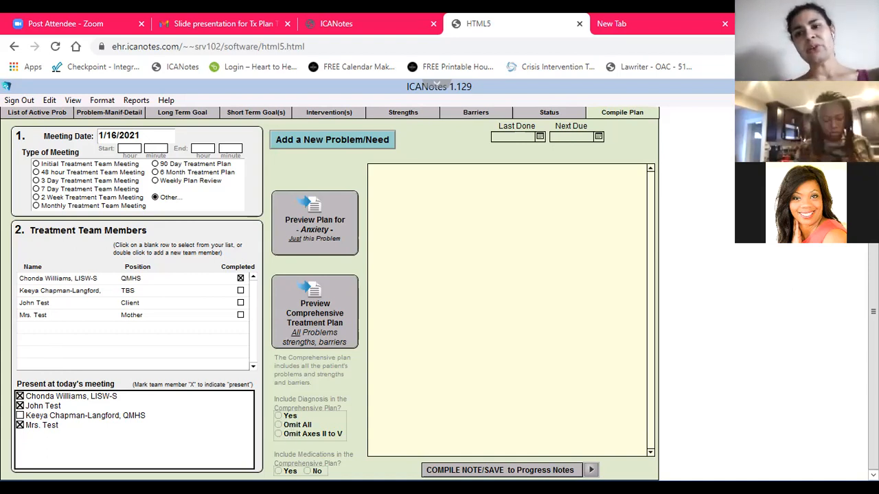
pyautogui.click(284, 416)
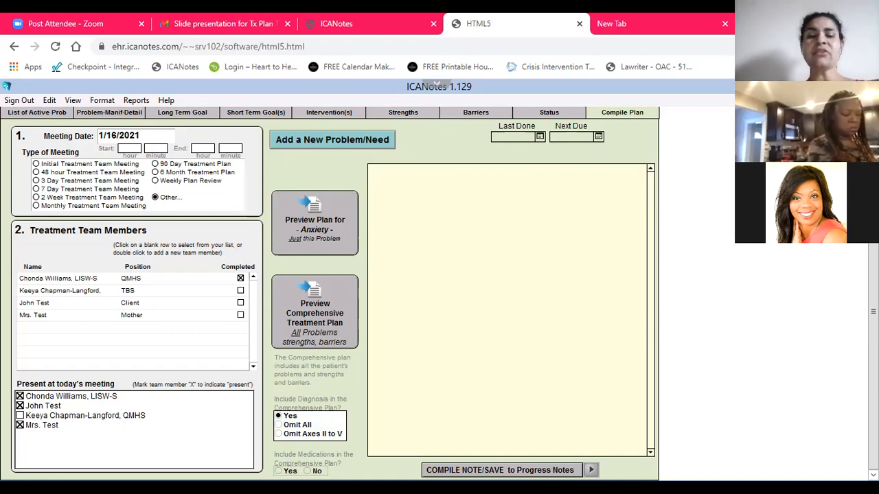
pyautogui.click(309, 471)
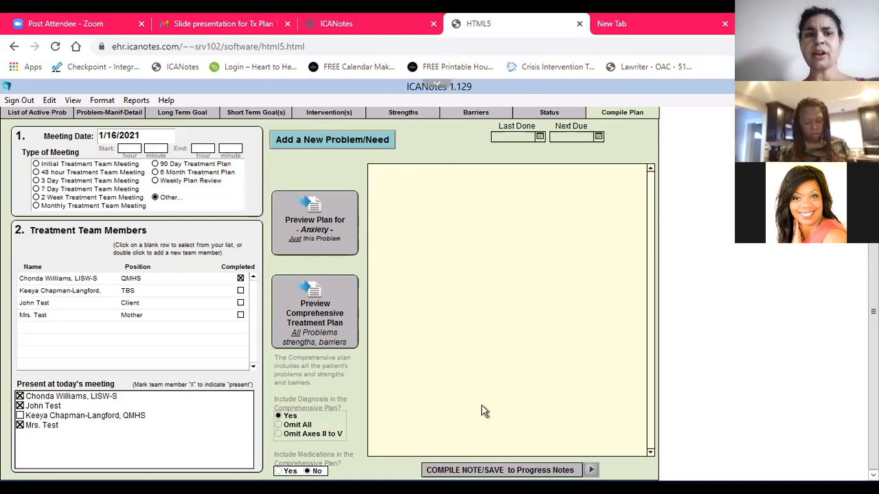
# Add a Depressed Mood problem manifested by Depressed Mood with details Experienced Daily, Present All the Time, Excessive or Inappropriate Guilt and Observed by Others
pyautogui.click(36, 114)
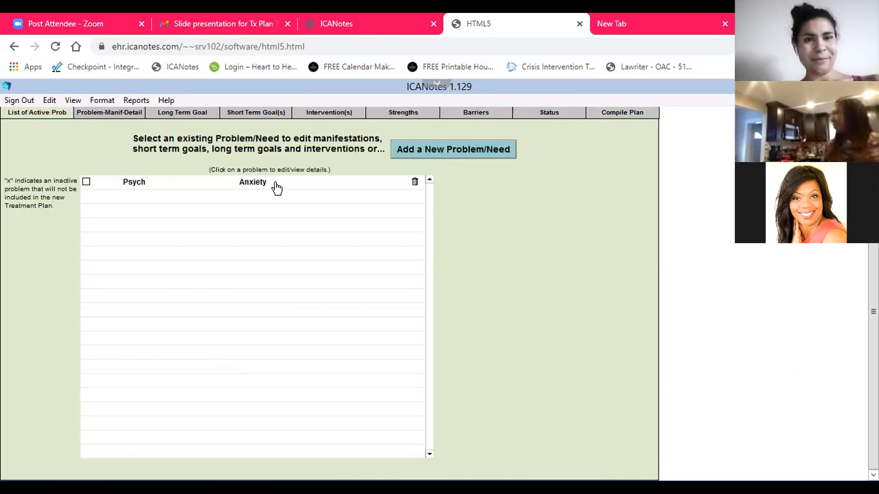
pyautogui.click(471, 151)
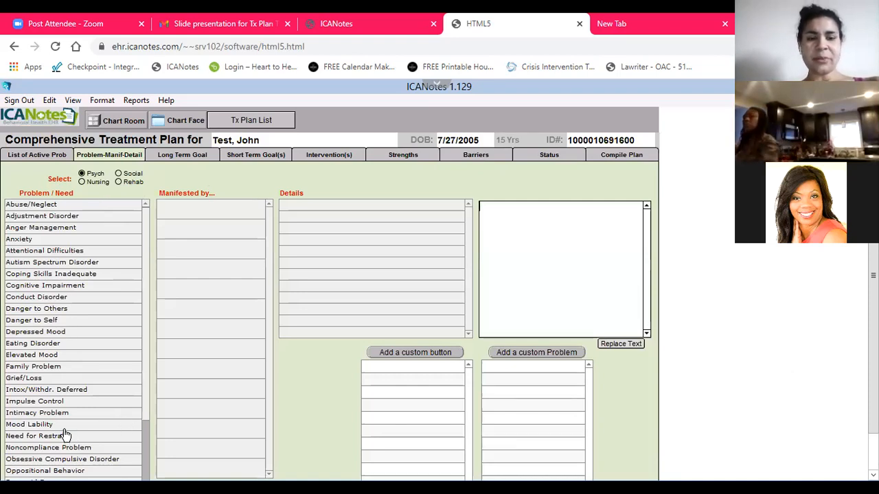
pyautogui.click(21, 332)
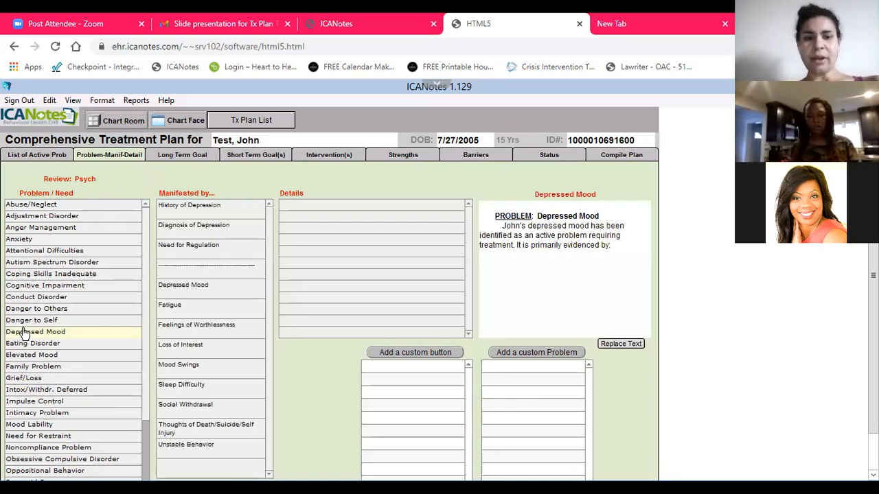
pyautogui.click(180, 291)
pyautogui.click(302, 250)
pyautogui.click(310, 309)
pyautogui.click(331, 229)
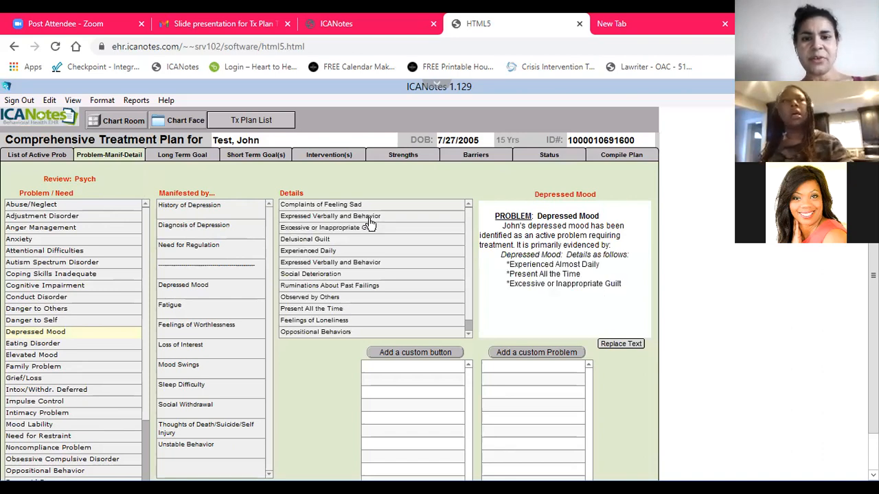
pyautogui.click(379, 298)
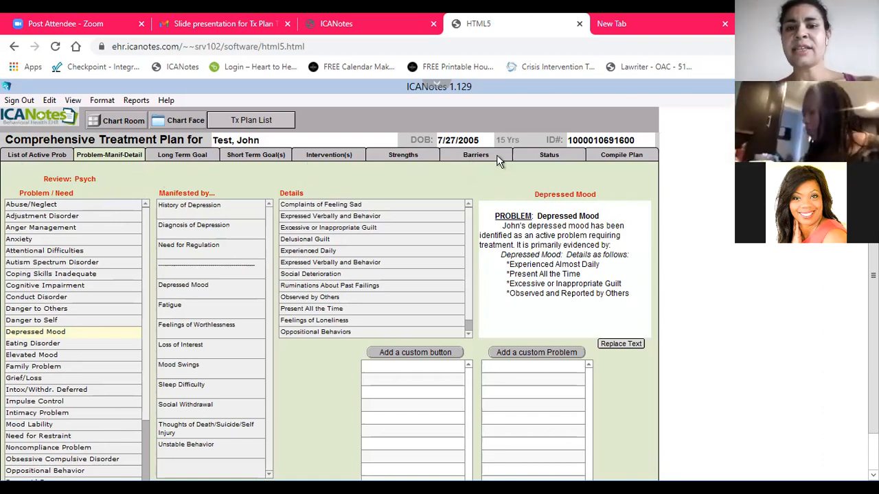
# Set the plan's Last Done date to 1/16/2021 and its Next Due date to 7/16/2021
pyautogui.click(621, 156)
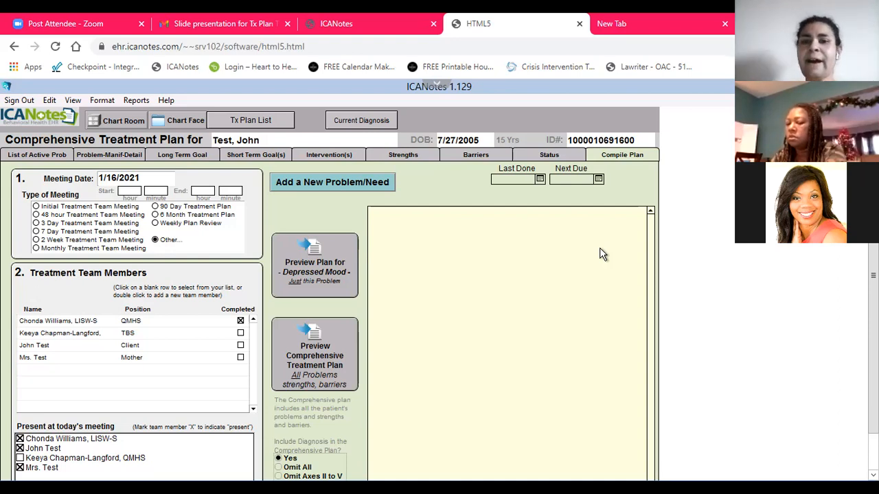
pyautogui.click(541, 180)
pyautogui.click(535, 242)
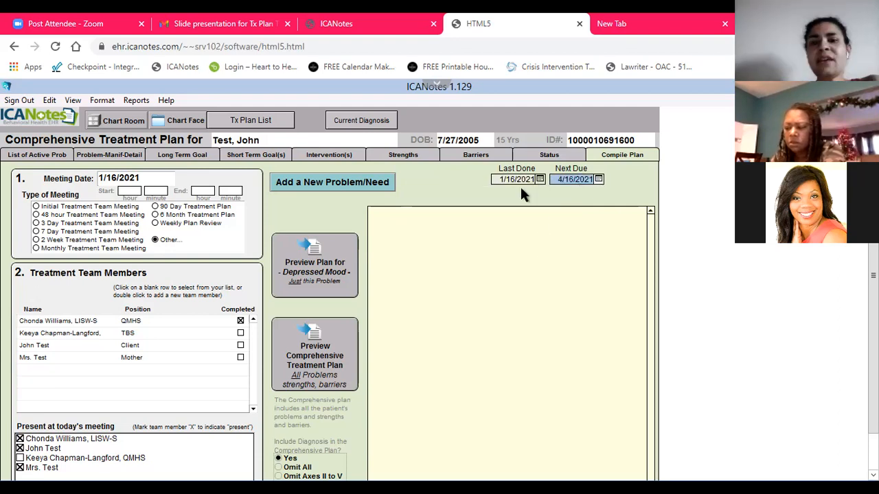
pyautogui.click(599, 180)
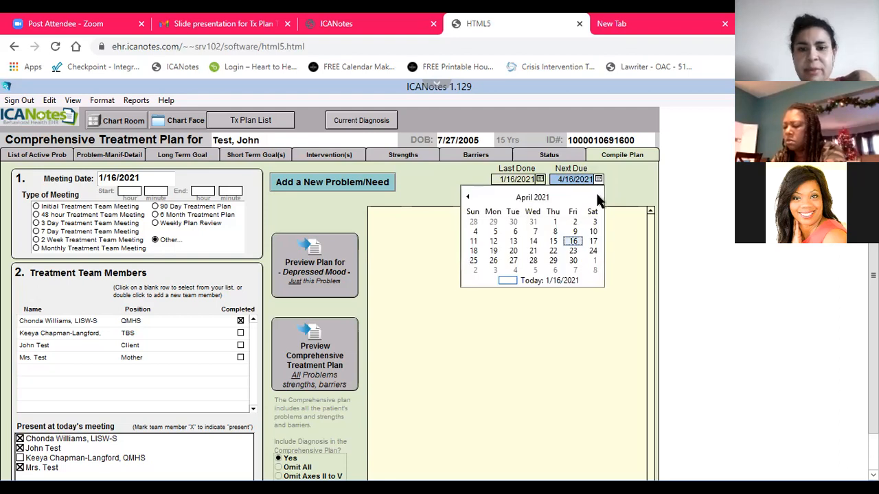
pyautogui.click(597, 197)
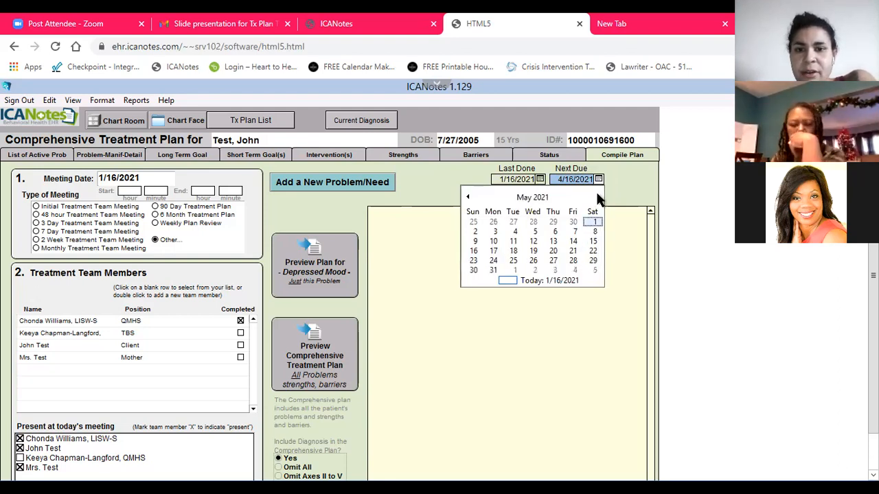
pyautogui.click(598, 197)
pyautogui.click(597, 197)
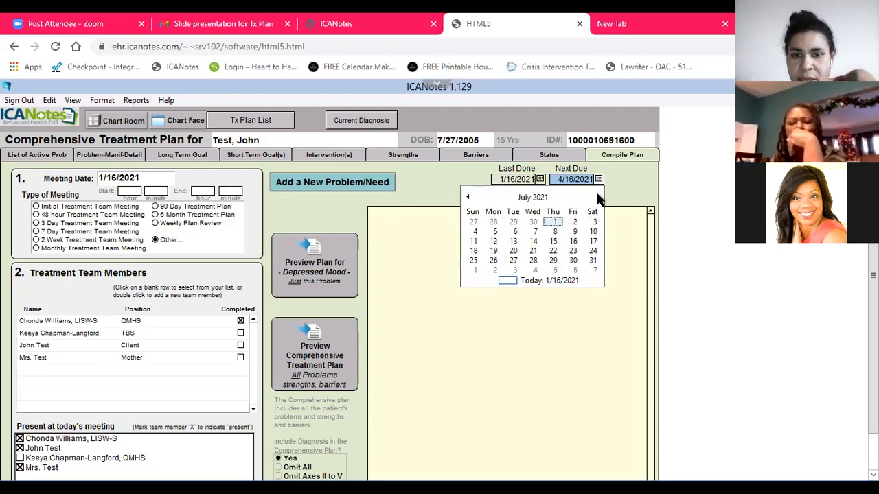
pyautogui.click(573, 242)
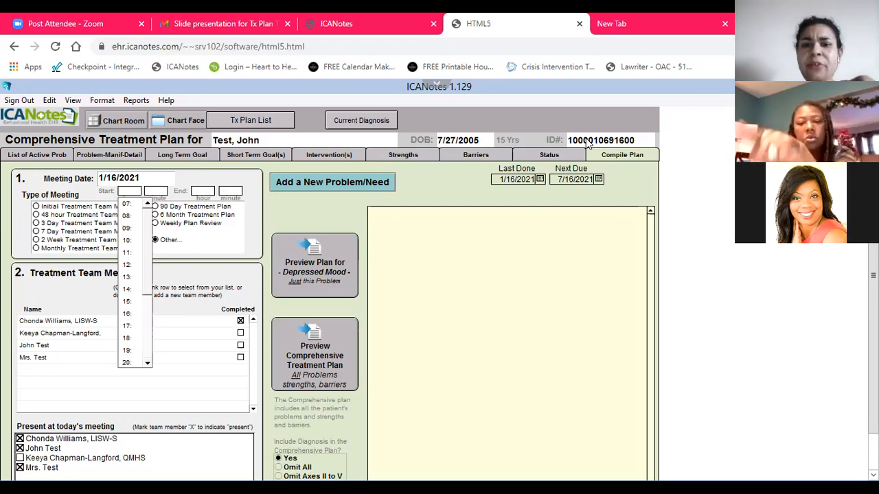
pyautogui.click(514, 193)
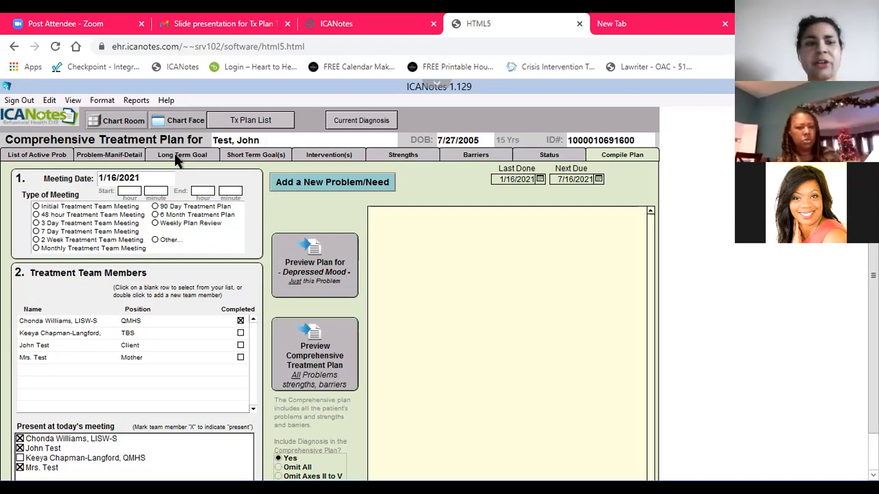
# Reopen the patient's initial treatment plan from the treatment plan list and review the goals of the Anxiety problem
pyautogui.click(232, 120)
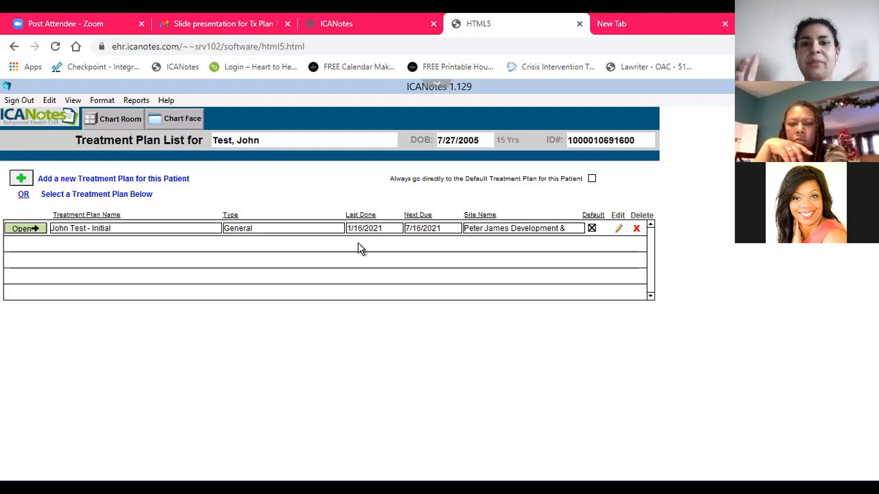
pyautogui.click(32, 229)
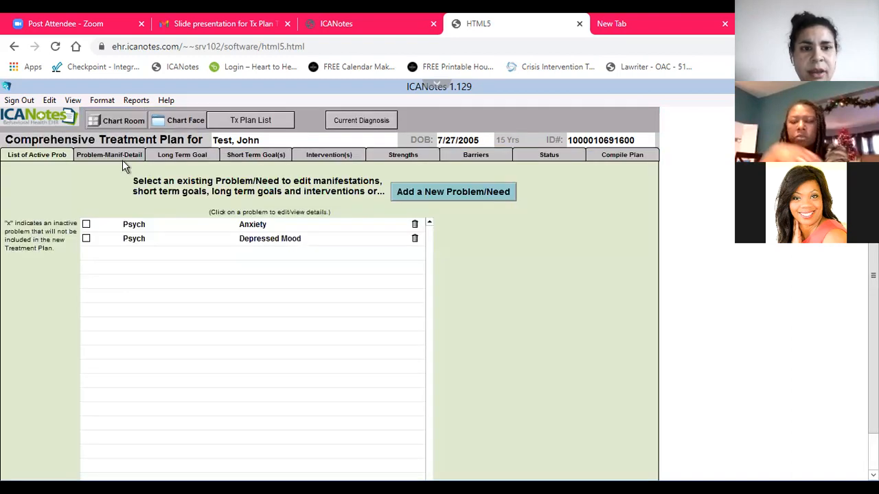
pyautogui.click(249, 227)
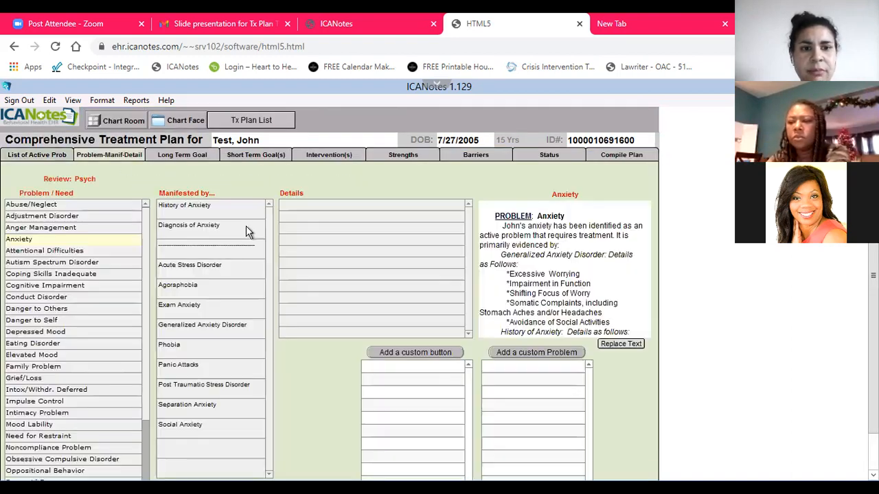
pyautogui.click(182, 155)
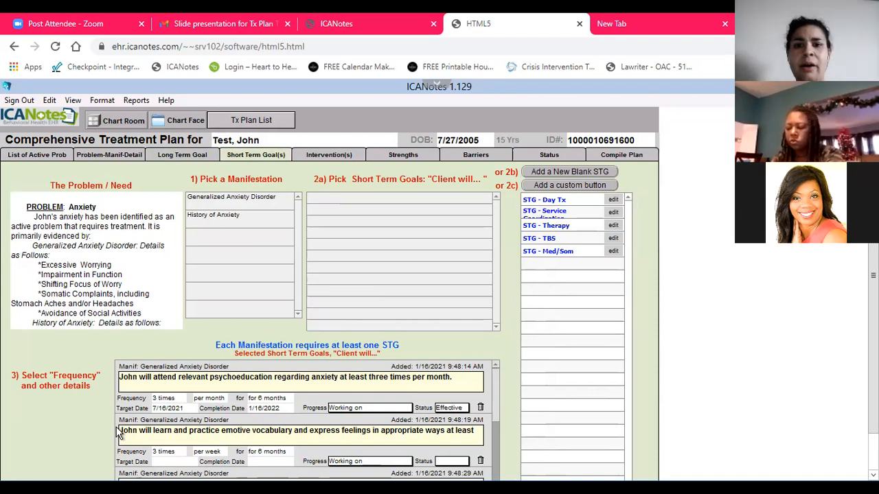
# Preview the comprehensive treatment plan for all problems and mark the LISW-S staff member, the client and the mother as present
pyautogui.click(622, 154)
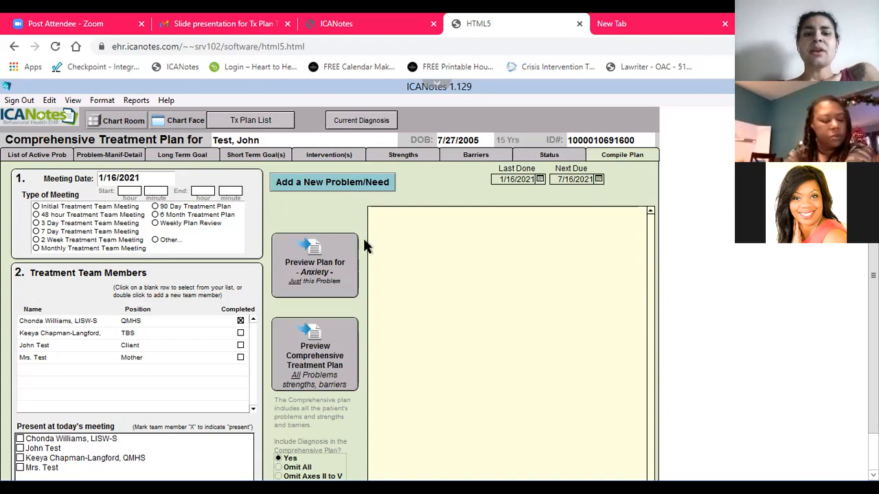
pyautogui.click(315, 361)
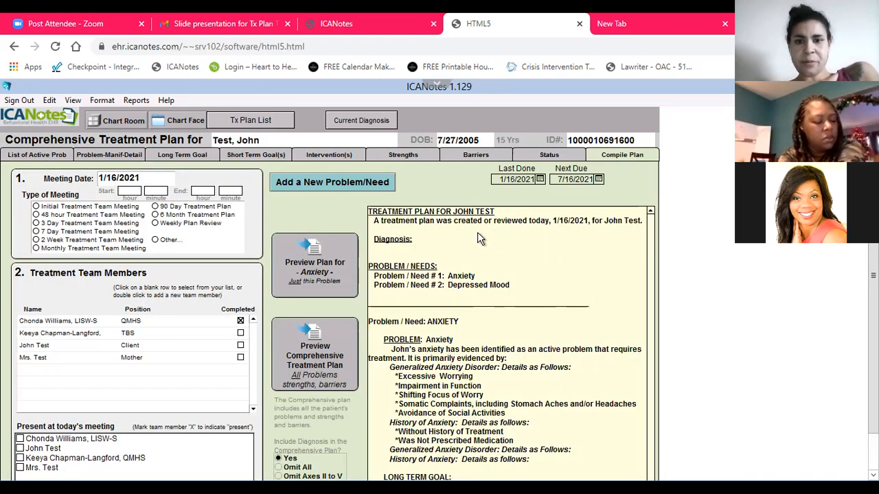
pyautogui.click(20, 439)
pyautogui.click(20, 448)
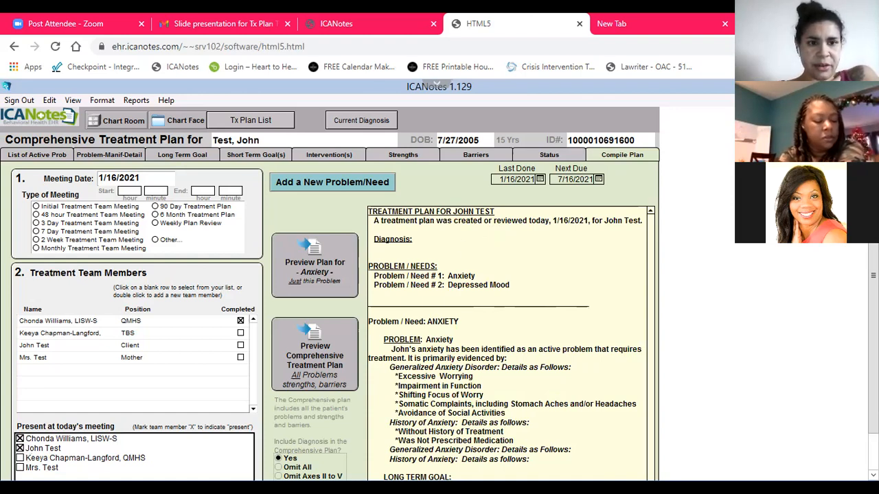
pyautogui.click(20, 467)
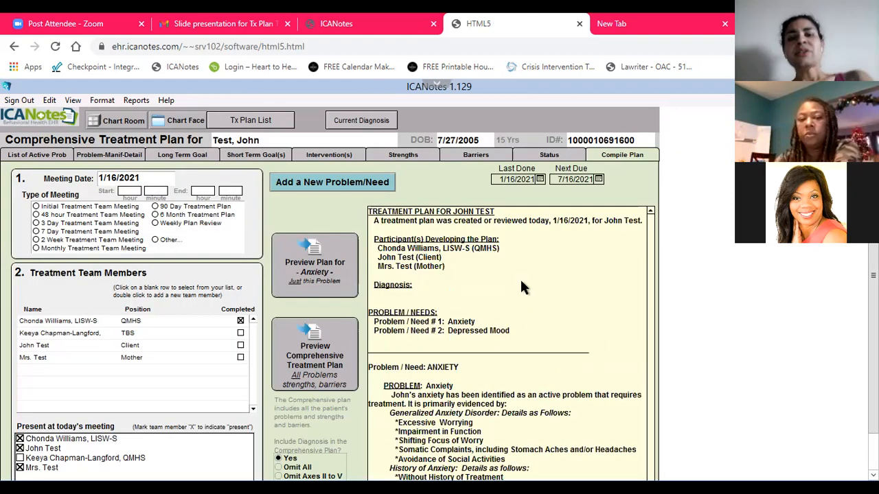
# Review the short term goals and interventions in the comprehensive plan preview, highlighting the psychoeducation intervention
pyautogui.scroll(-1, 529, 284)
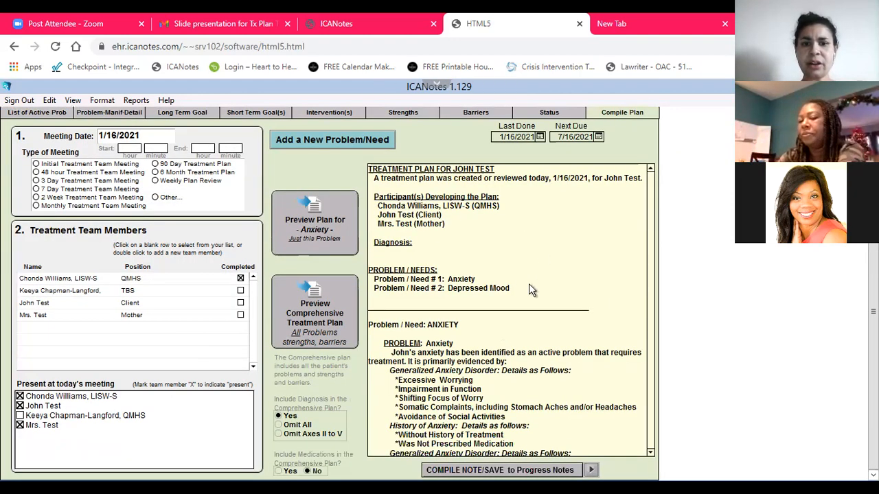
pyautogui.click(451, 178)
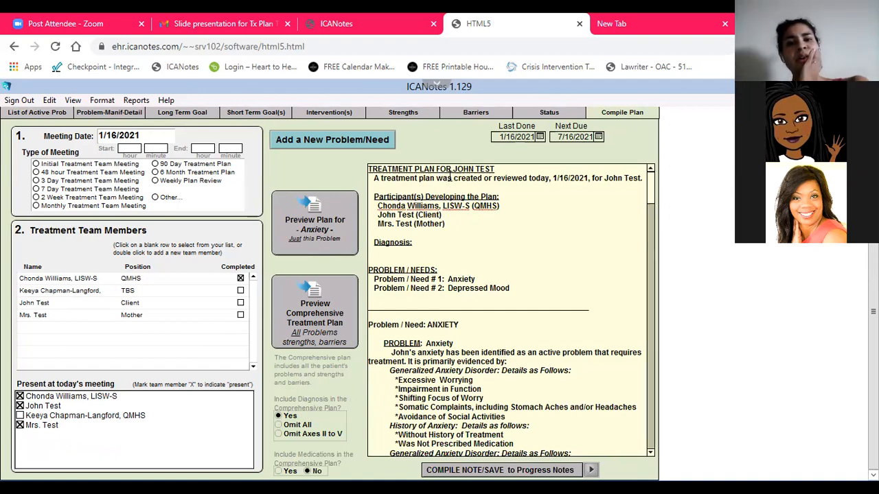
pyautogui.moveTo(451, 178); pyautogui.dragTo(480, 357)
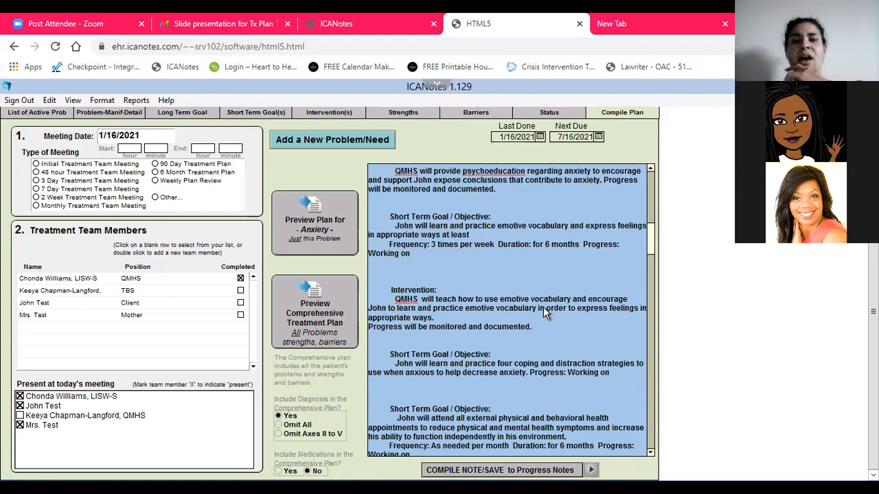
pyautogui.click(545, 313)
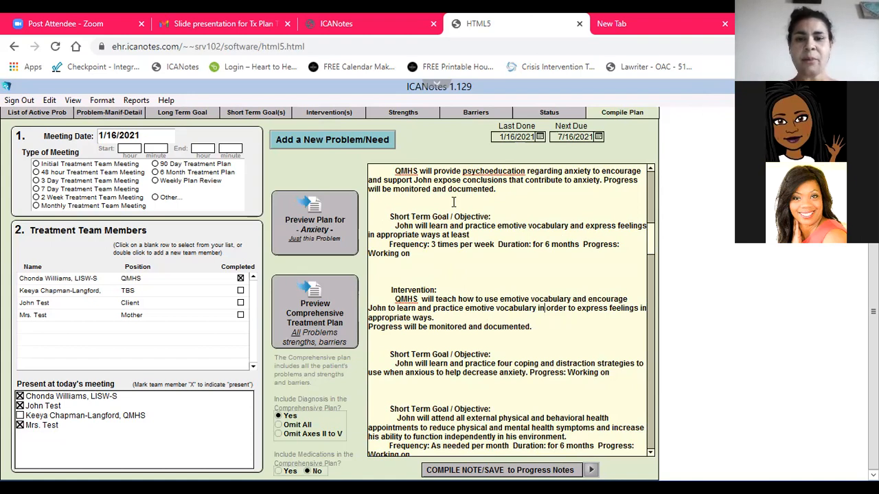
pyautogui.moveTo(441, 199); pyautogui.dragTo(445, 183)
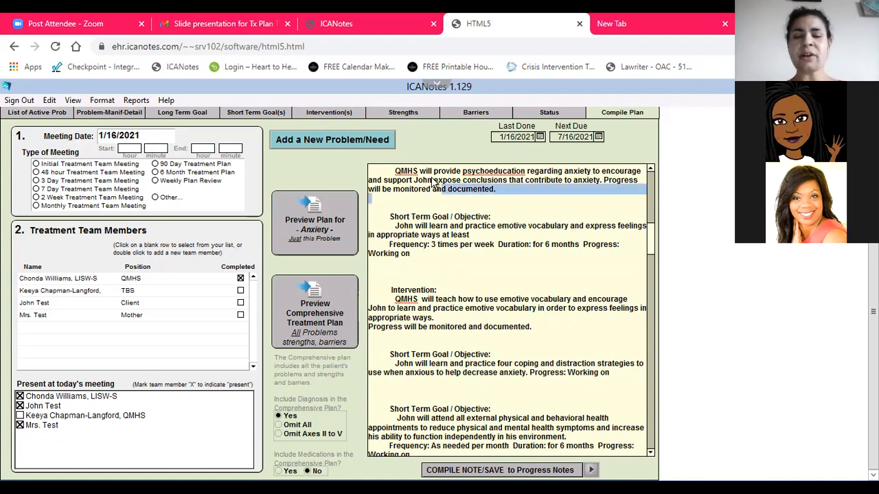
pyautogui.click(498, 222)
pyautogui.moveTo(424, 197); pyautogui.dragTo(427, 160)
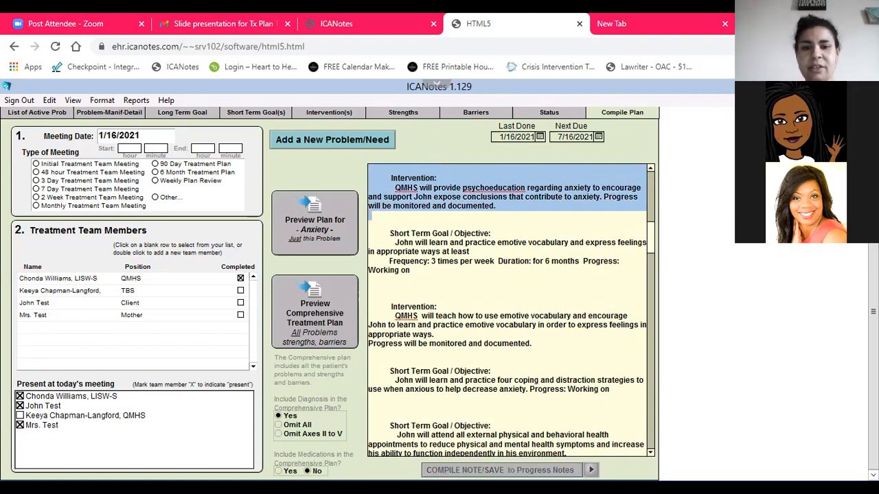
# Compile and save the treatment plan to the progress notes without setting a reminder, and look through the finished note
pyautogui.click(492, 469)
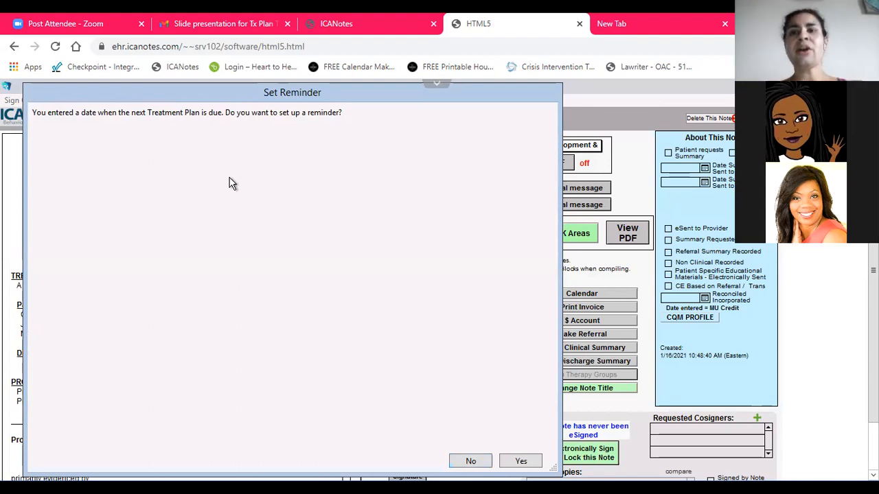
pyautogui.click(466, 462)
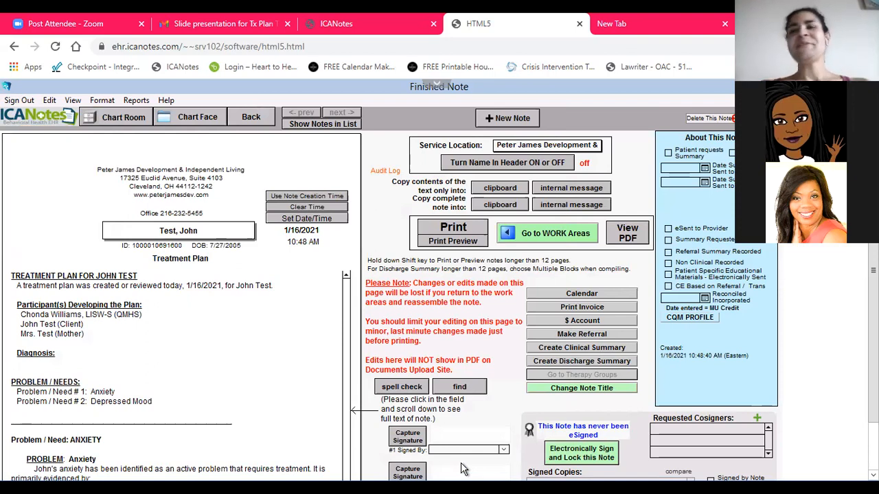
pyautogui.click(197, 297)
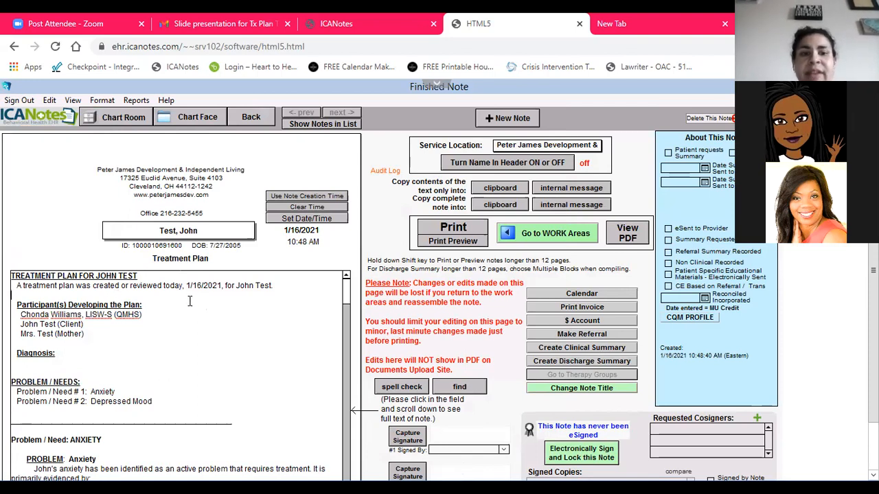
pyautogui.scroll(-5, 192, 302)
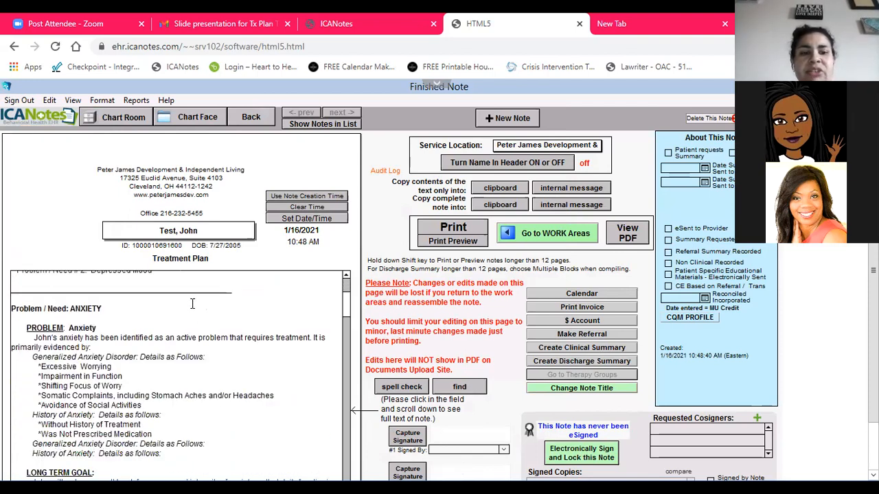
# Look over the finished treatment plan note and add the LPCC-S, LICDC clinician as a requested cosigner
pyautogui.scroll(-5, 195, 304)
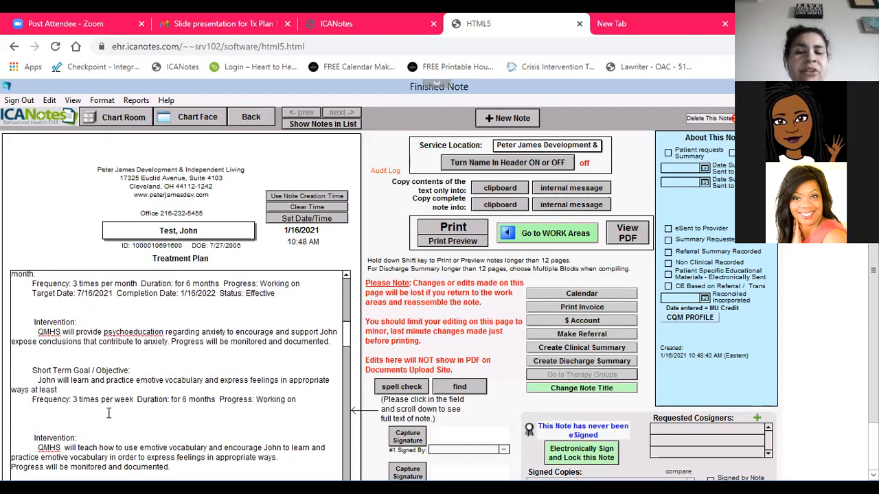
pyautogui.scroll(10, 130, 385)
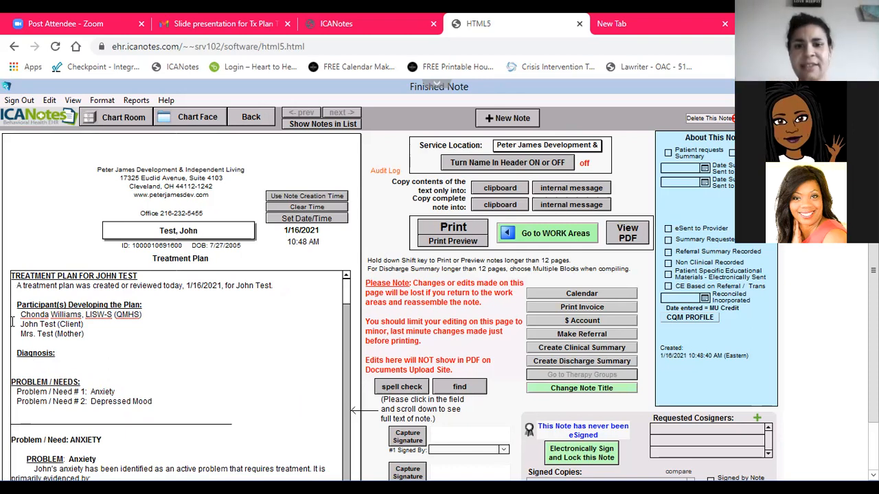
pyautogui.scroll(-2, 247, 385)
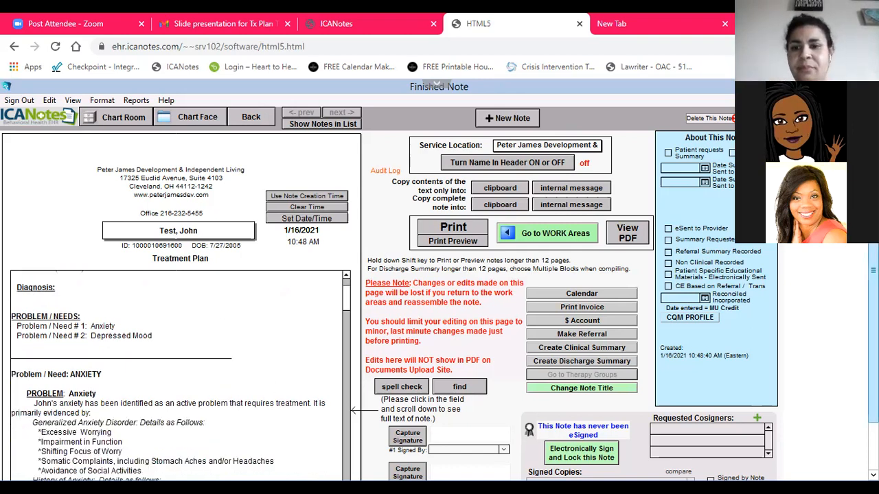
pyautogui.scroll(-2, 439, 294)
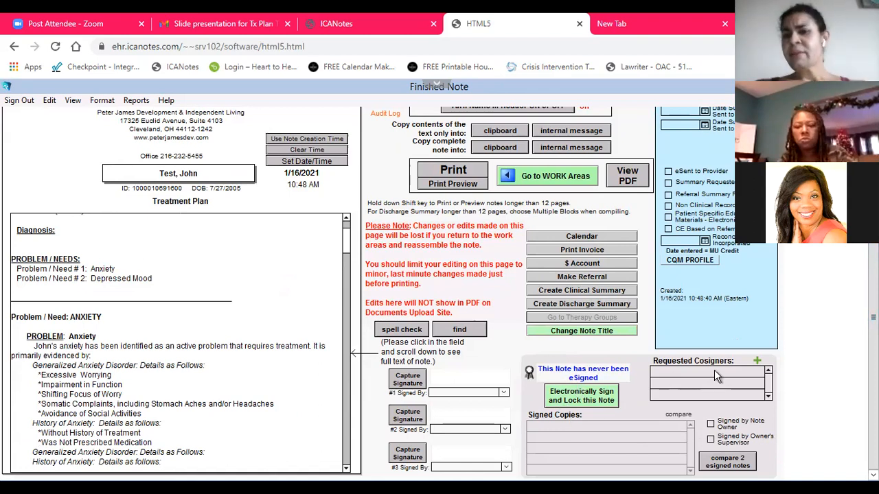
pyautogui.click(757, 362)
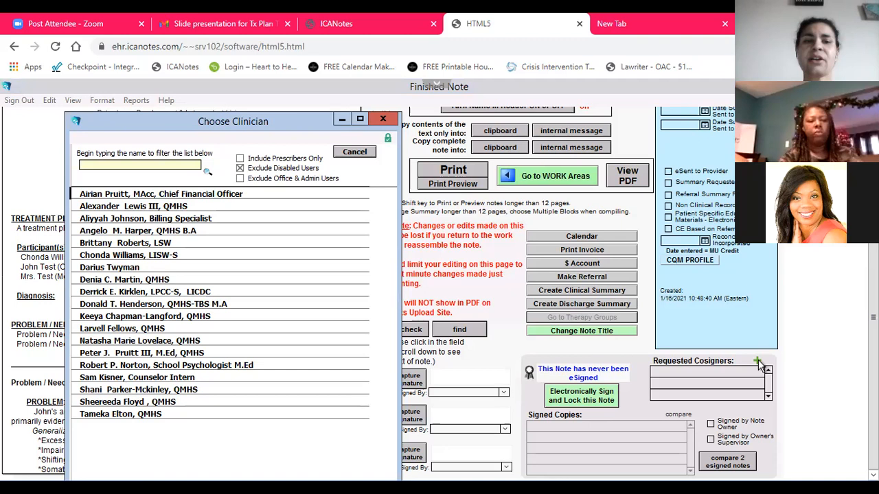
pyautogui.click(172, 291)
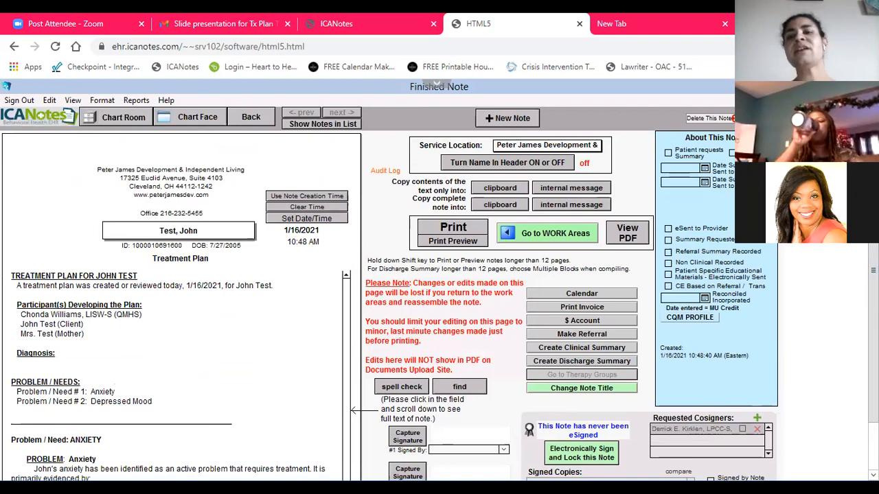
# Electronically sign and lock the treatment plan note, and look over its signed copies
pyautogui.scroll(-1, 529, 412)
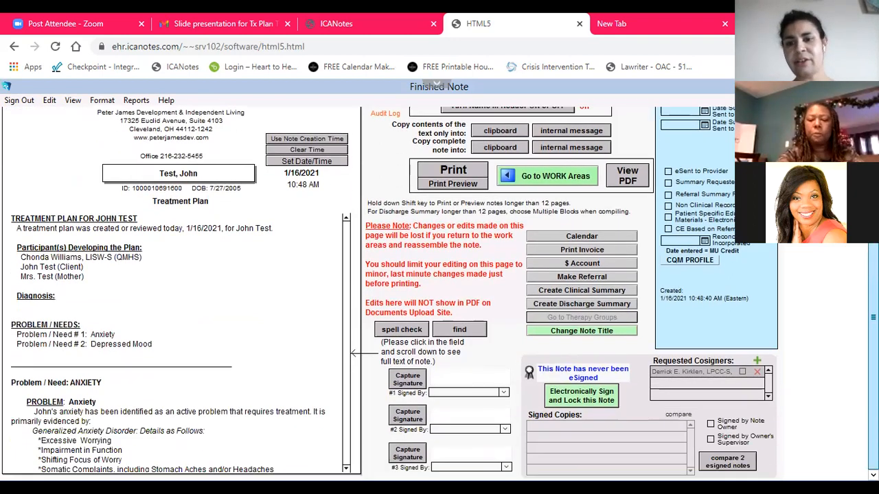
pyautogui.click(565, 402)
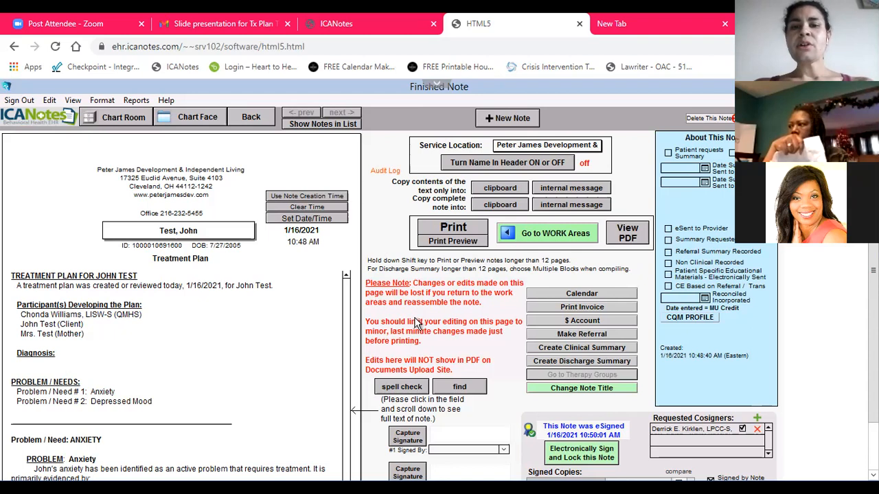
pyautogui.scroll(-1, 419, 319)
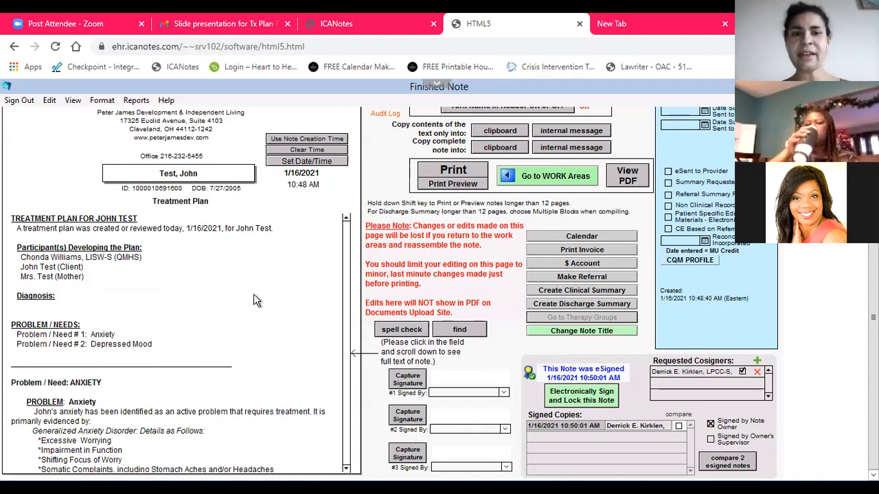
pyautogui.scroll(2, 253, 301)
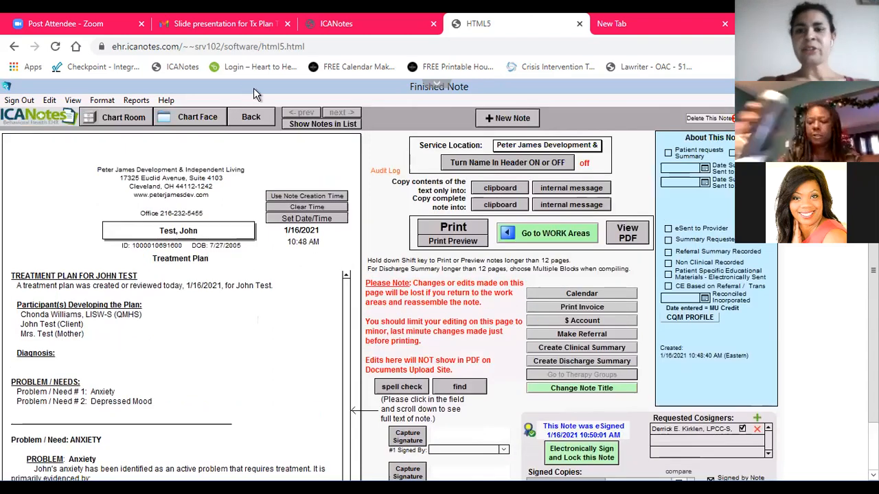
# Return to the patient's chart face and check which treatment plan the active problem list is based on
pyautogui.click(224, 119)
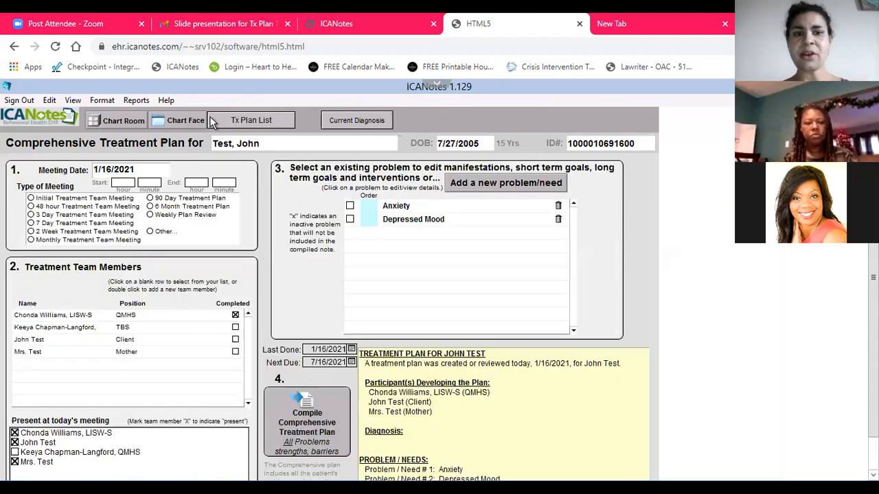
pyautogui.click(208, 120)
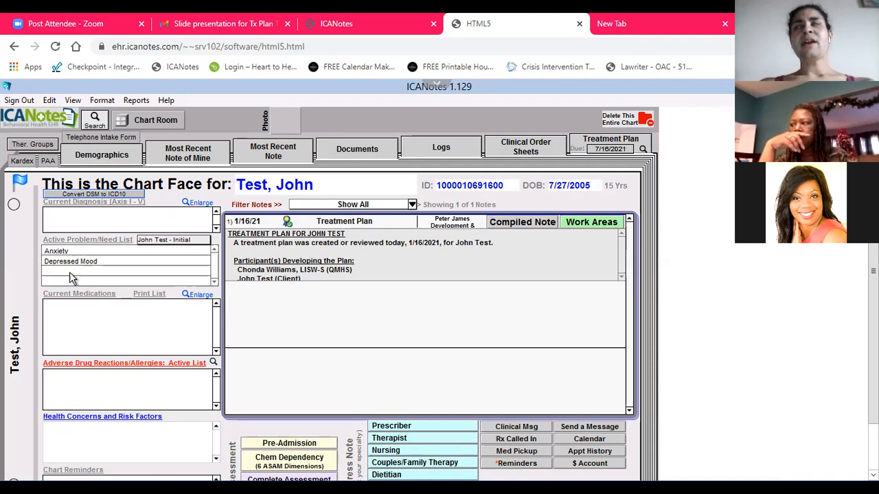
pyautogui.click(186, 243)
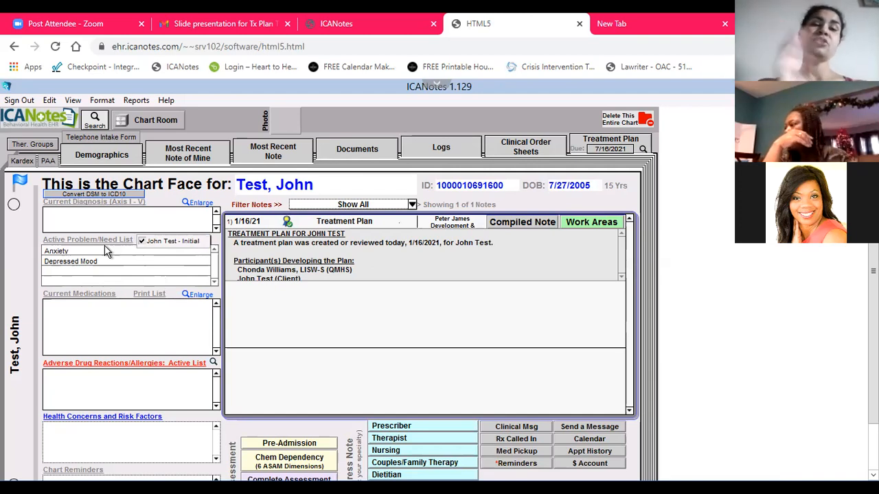
pyautogui.click(99, 227)
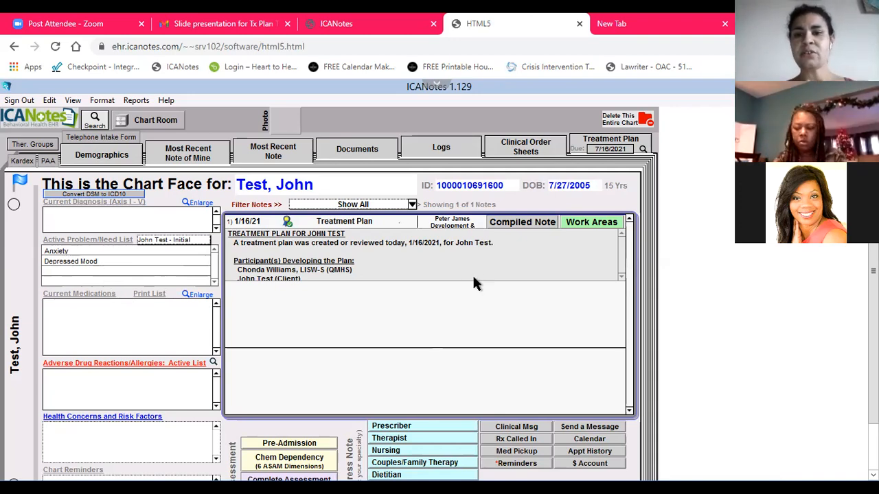
# Reopen the compiled treatment plan note and capture the patient's handwritten signature as signer #1
pyautogui.click(534, 225)
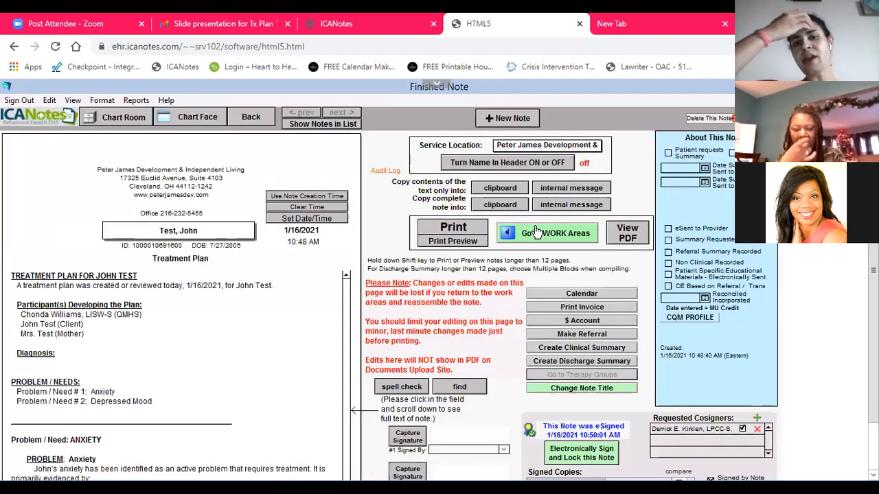
pyautogui.click(300, 337)
pyautogui.scroll(-2, 830, 388)
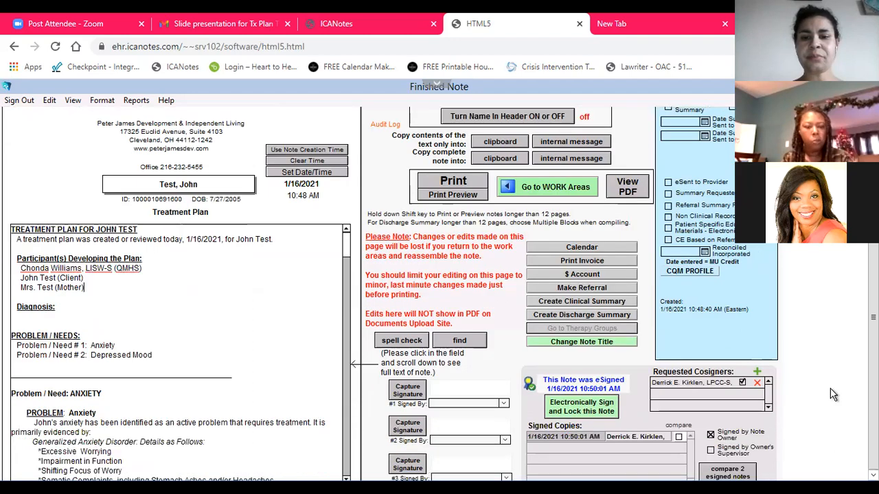
pyautogui.click(504, 393)
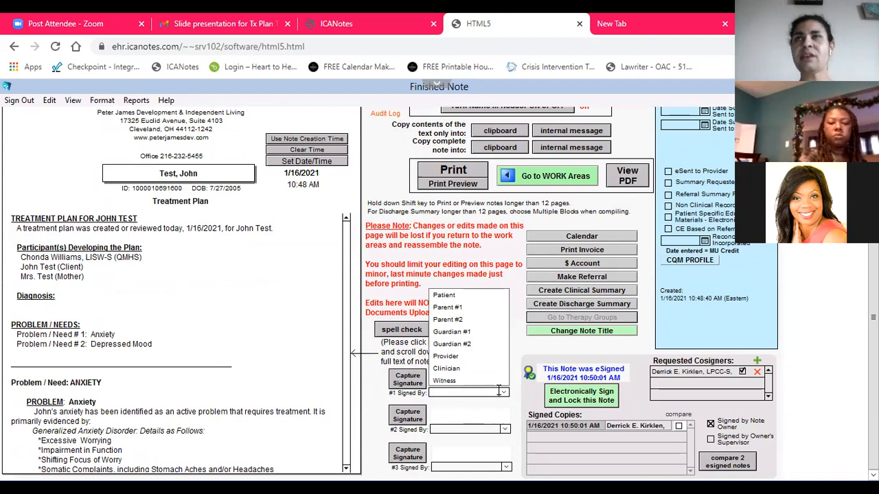
pyautogui.click(449, 297)
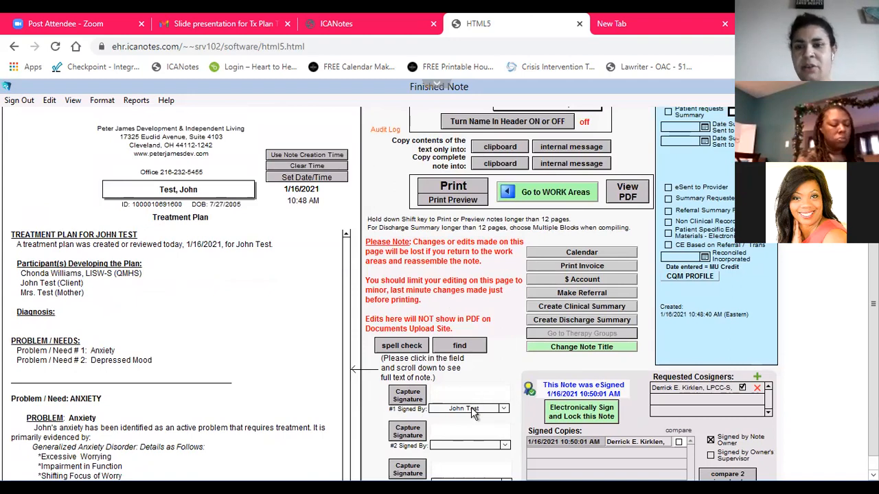
pyautogui.click(408, 397)
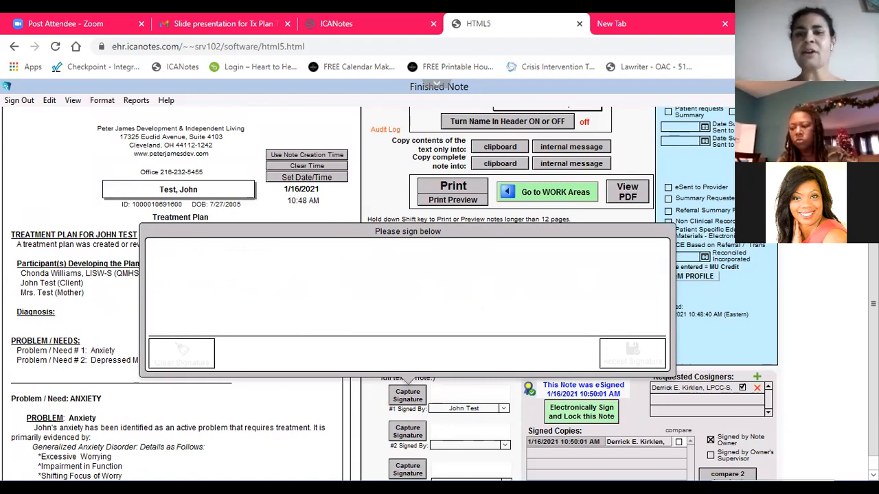
pyautogui.moveTo(199, 335)
pyautogui.mouseDown()
pyautogui.moveTo(242, 327)
pyautogui.moveTo(254, 267)
pyautogui.moveTo(281, 262)
pyautogui.moveTo(603, 305)
pyautogui.mouseUp()
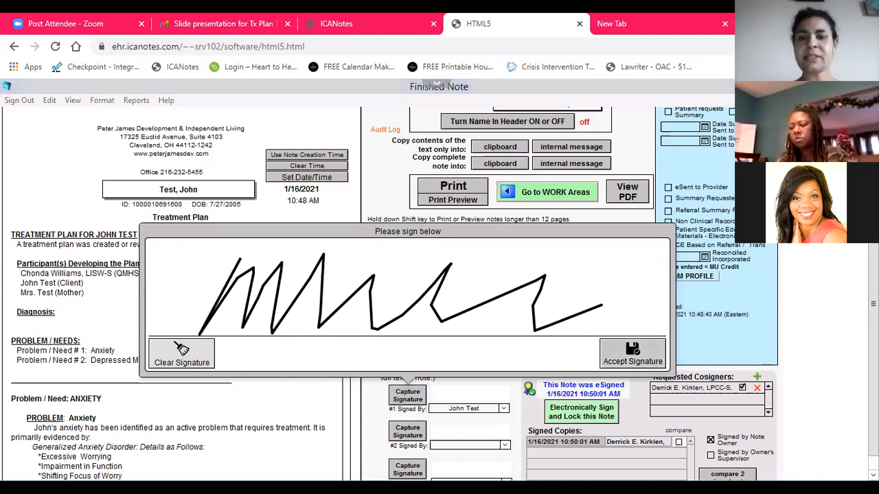
pyautogui.click(632, 353)
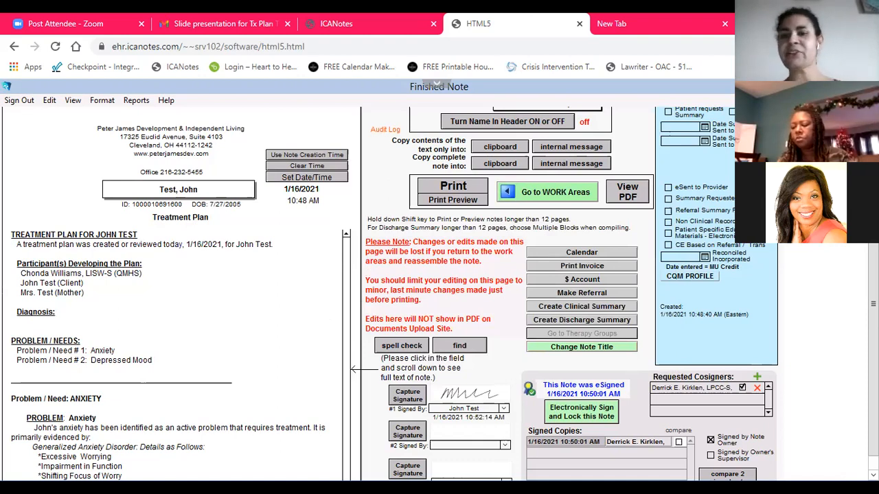
# Reopen the patient's initial treatment plan from the chart face and bring up the short term goals of the Anxiety problem
pyautogui.scroll(-1, 851, 427)
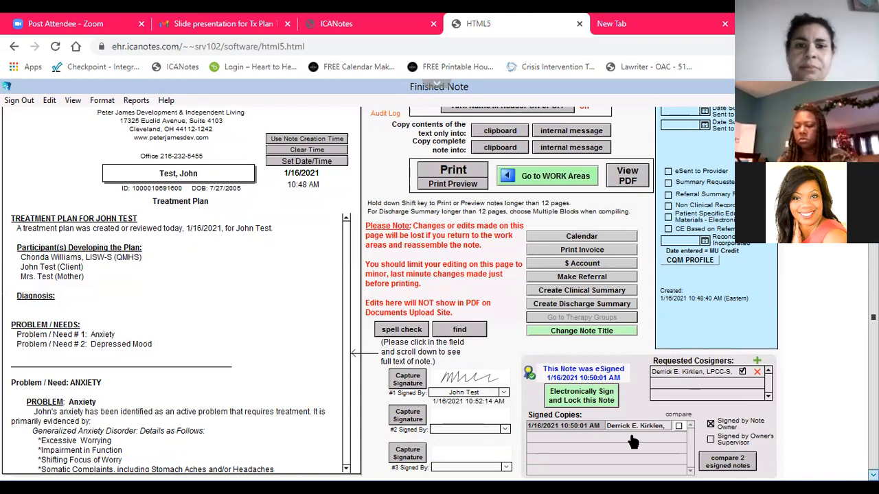
pyautogui.scroll(3, 482, 384)
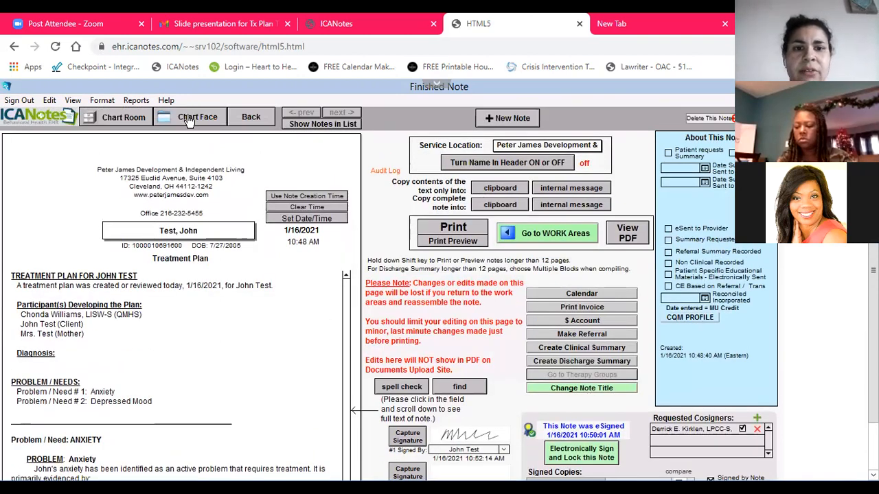
pyautogui.click(190, 119)
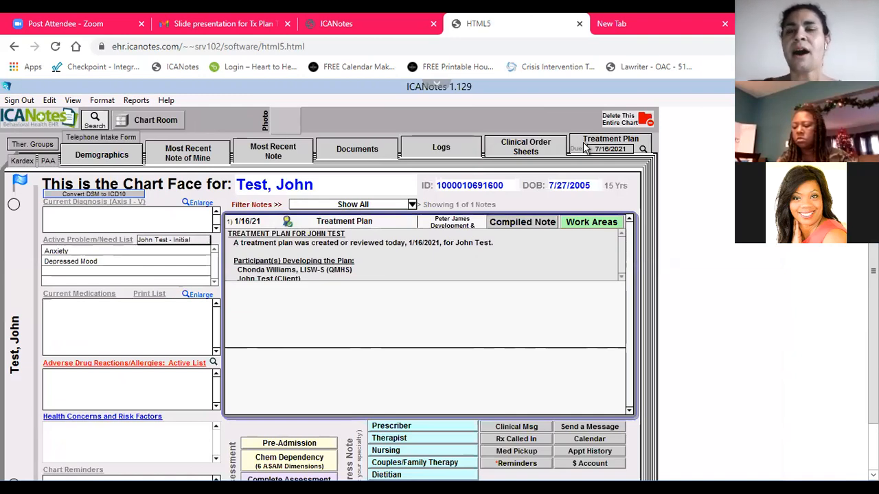
pyautogui.click(583, 143)
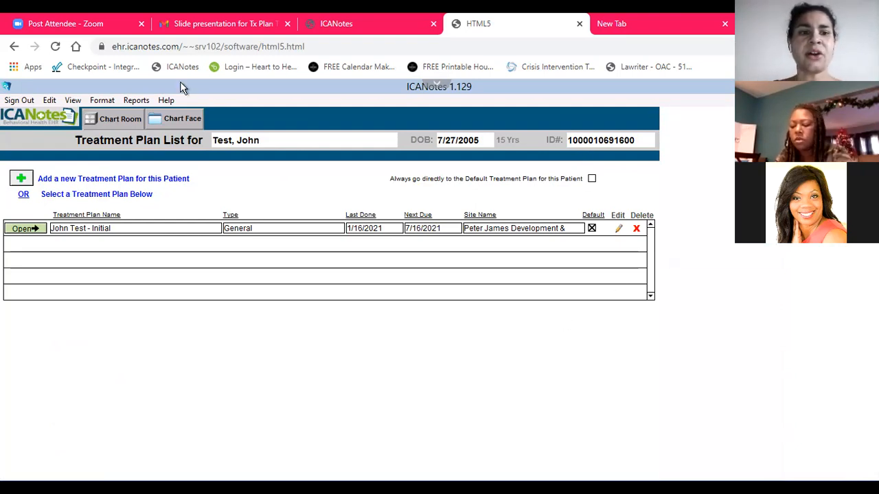
pyautogui.click(25, 230)
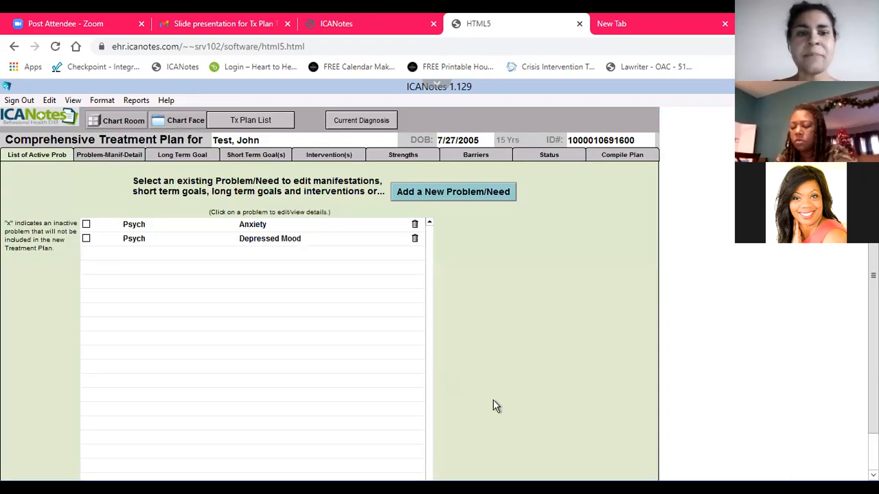
pyautogui.click(254, 230)
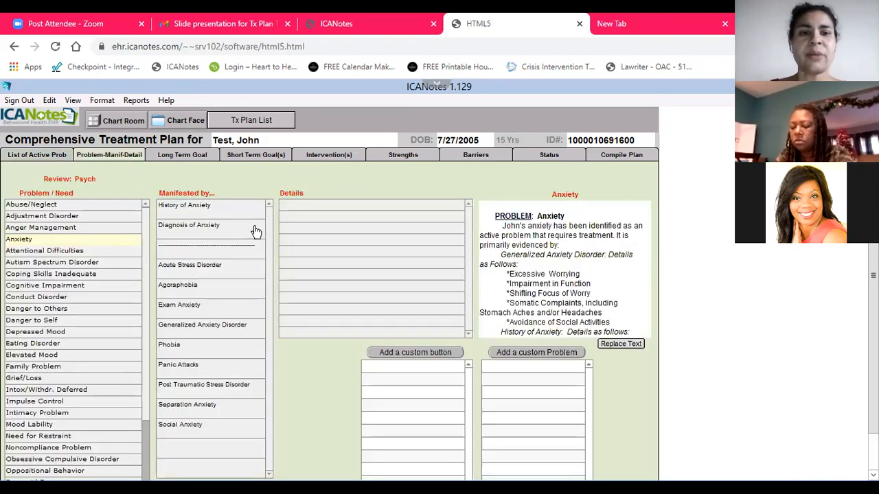
pyautogui.click(239, 155)
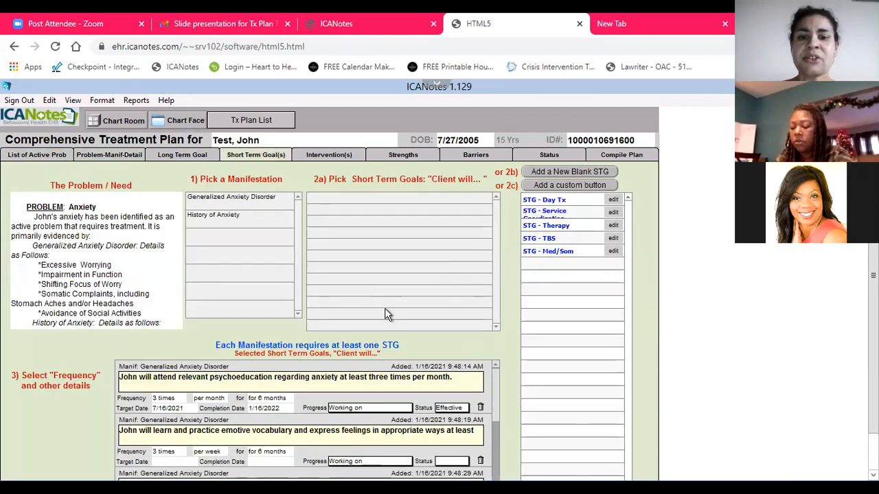
# Set the emotive vocabulary goal's progress to "Decided not to complete" and its status to Ineffective
pyautogui.scroll(-1, 386, 311)
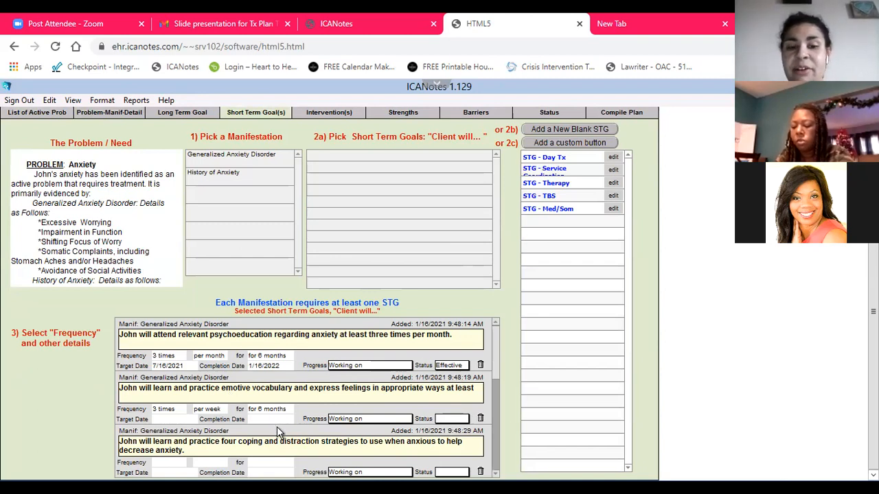
pyautogui.click(354, 420)
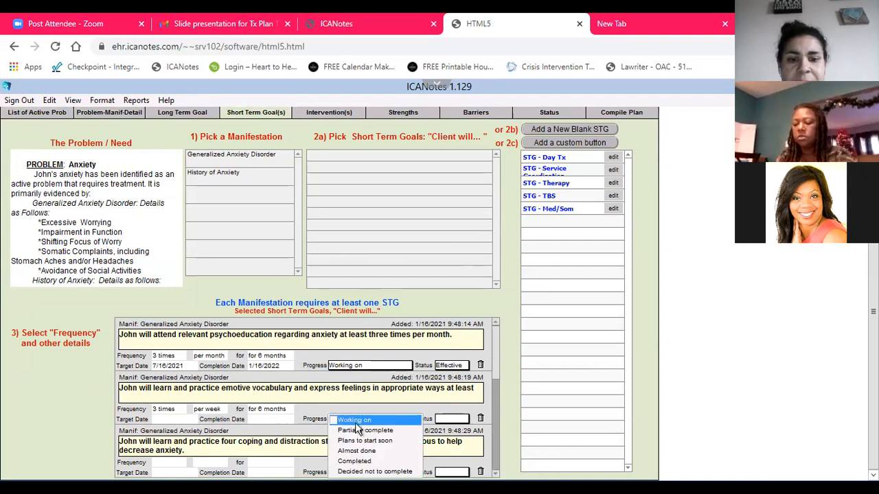
pyautogui.click(374, 471)
pyautogui.click(452, 419)
pyautogui.click(450, 426)
pyautogui.click(451, 421)
pyautogui.click(451, 436)
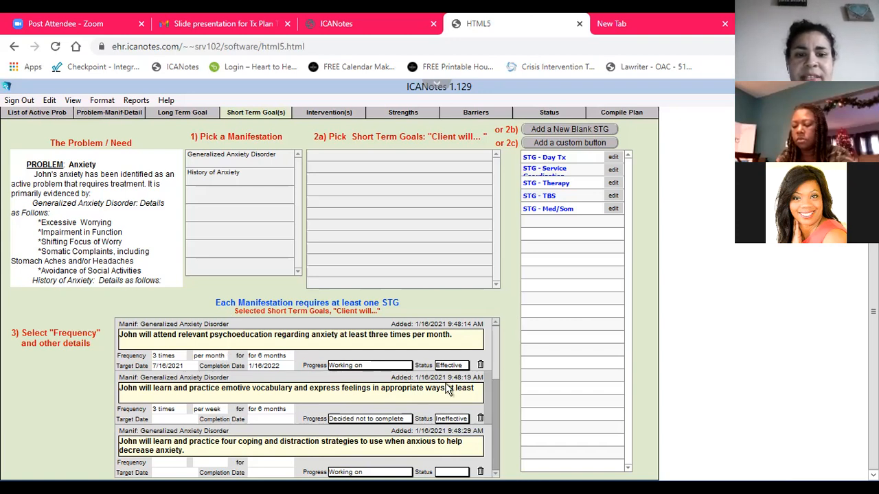
# Set the psychoeducation goal's progress to Completed and its completion date to 1/27/2022
pyautogui.click(400, 365)
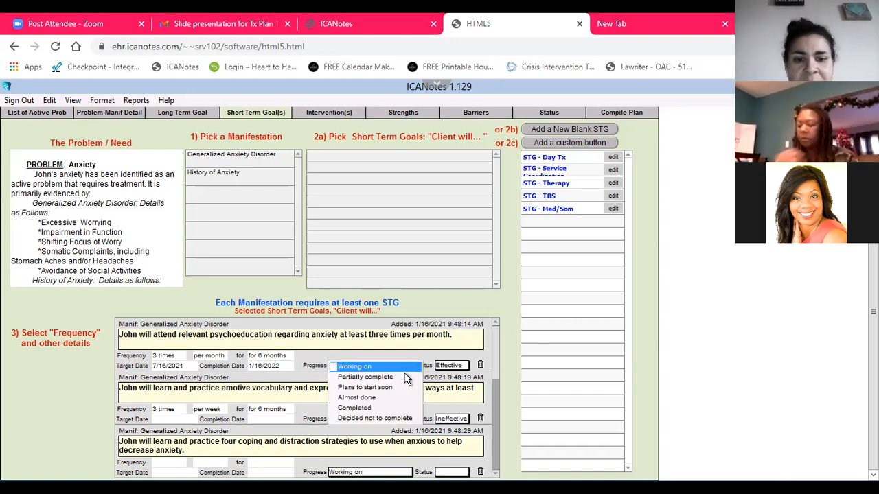
pyautogui.click(405, 407)
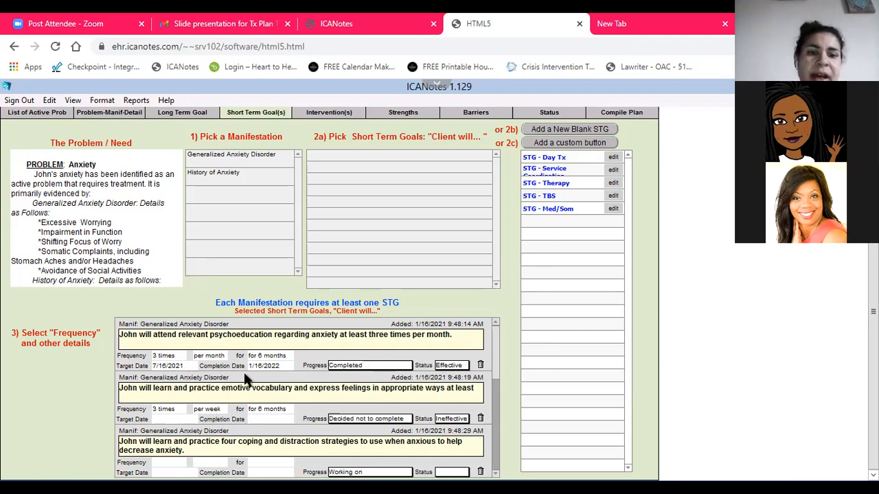
pyautogui.click(264, 369)
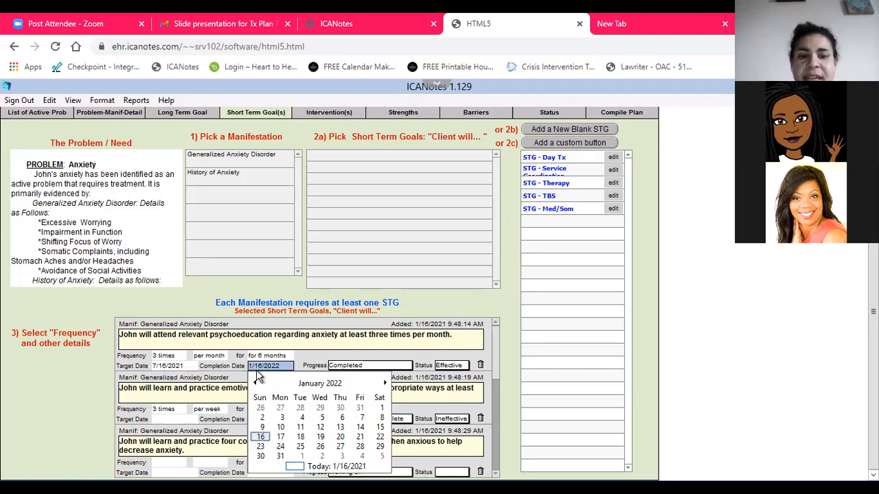
pyautogui.click(340, 448)
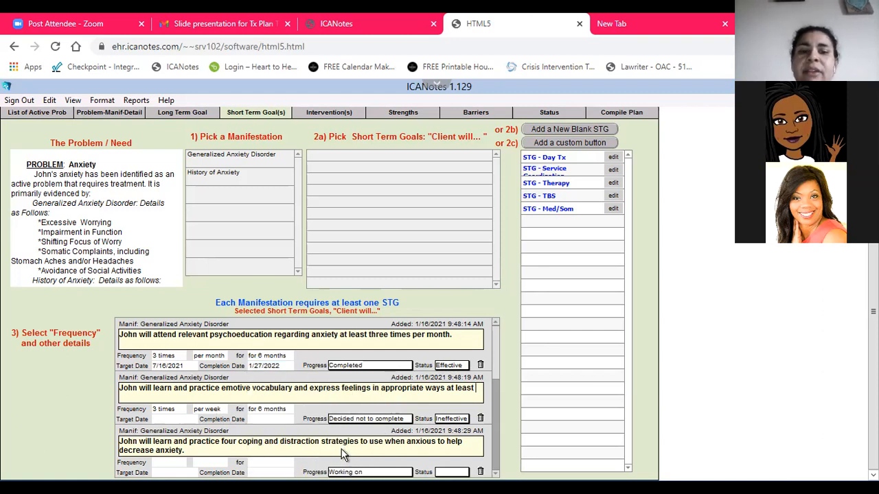
# Set the psychoeducation goal's completion date to 2/17/2021 and the emotive vocabulary goal's completion date to 1/20/2021
pyautogui.click(271, 366)
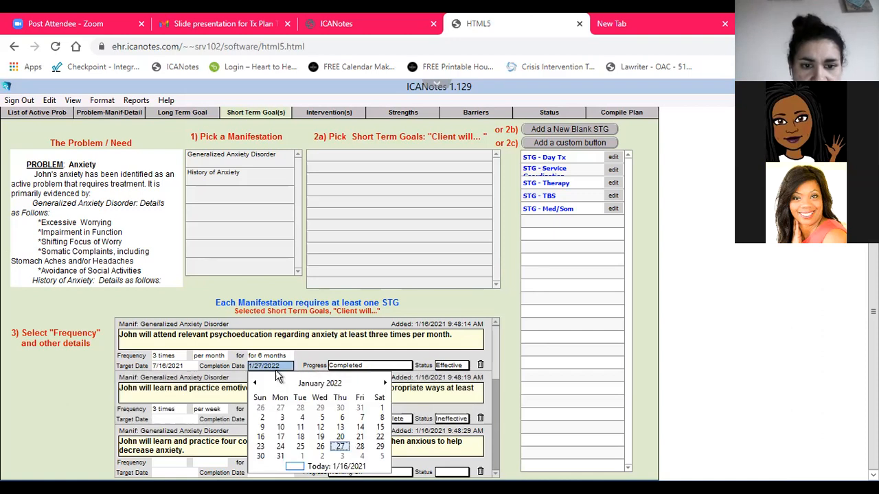
pyautogui.click(256, 381)
pyautogui.click(256, 380)
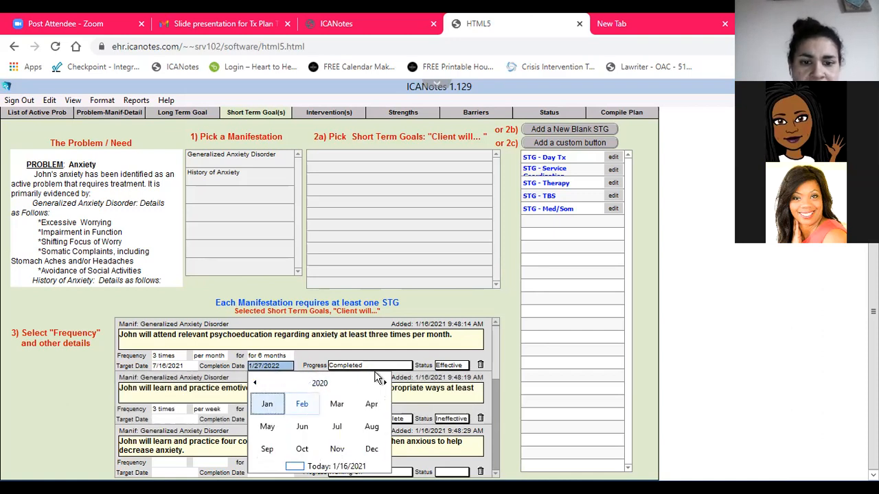
pyautogui.click(384, 383)
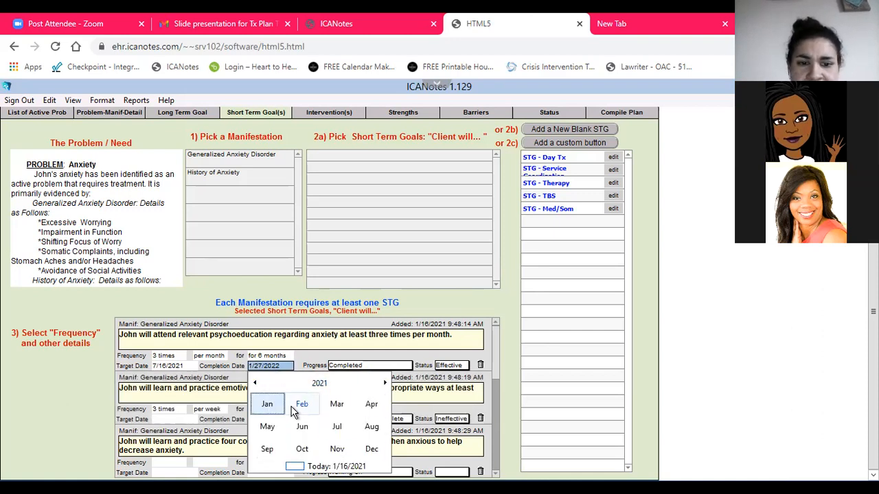
pyautogui.click(300, 404)
pyautogui.click(320, 428)
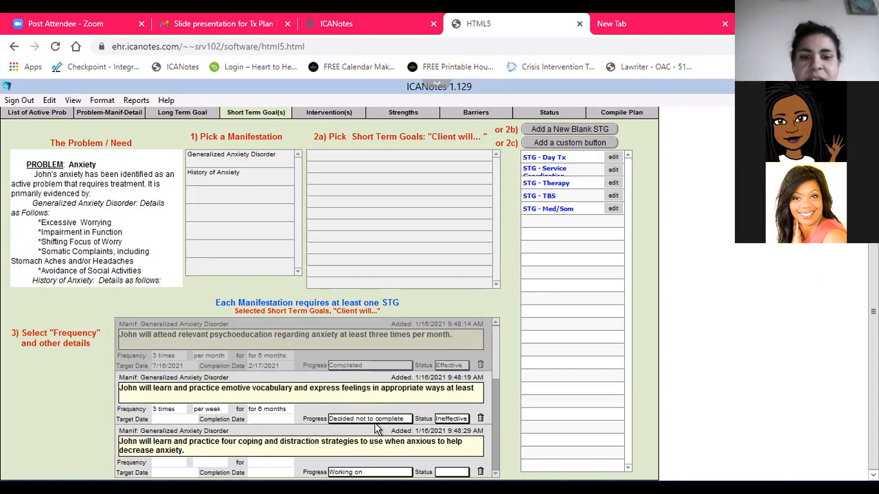
pyautogui.click(263, 418)
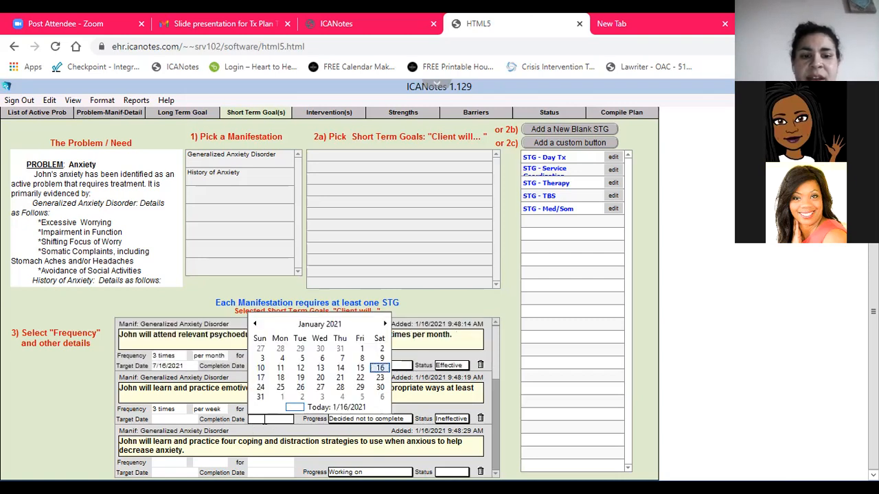
pyautogui.click(320, 383)
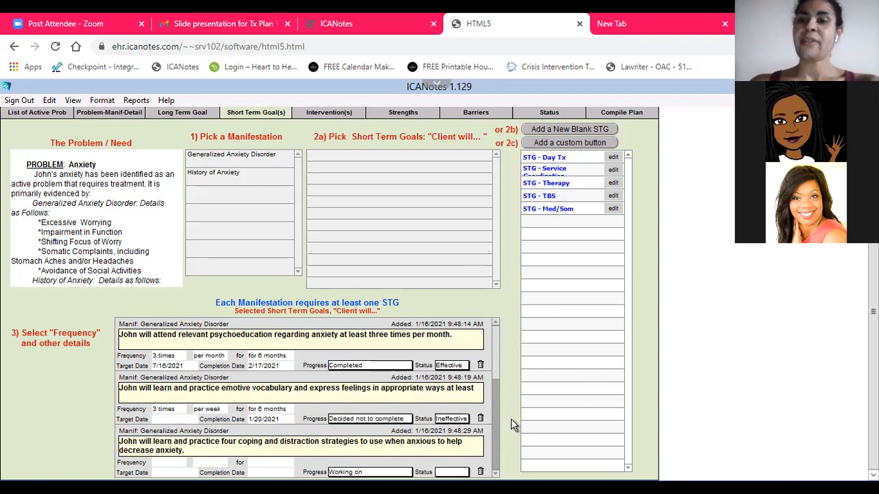
# Add the line "Goal is being continued at this time time." below the dates in the Anxiety problem's long term goal text
pyautogui.click(176, 111)
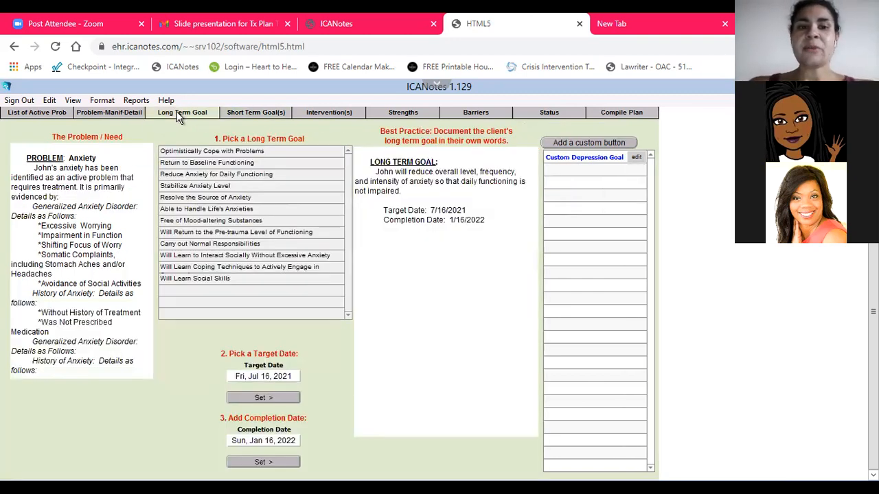
pyautogui.click(507, 235)
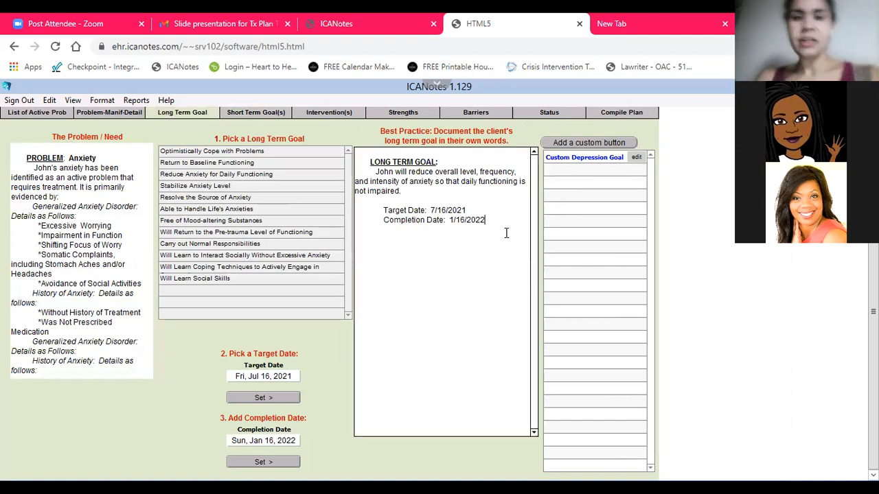
pyautogui.write('Goal is being continued at this time time.')
pyautogui.press('Return')
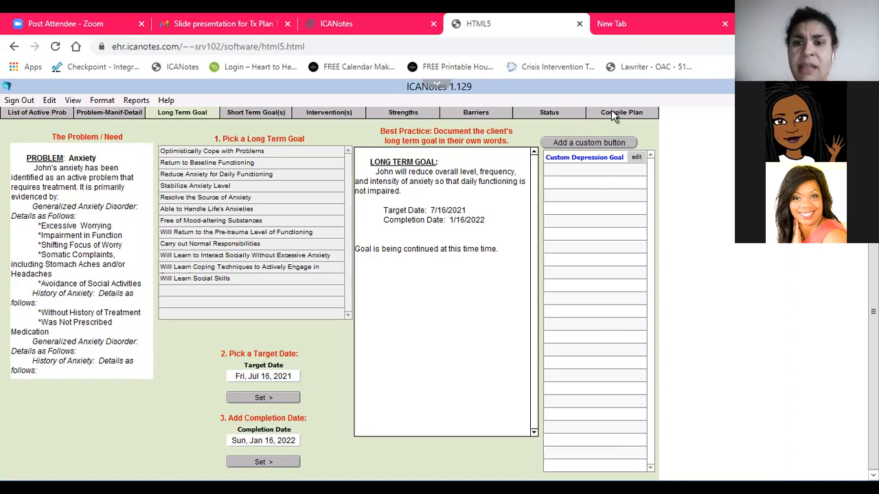
# Return to the chart face, open the patient's demographics and assign the LISW-S clinician as a provider
pyautogui.click(41, 114)
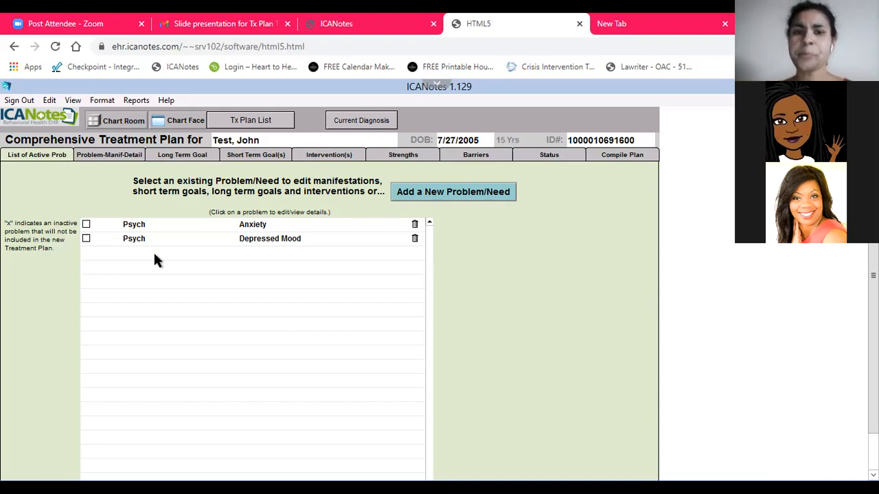
pyautogui.click(196, 129)
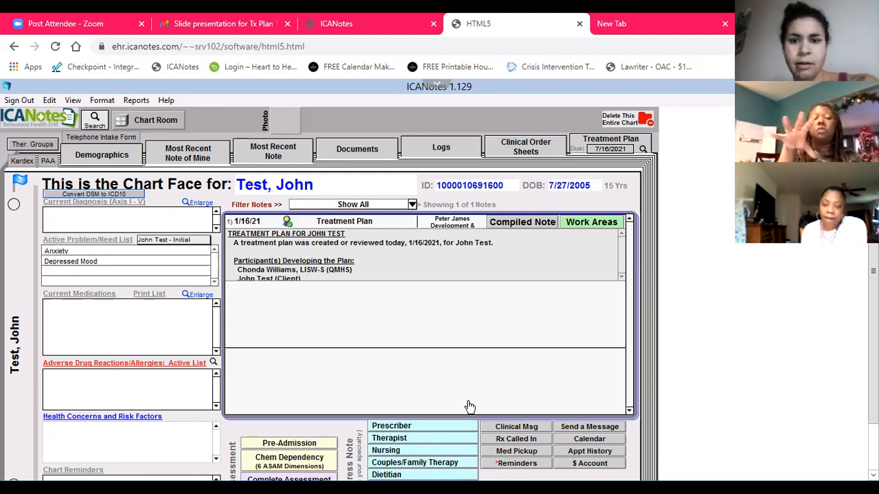
pyautogui.click(125, 158)
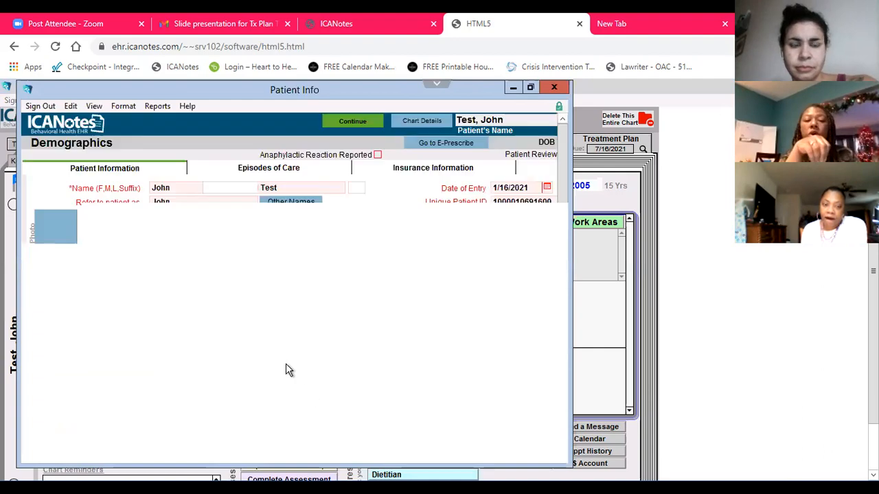
pyautogui.scroll(-5, 226, 408)
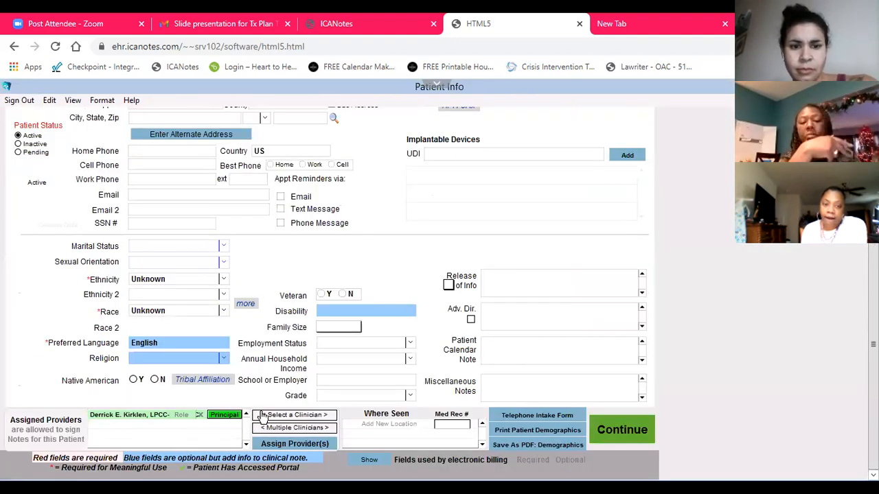
pyautogui.click(266, 415)
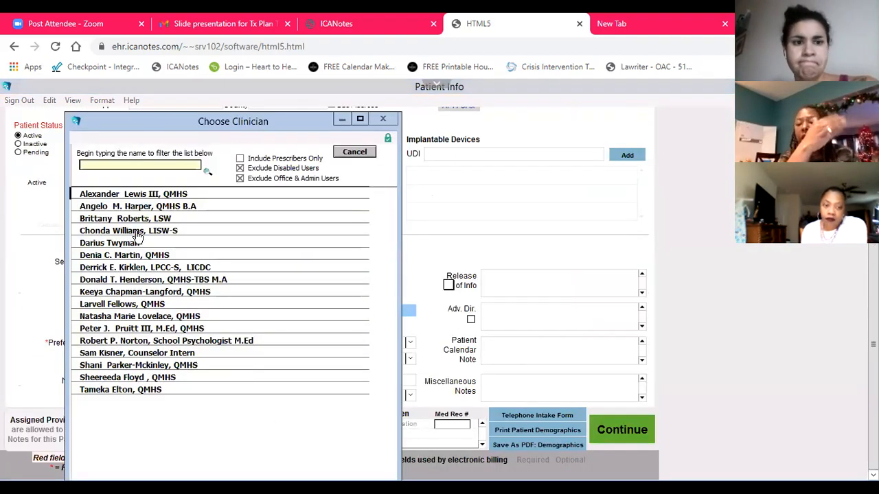
pyautogui.doubleClick(110, 232)
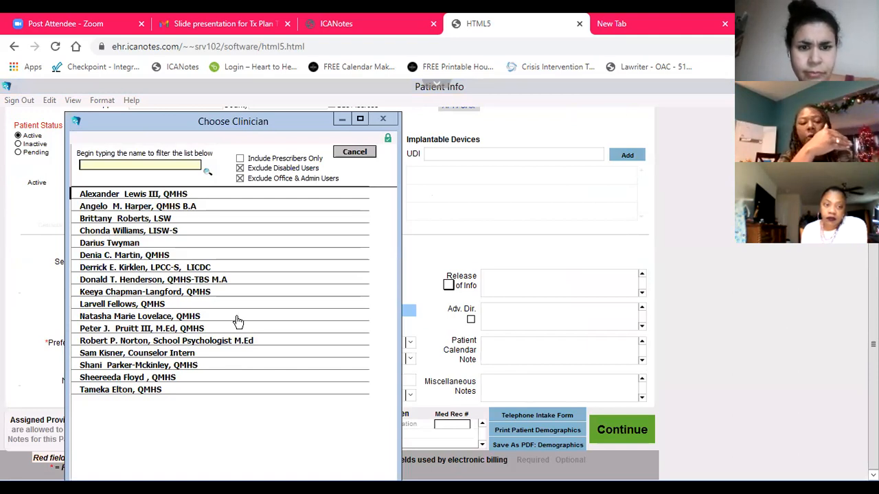
pyautogui.click(291, 450)
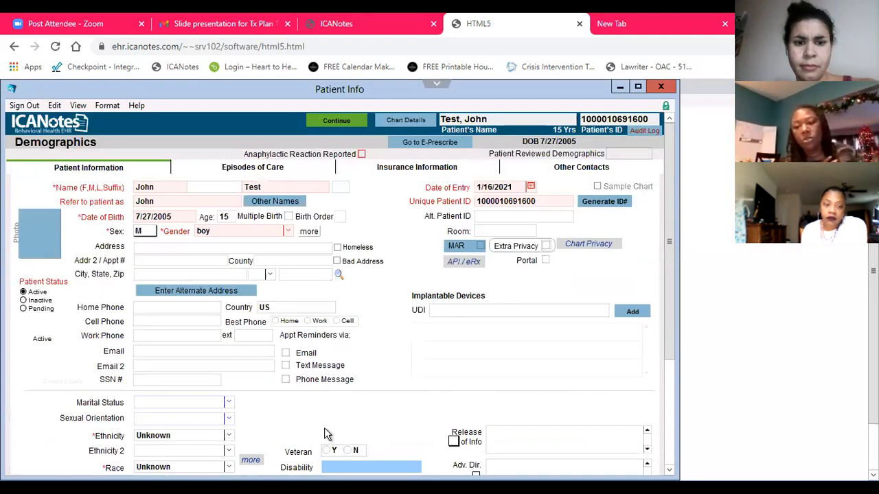
# Assign a QMHS clinician to the patient as another provider and return to the chart face
pyautogui.click(278, 410)
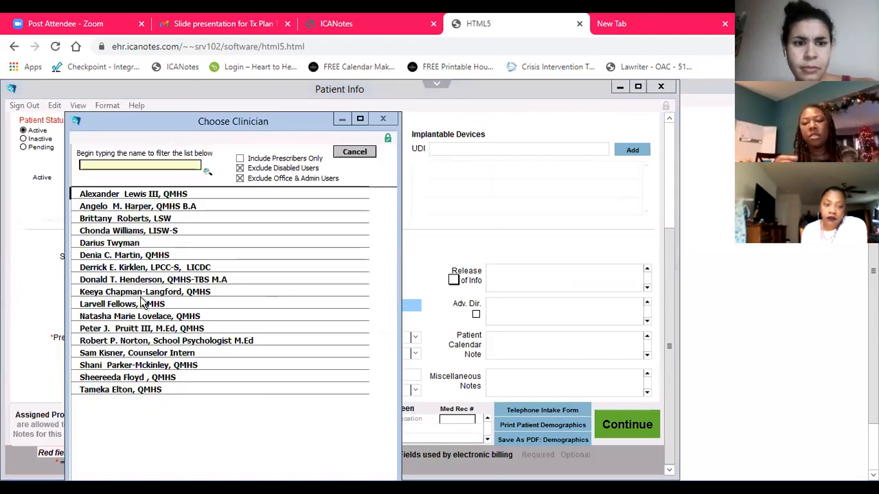
pyautogui.click(146, 295)
pyautogui.click(282, 443)
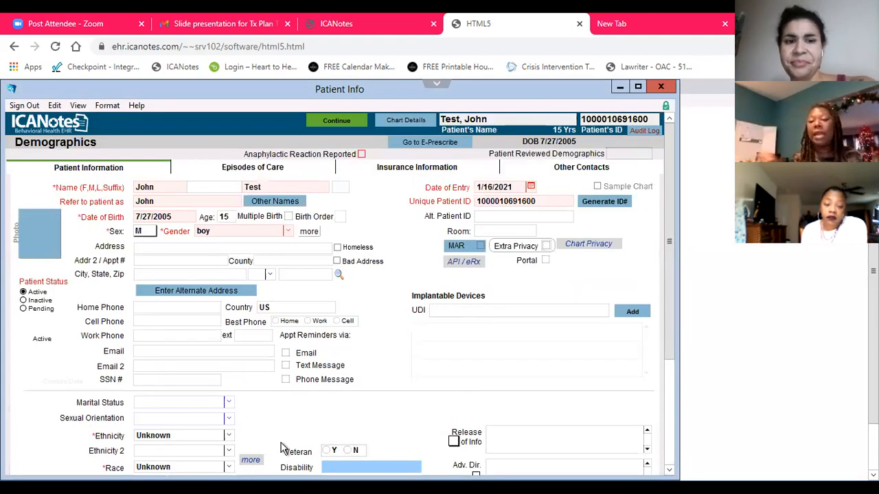
pyautogui.click(333, 122)
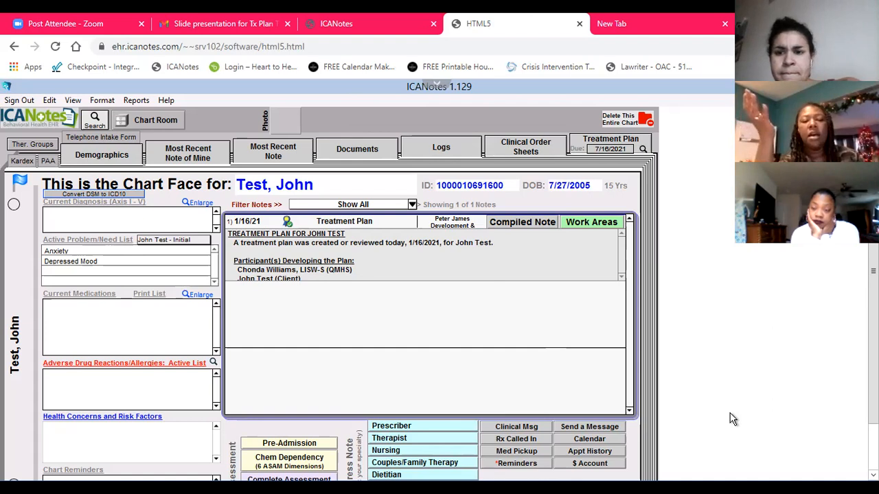
# Look at the patient's treatment plan list and return to the chart face
pyautogui.scroll(-1, 733, 420)
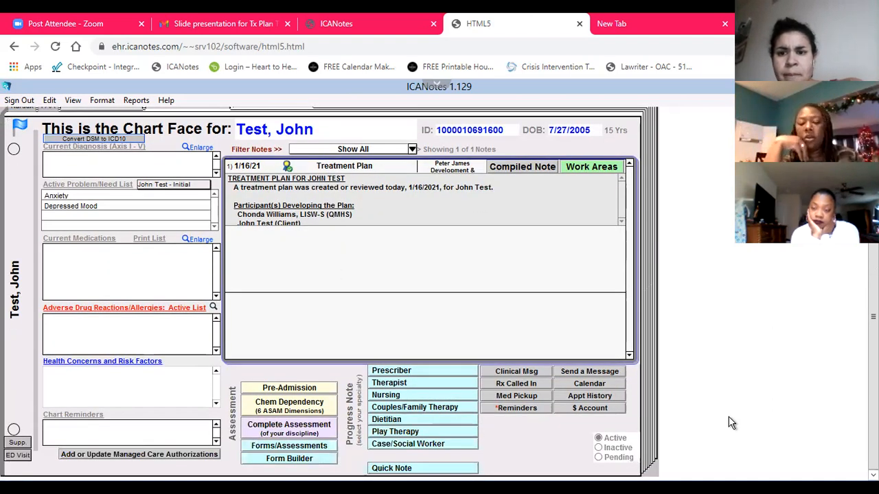
pyautogui.scroll(1, 696, 416)
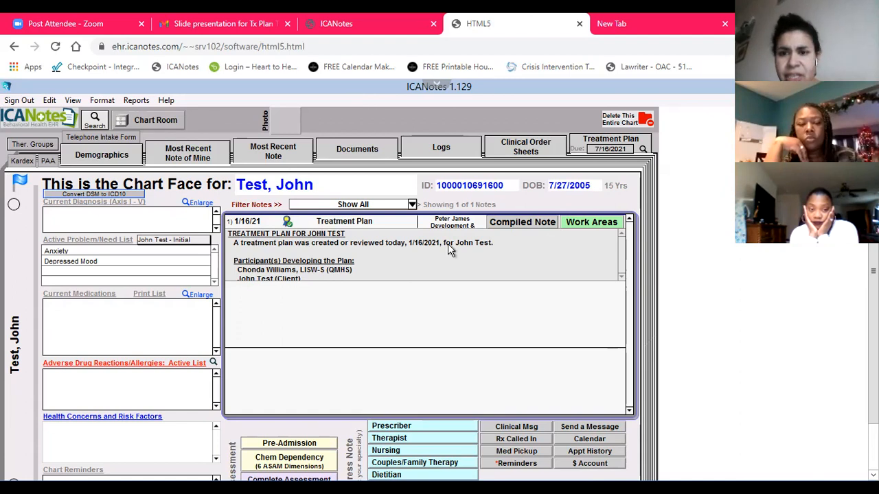
pyautogui.click(580, 149)
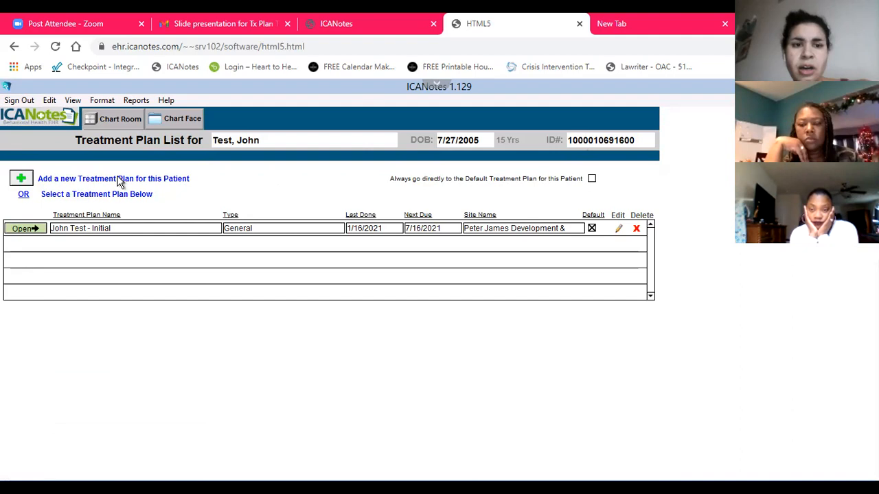
pyautogui.click(182, 120)
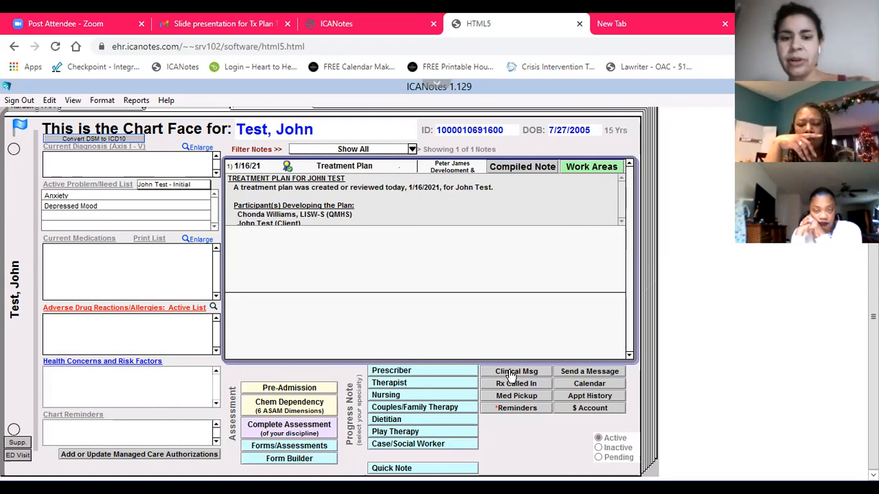
# Start a Case/Social Worker progress note and enter "Met with client and family to revoew treatment plan."
pyautogui.click(415, 447)
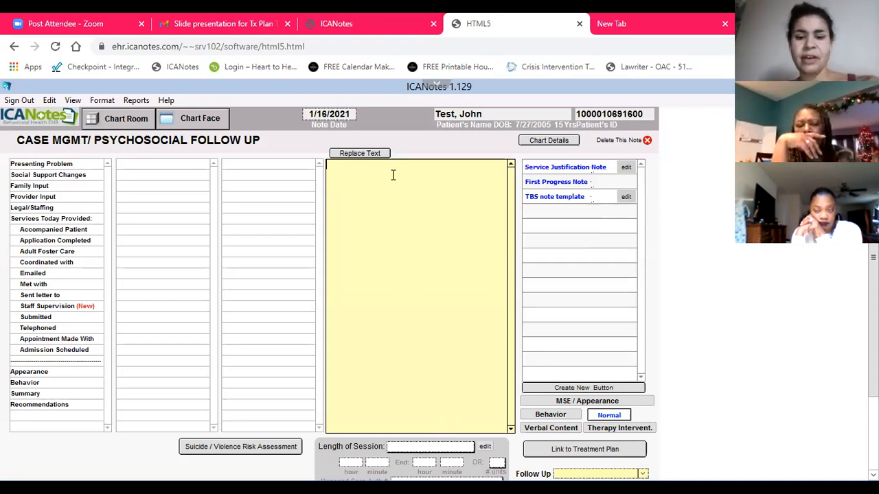
pyautogui.write('M')
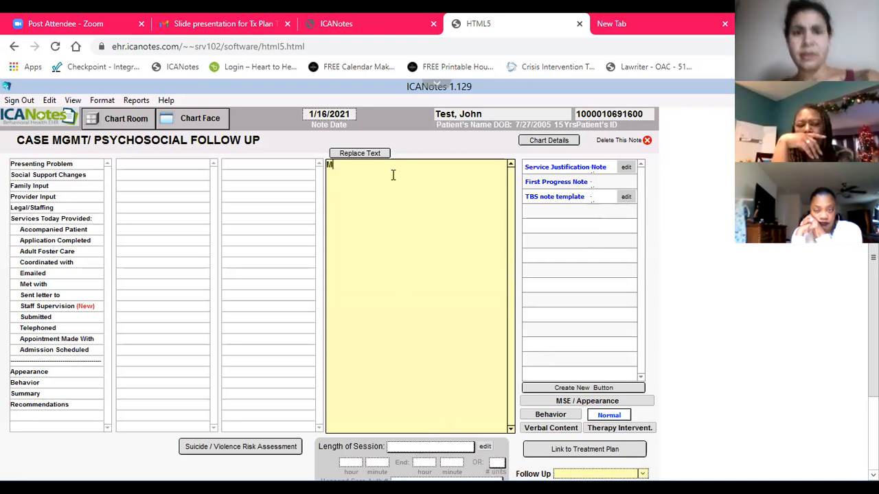
pyautogui.write('et with clie')
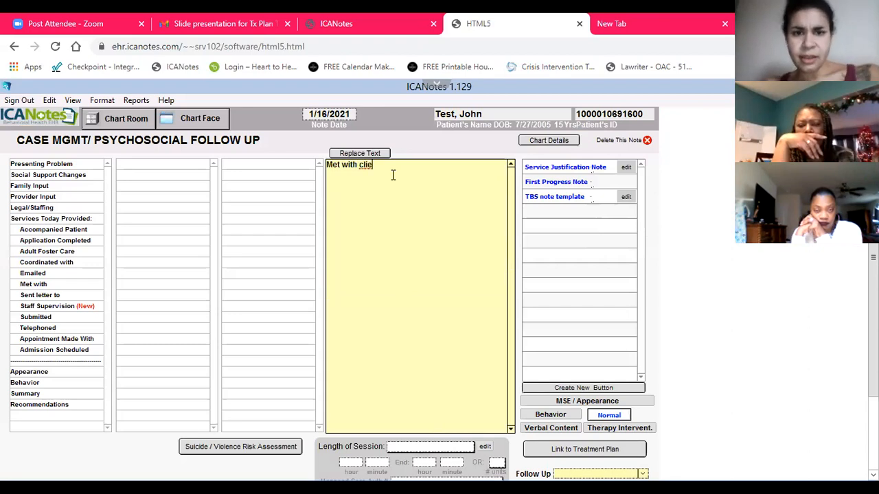
pyautogui.write('nt and family to reviw')
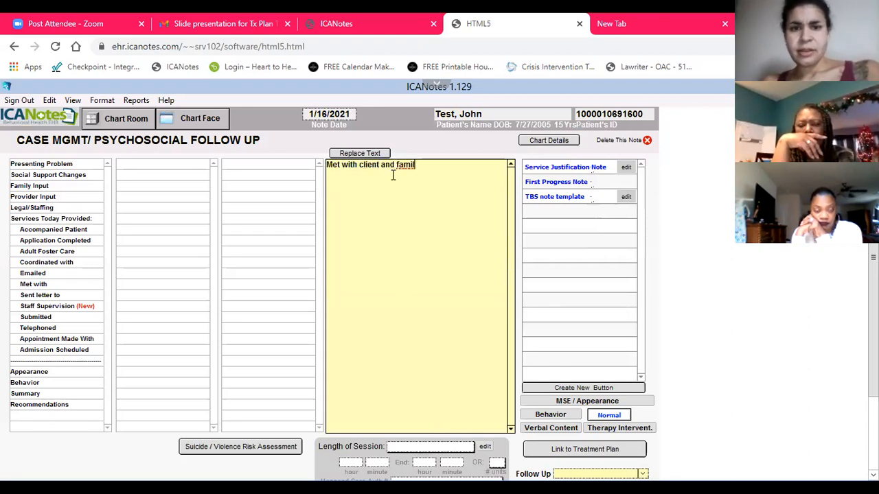
pyautogui.press('BackSpace')
pyautogui.press('BackSpace')
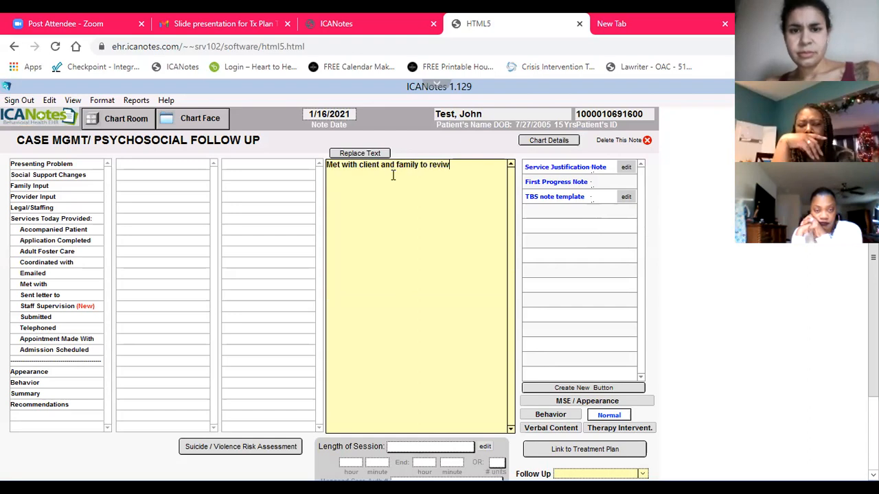
pyautogui.write('oew treatment plan.')
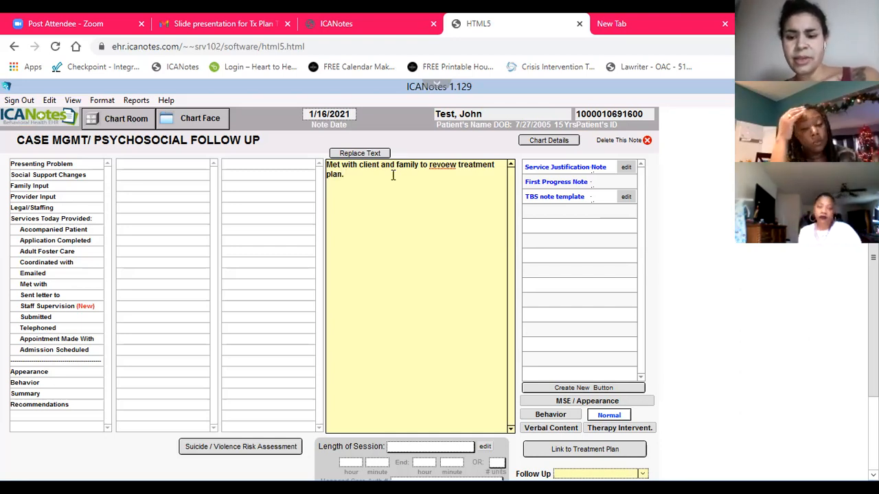
# Leave a blank line and add the note lines "- Talk about progress" and "- Talk about any changes made"
pyautogui.press('Return')
pyautogui.press('Return')
pyautogui.write('- T')
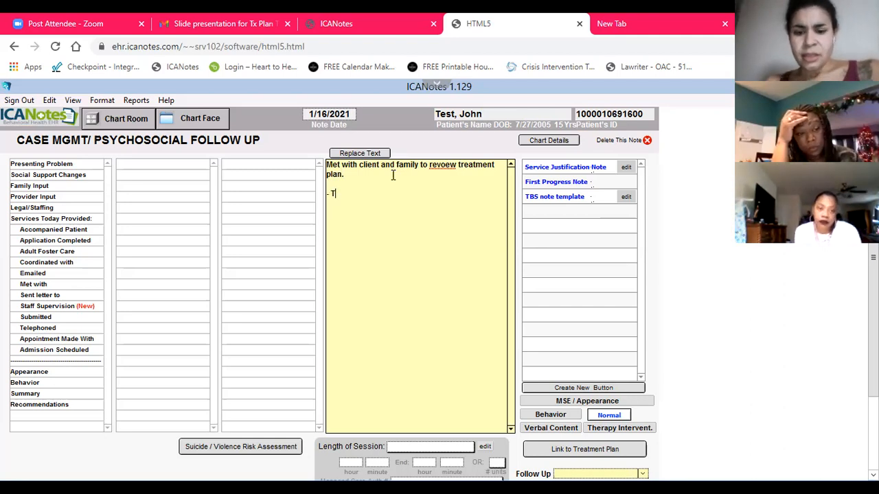
pyautogui.write('alk about progress')
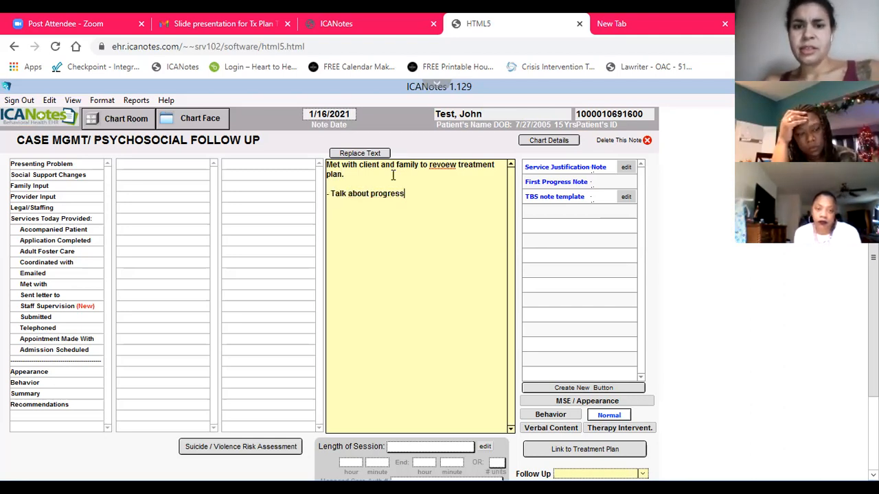
pyautogui.press('Return')
pyautogui.write('- Talk')
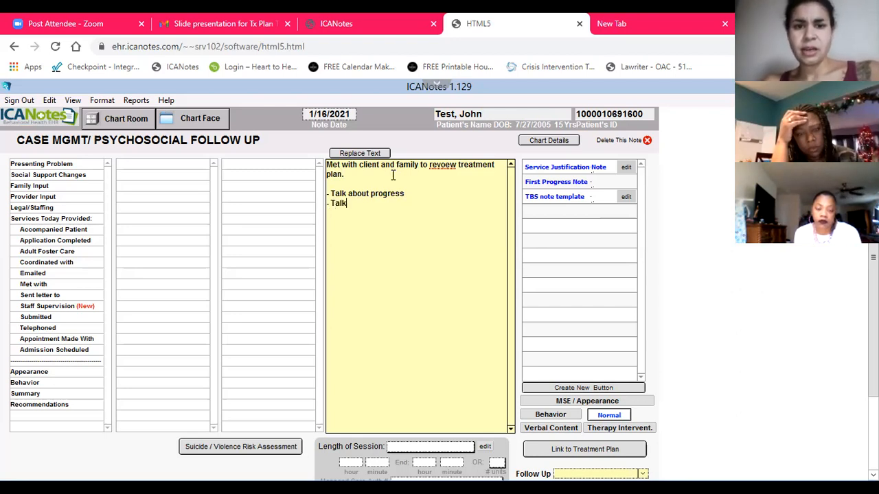
pyautogui.write(' about any change')
pyautogui.press('BackSpace')
pyautogui.press('BackSpace')
pyautogui.write('nges made')
pyautogui.press('Return')
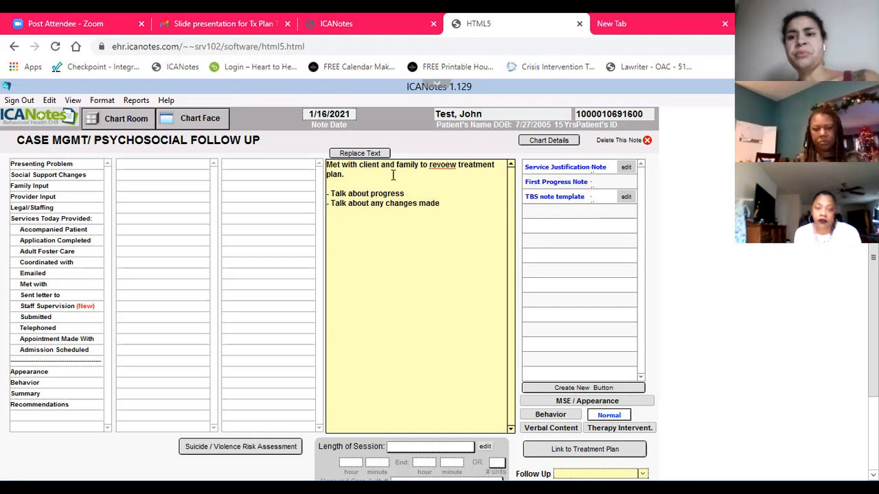
# Start a third list line in the note reading "- Clients"
pyautogui.write("- CLient's")
pyautogui.press('BackSpace')
pyautogui.press('BackSpace')
pyautogui.press('BackSpace')
pyautogui.press('BackSpace')
pyautogui.press('BackSpace')
pyautogui.press('BackSpace')
pyautogui.press('BackSpace')
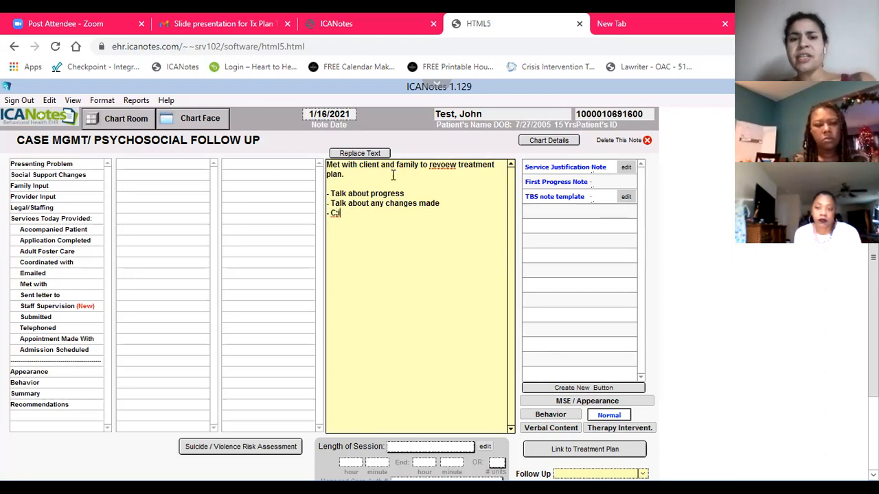
pyautogui.write('lients')
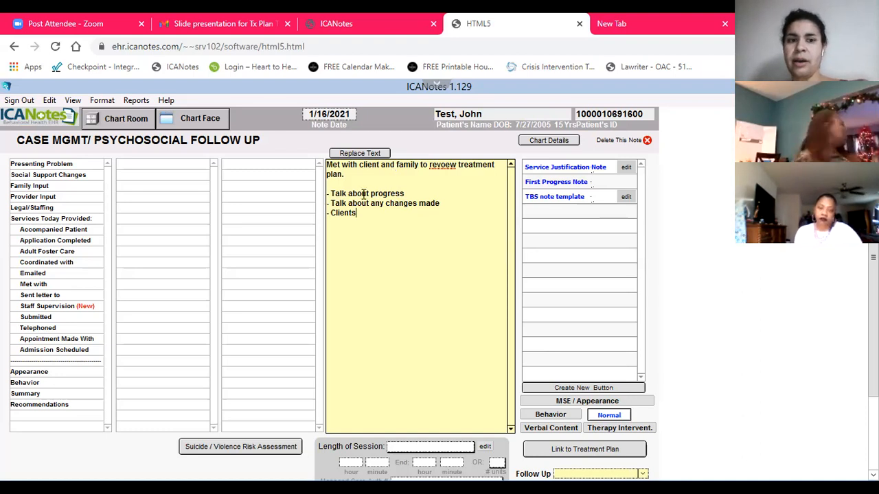
pyautogui.scroll(-2, 440, 336)
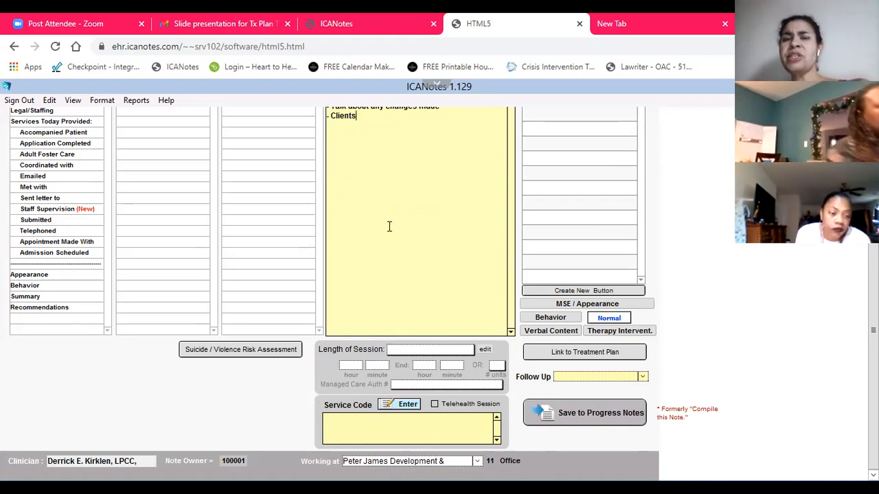
pyautogui.scroll(2, 378, 250)
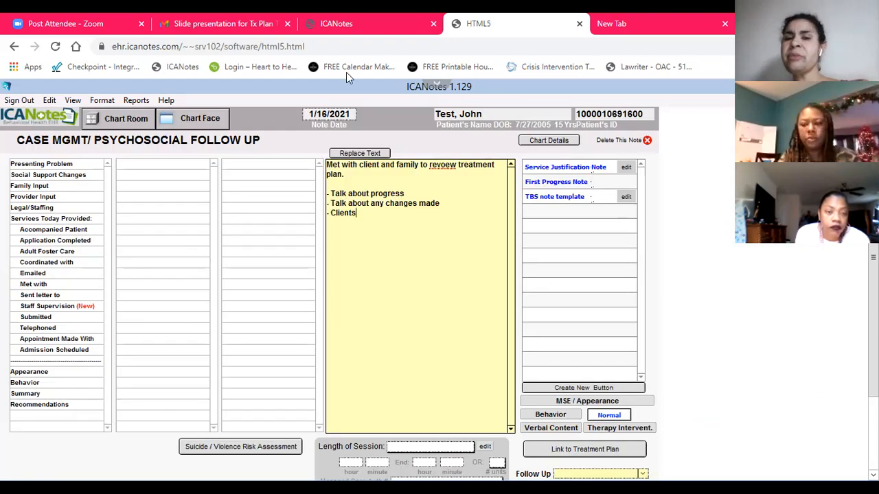
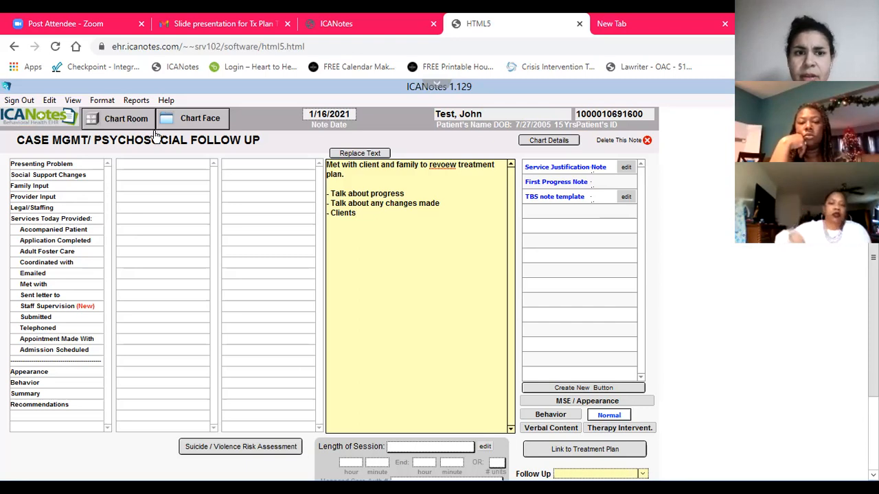
# Leave the case management note and return to the patient's chart face
pyautogui.click(188, 127)
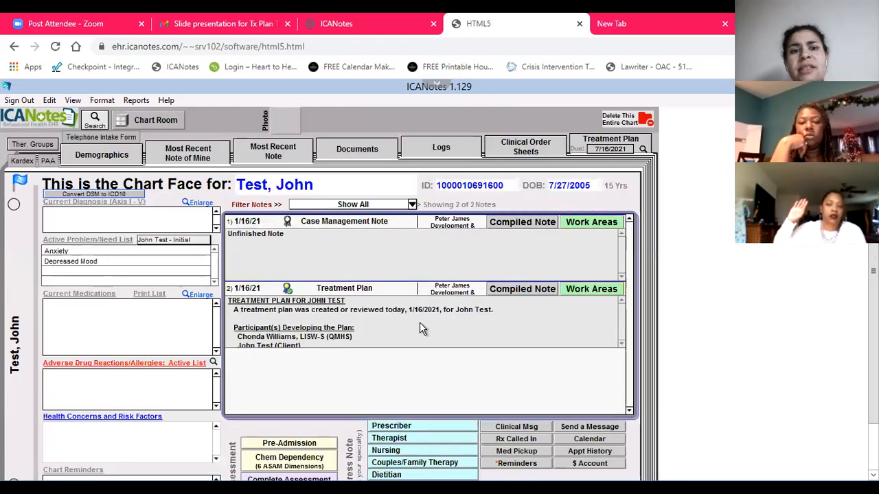